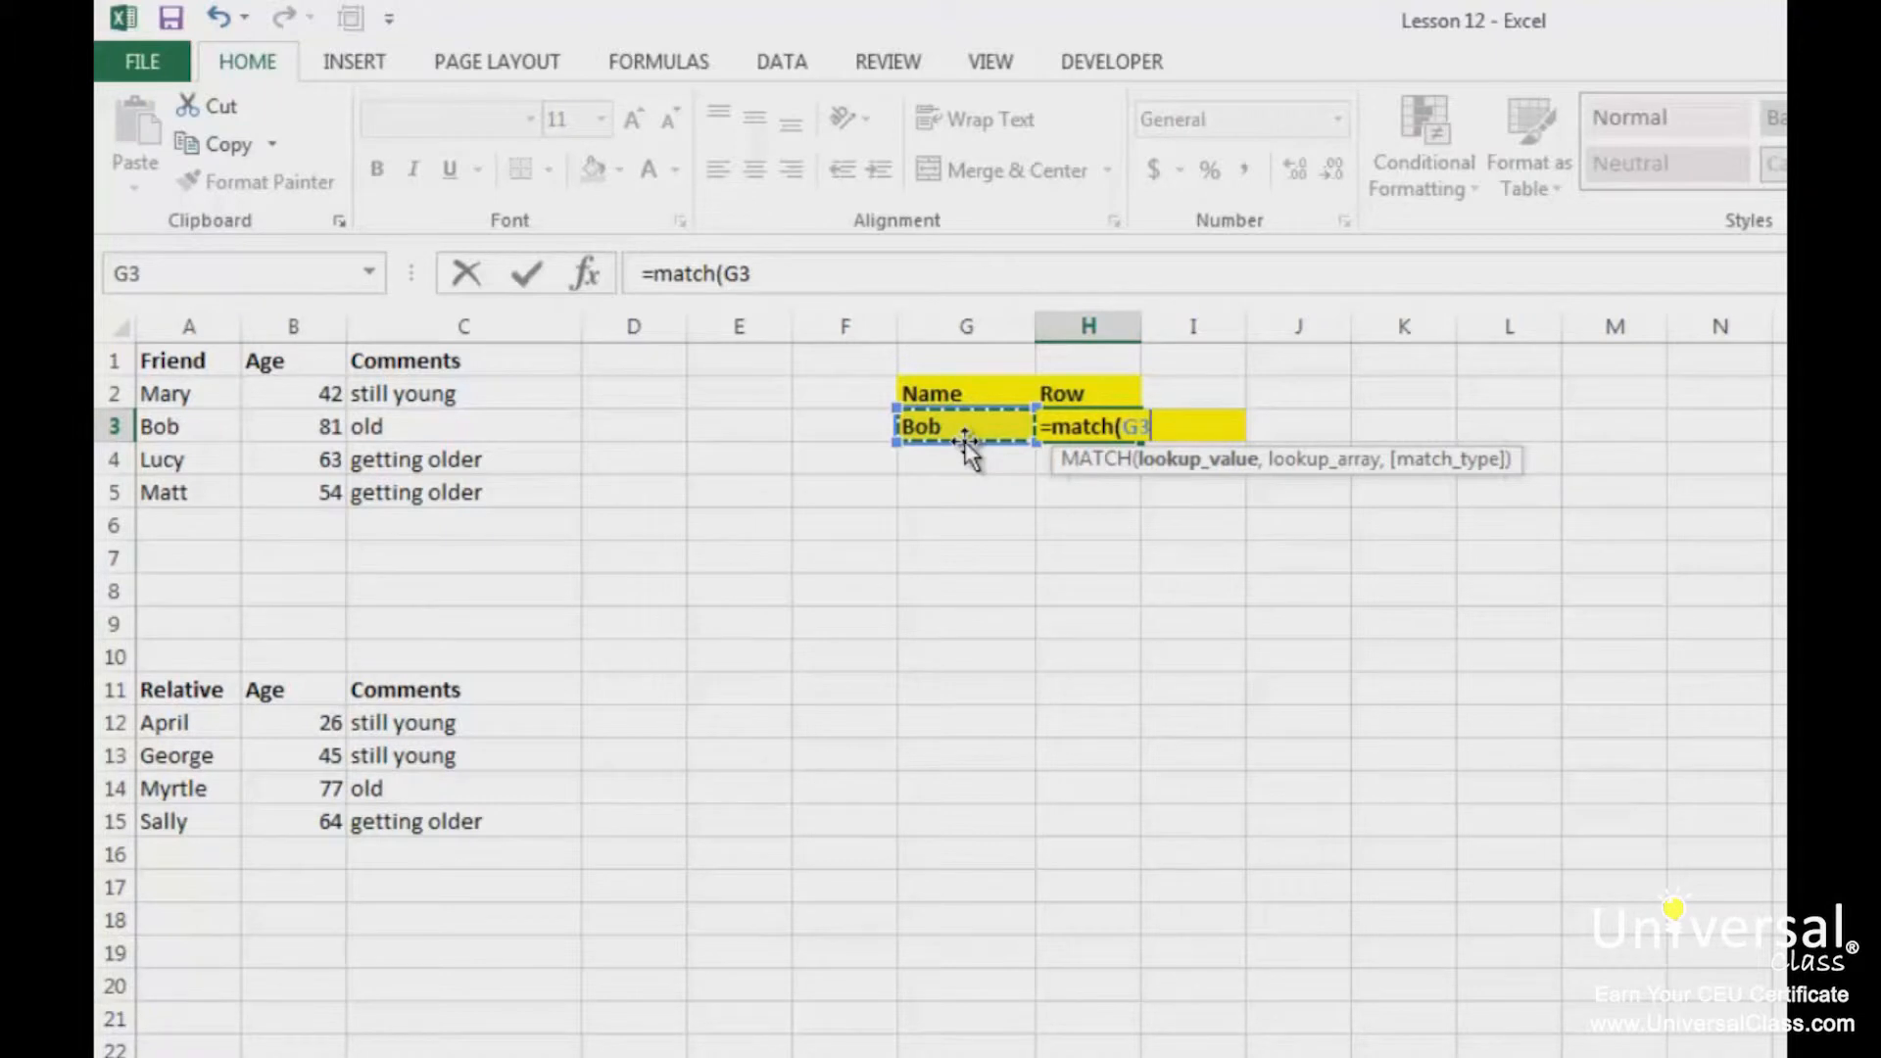
Step: Complete the MATCH formula in H3 with the friend names A2:A5 as lookup array and 0 for an exact match
type(",")
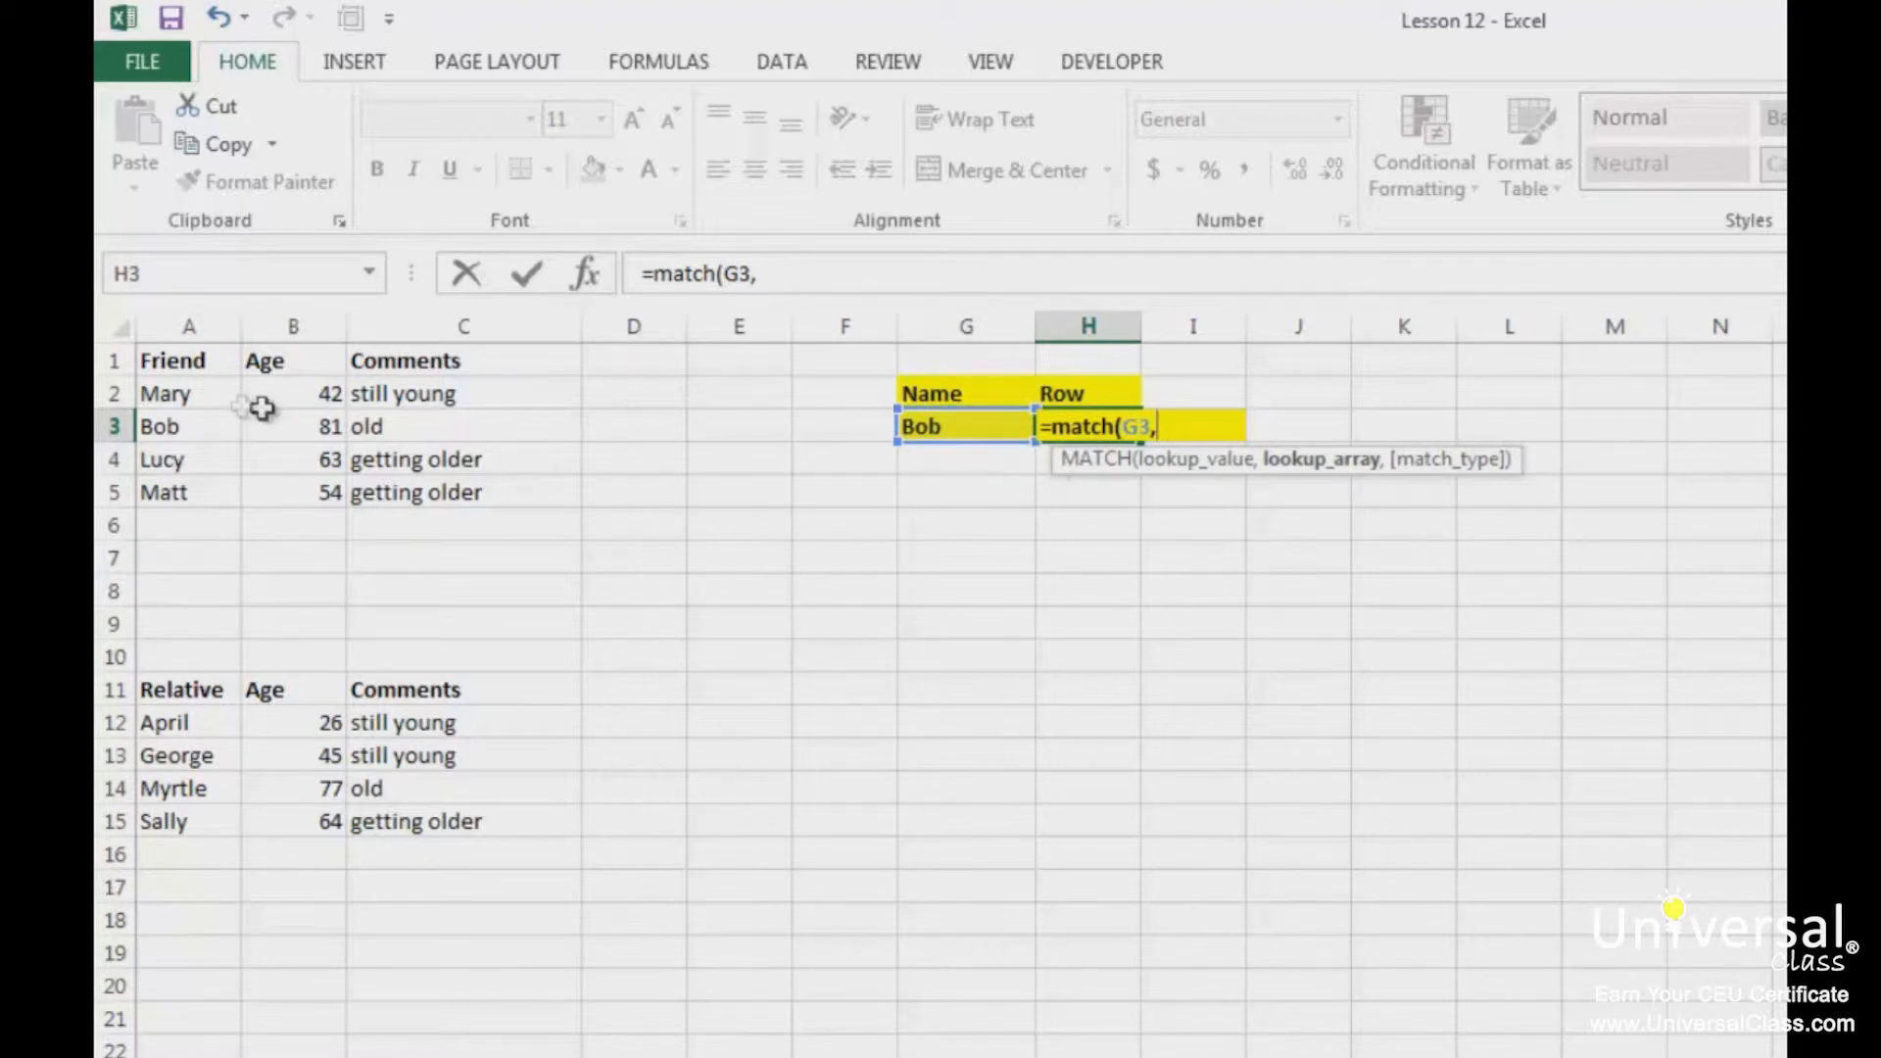
left_click_drag(177, 393, 177, 492)
type(",")
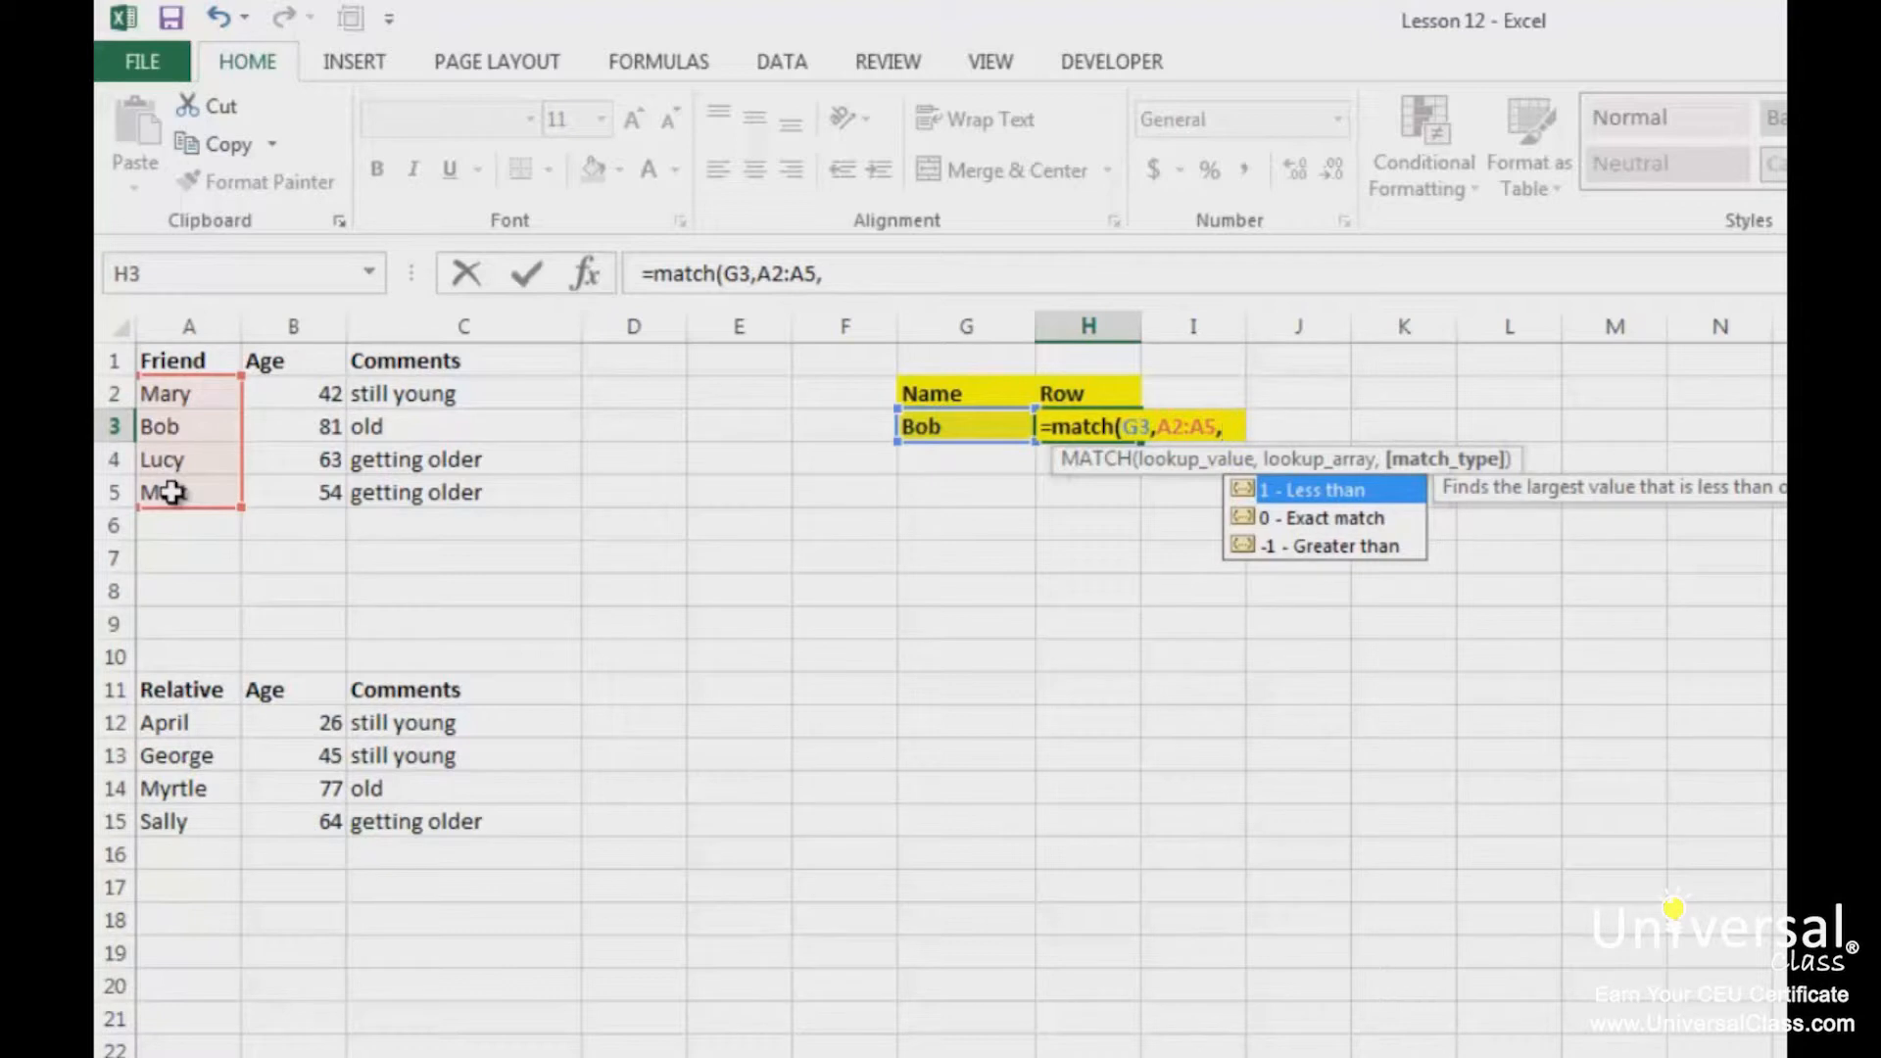
type("0)")
key("Return")
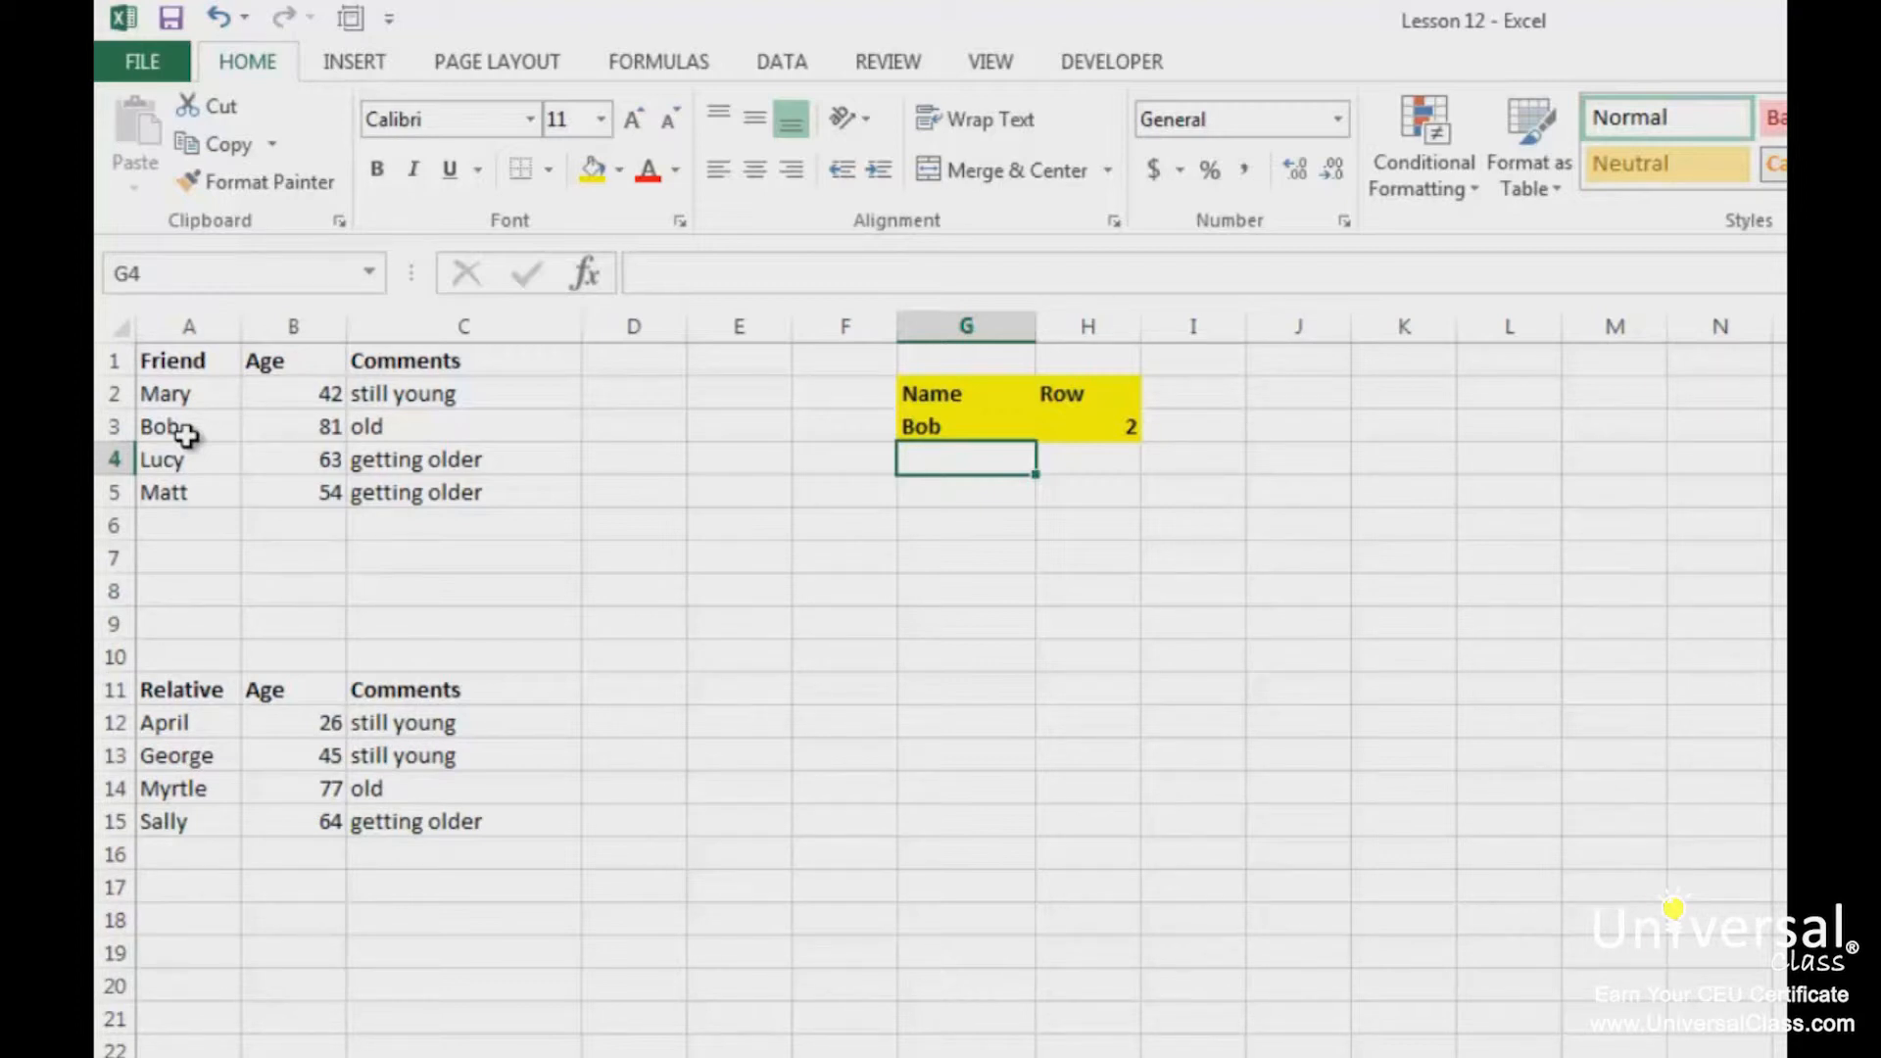
Step: Try 10 as the lookup value in G3, and undo that entry
key("Up")
type("10")
key("Return")
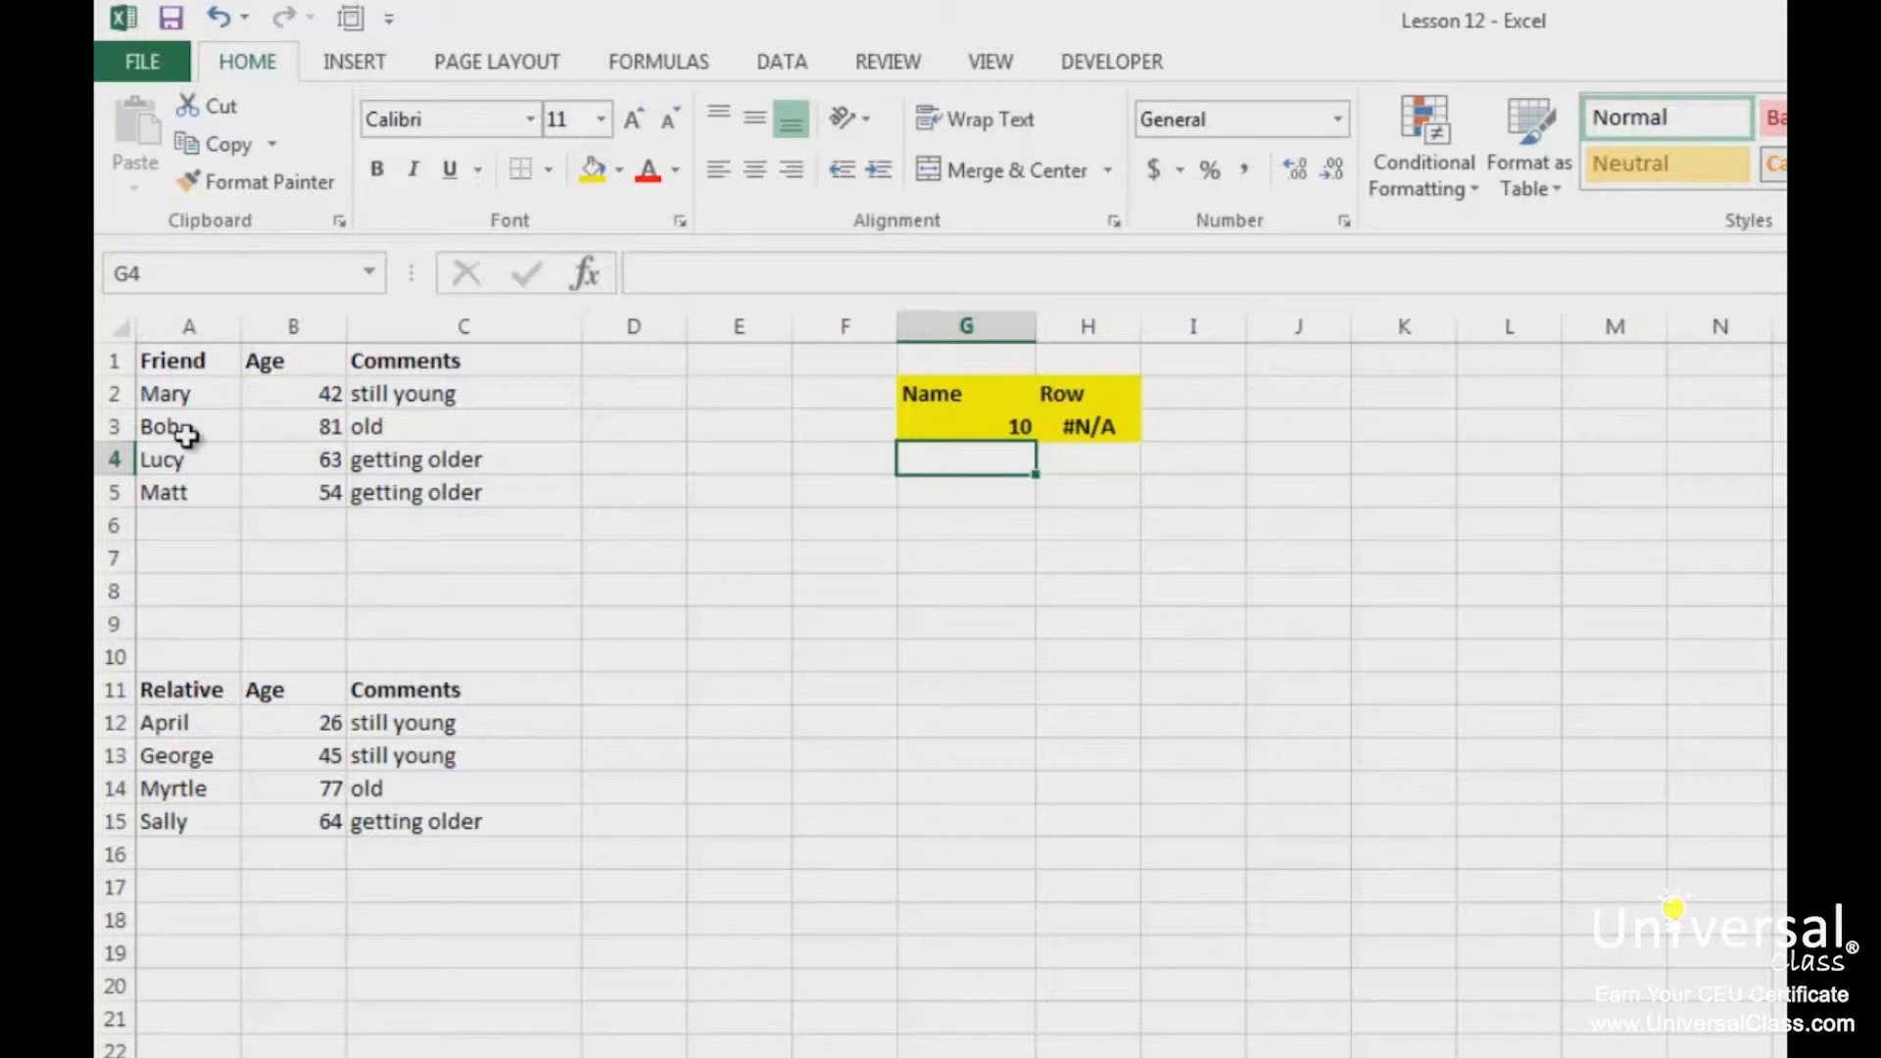
key("ctrl+z")
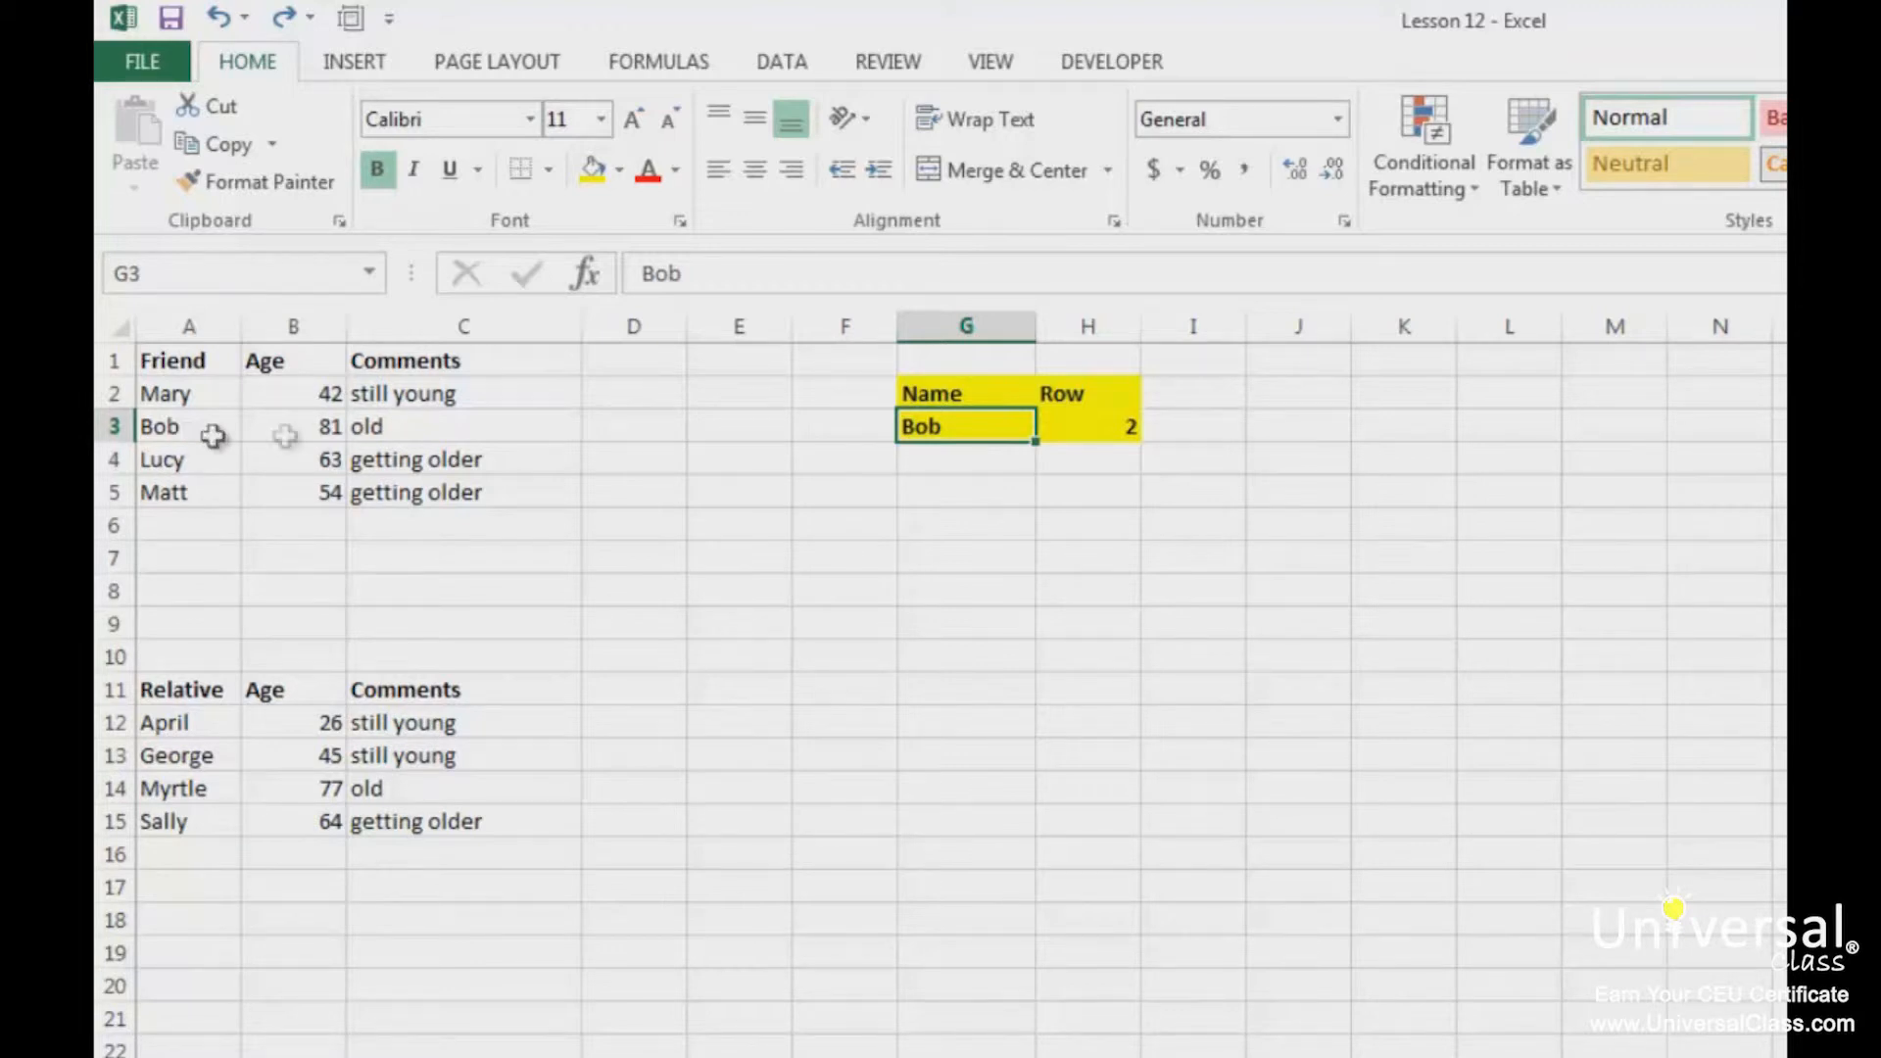
Step: Enter the wildcard Ma* in G4 and the formula =MATCH(G4,A2:A5,0) beside it in H4
left_click(952, 470)
type("Ma*")
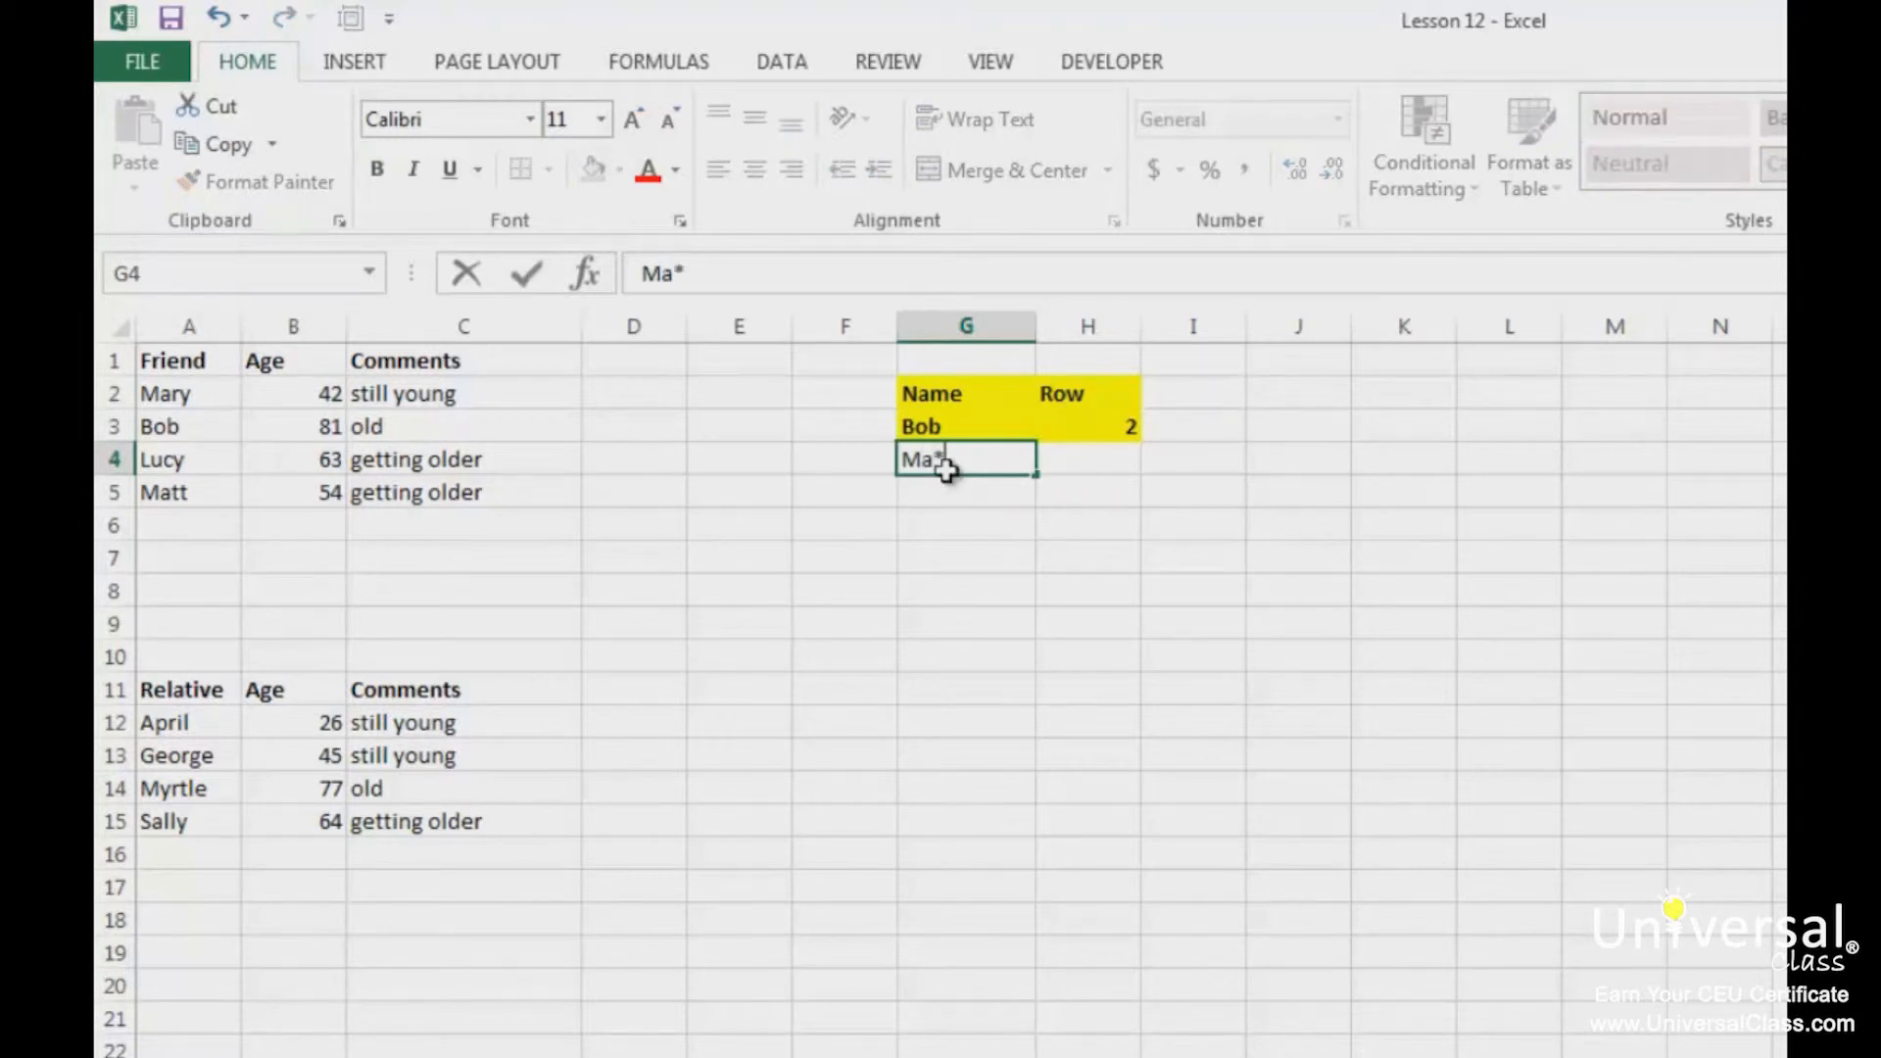
key("Tab")
type("=mat")
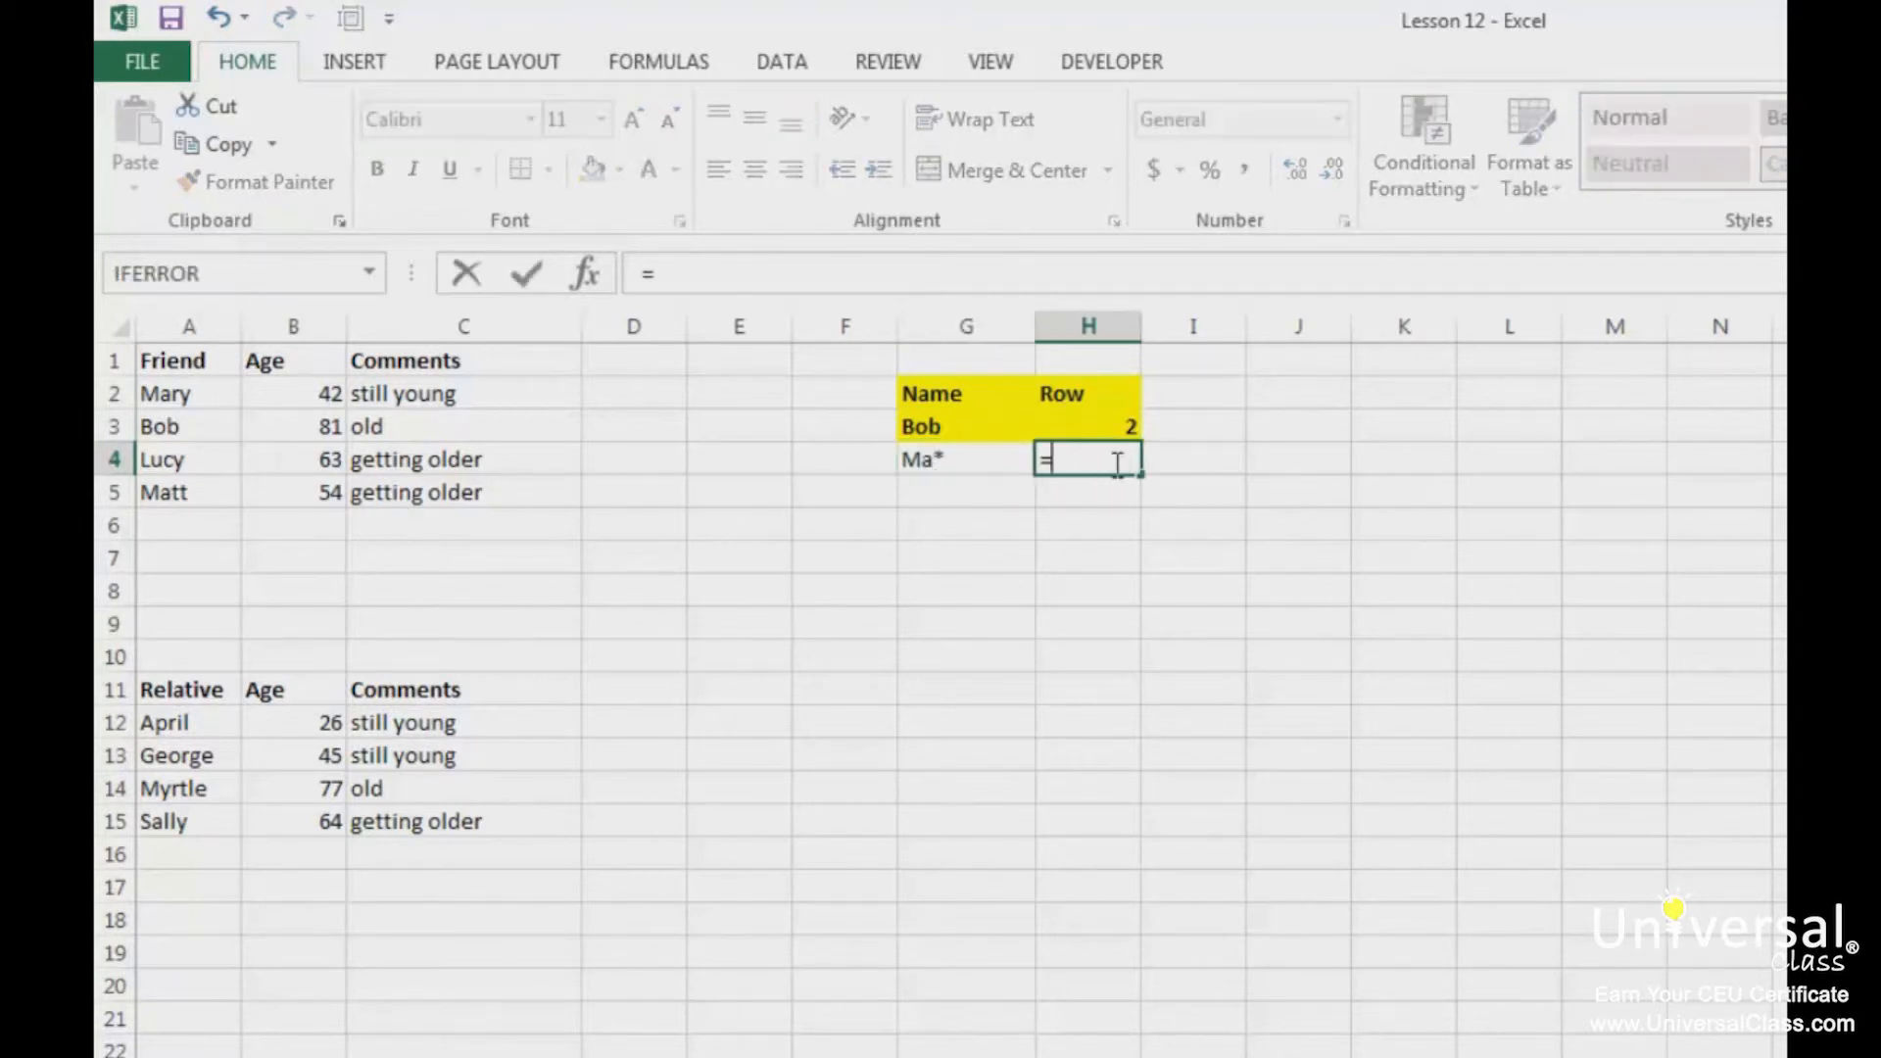
key("Tab")
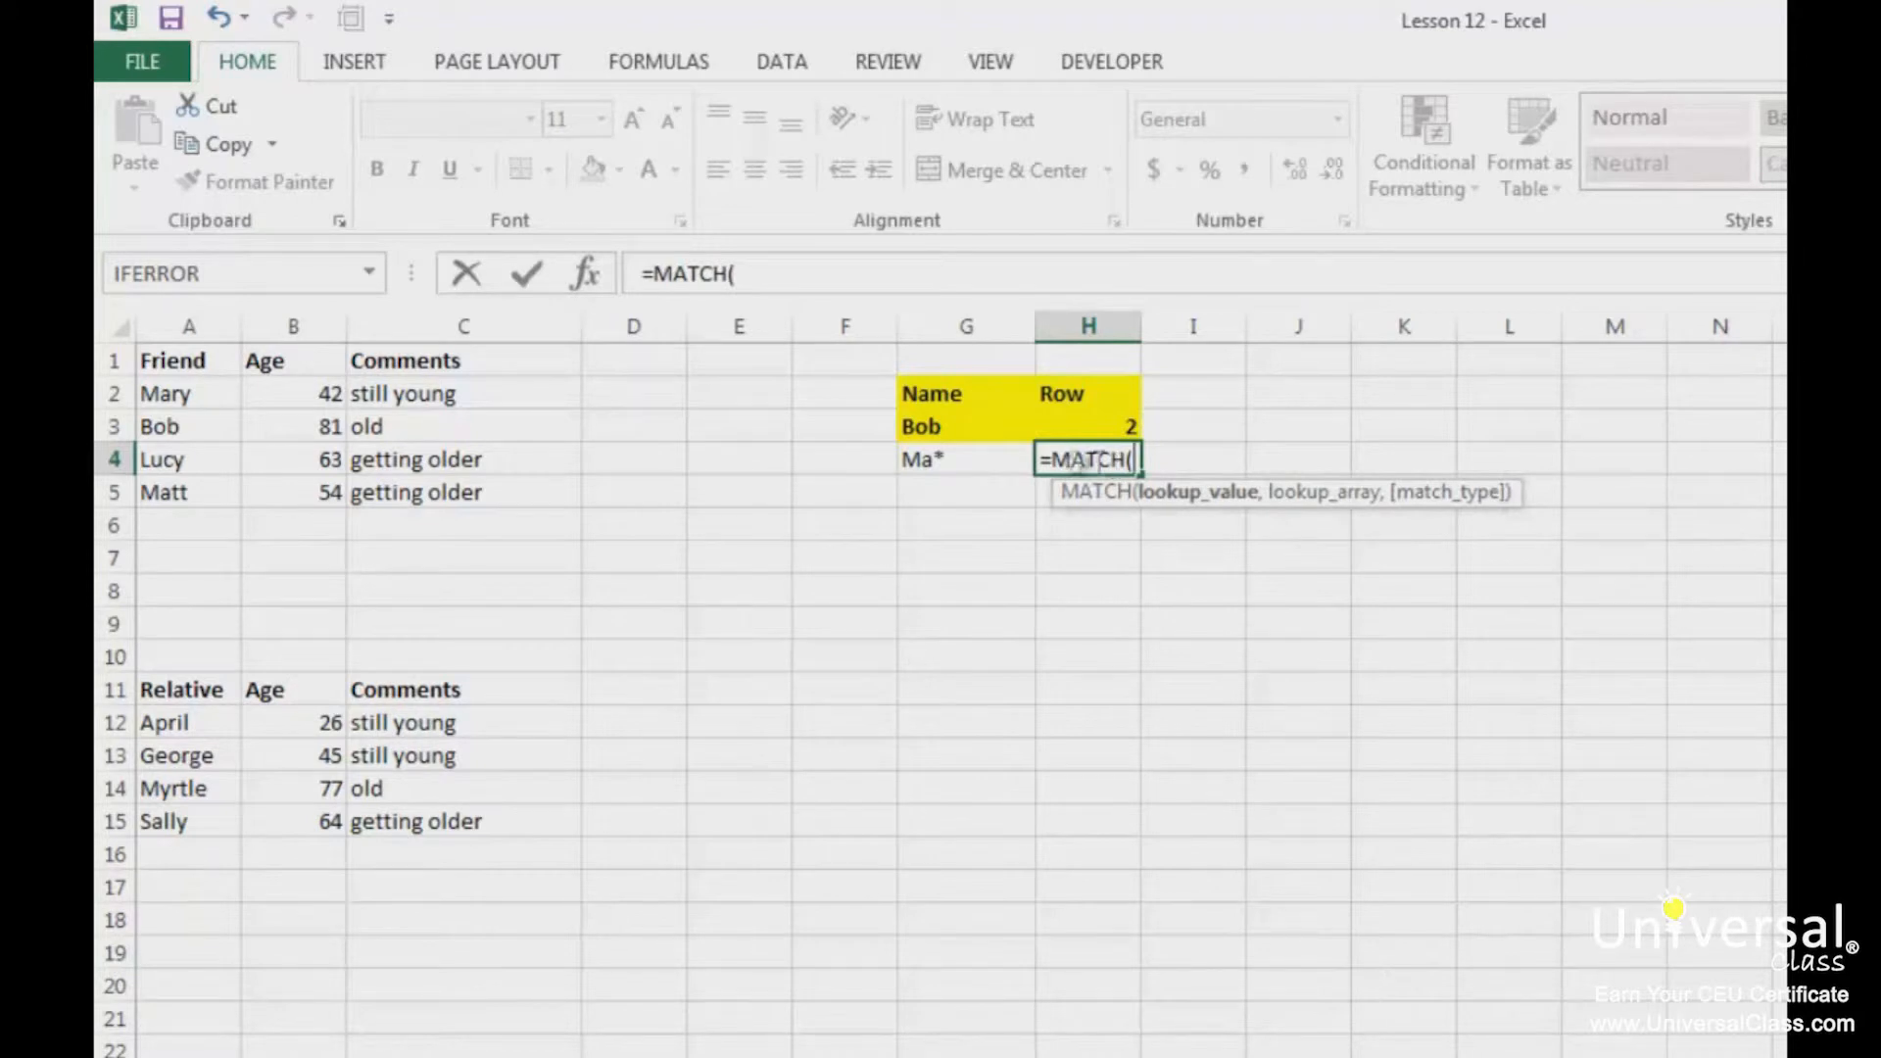
left_click(978, 468)
type(",")
left_click_drag(186, 390, 197, 492)
type(",0)")
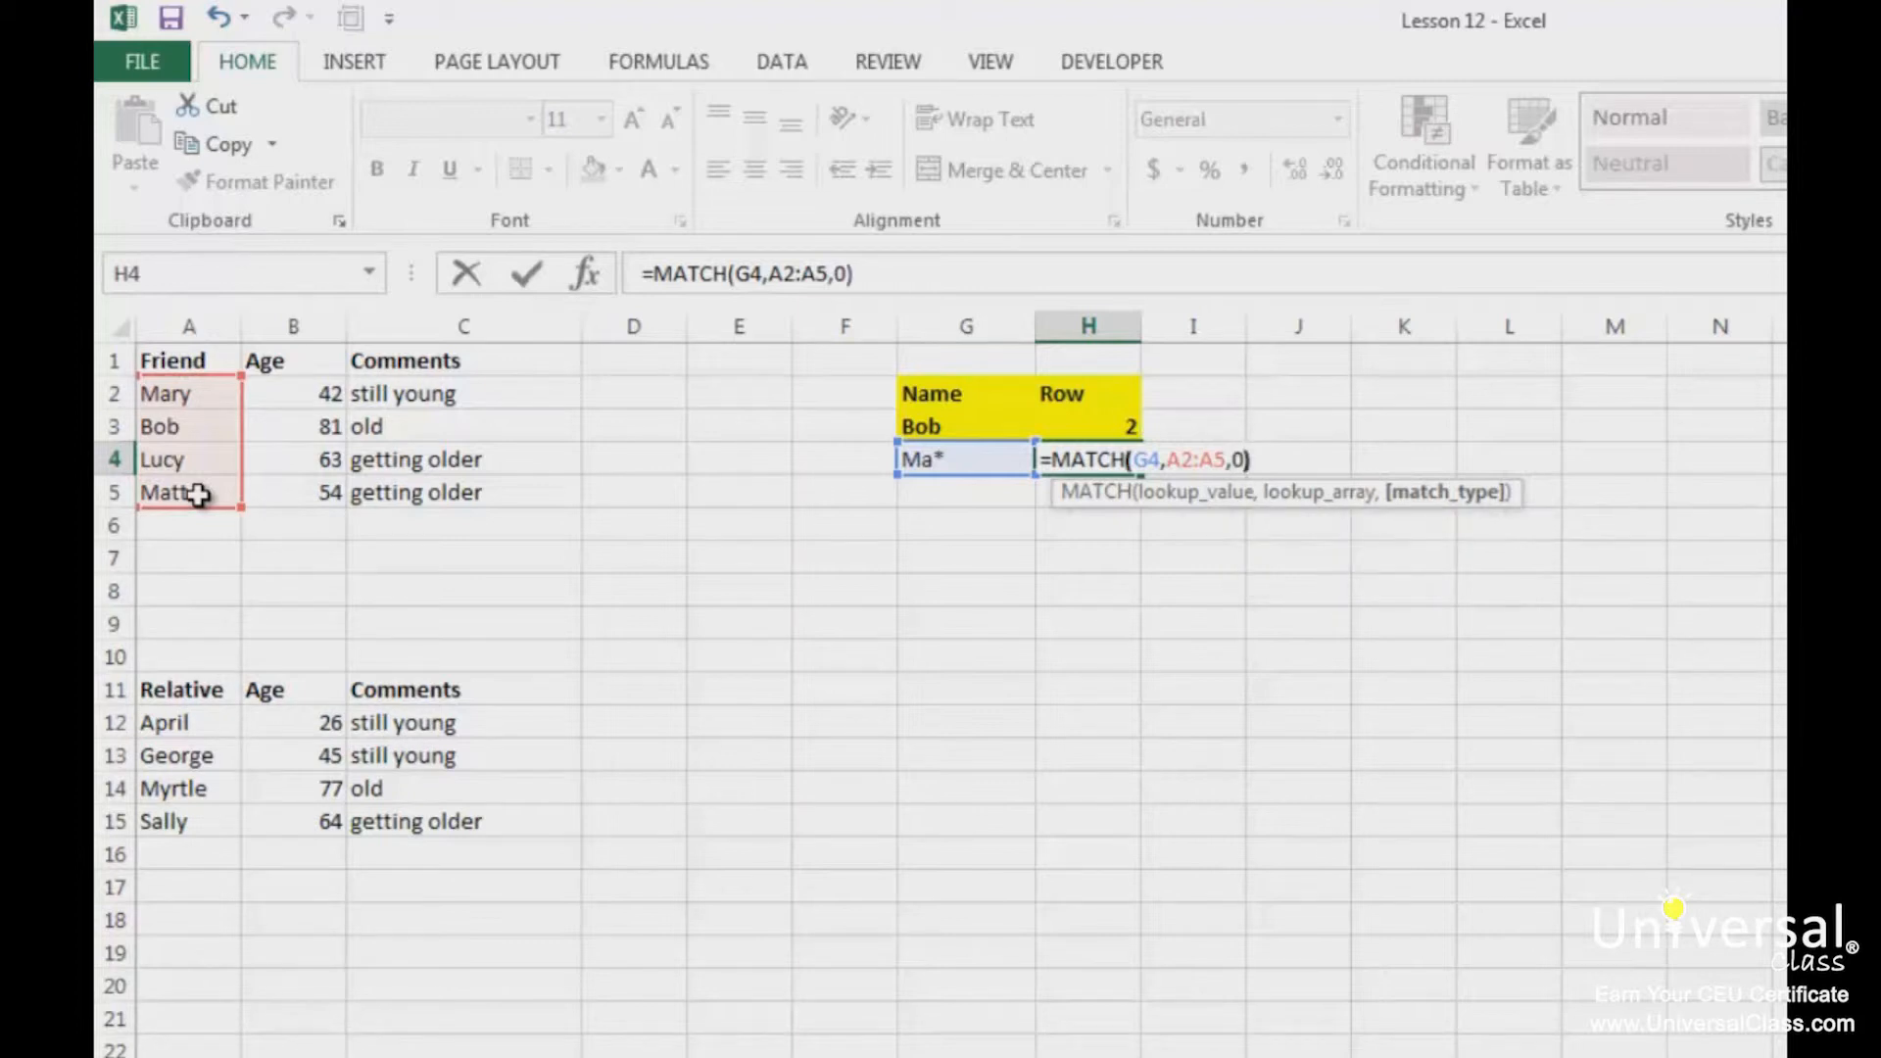
key("Return")
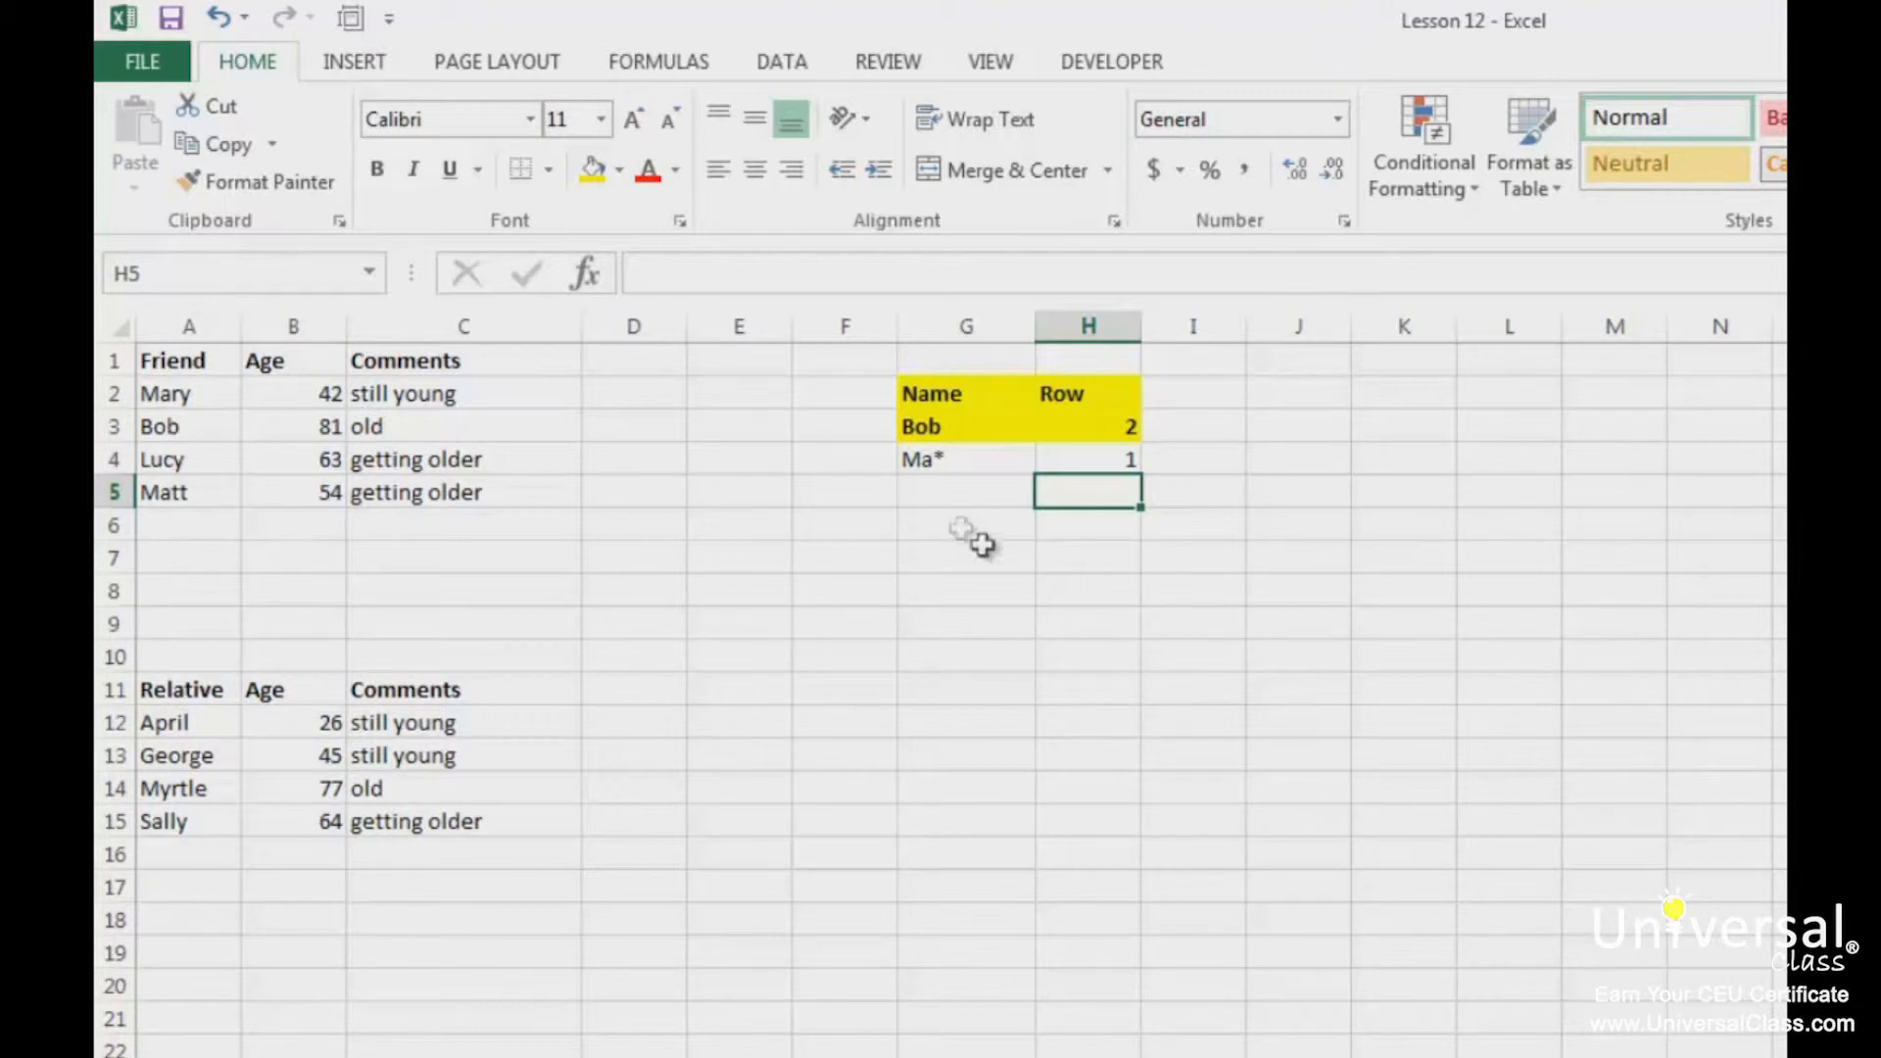
Step: Enter =INDEX(A2:A5,3) in G7 to return the third name from the friends list
left_click(937, 563)
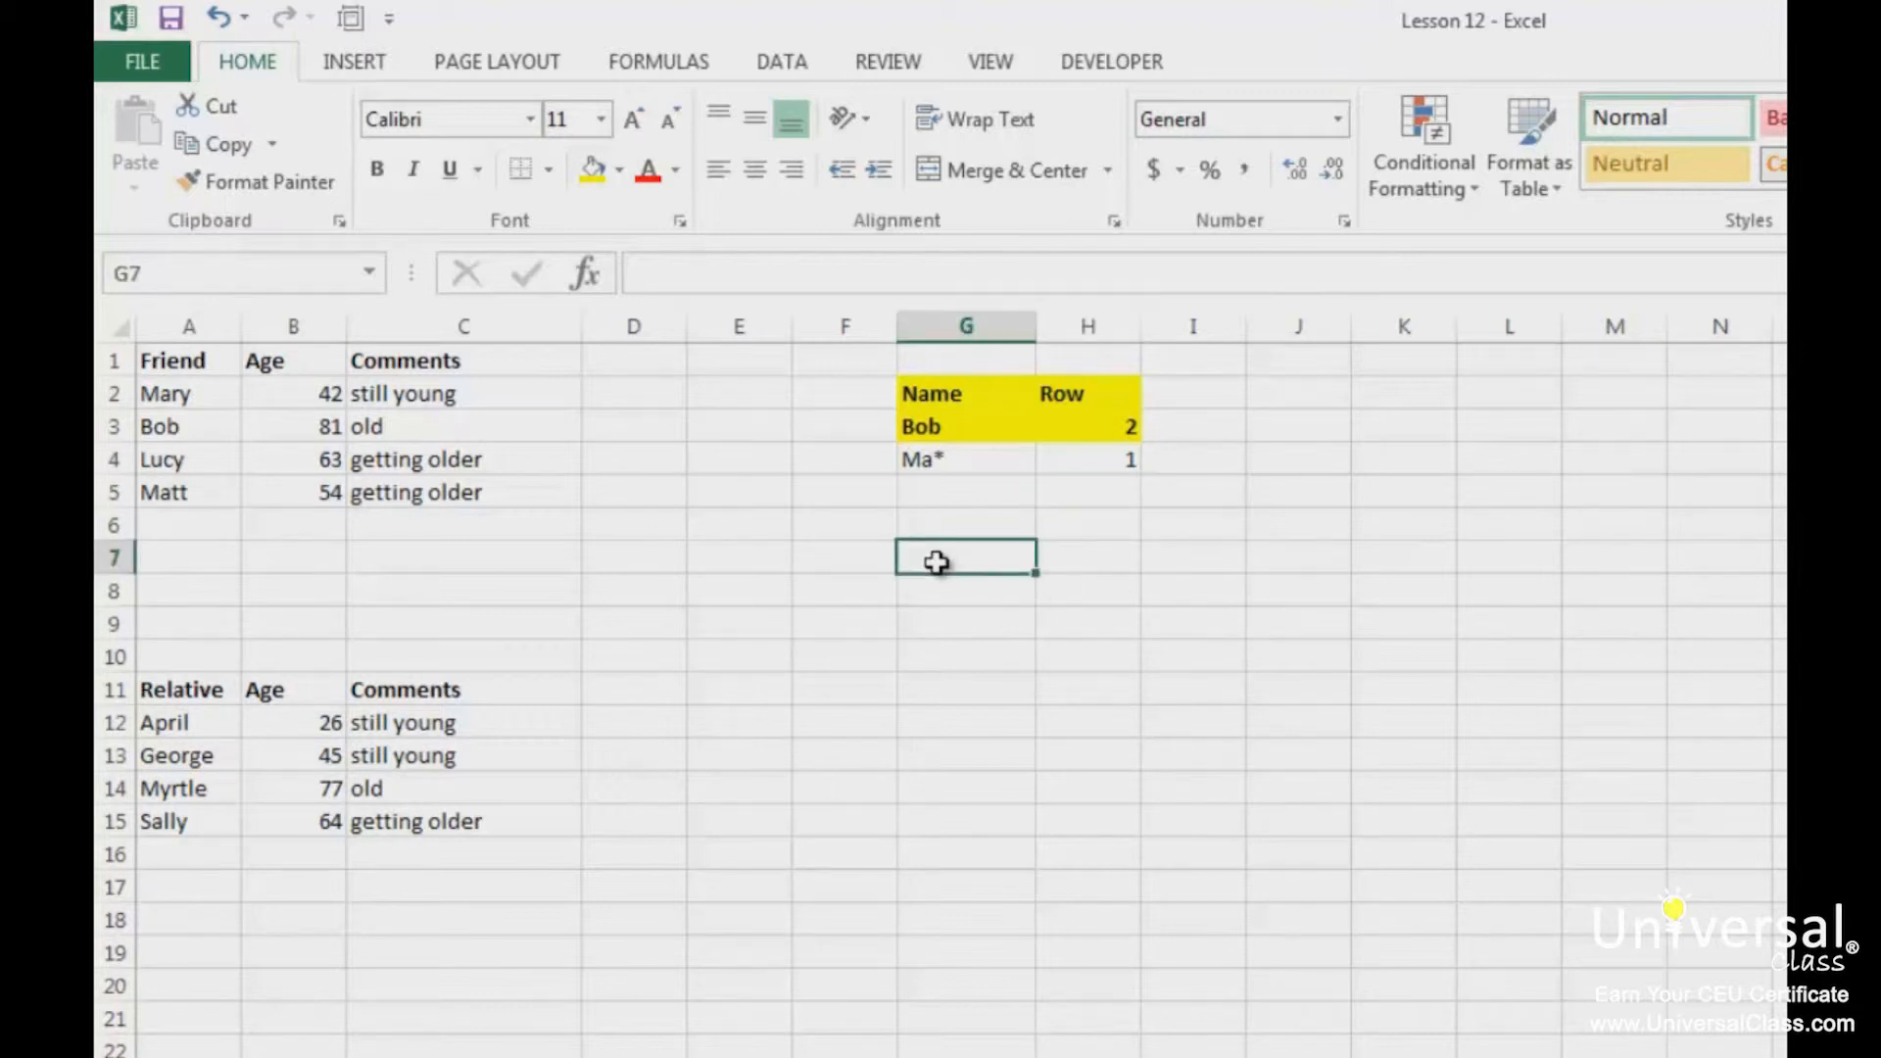
type("=index(")
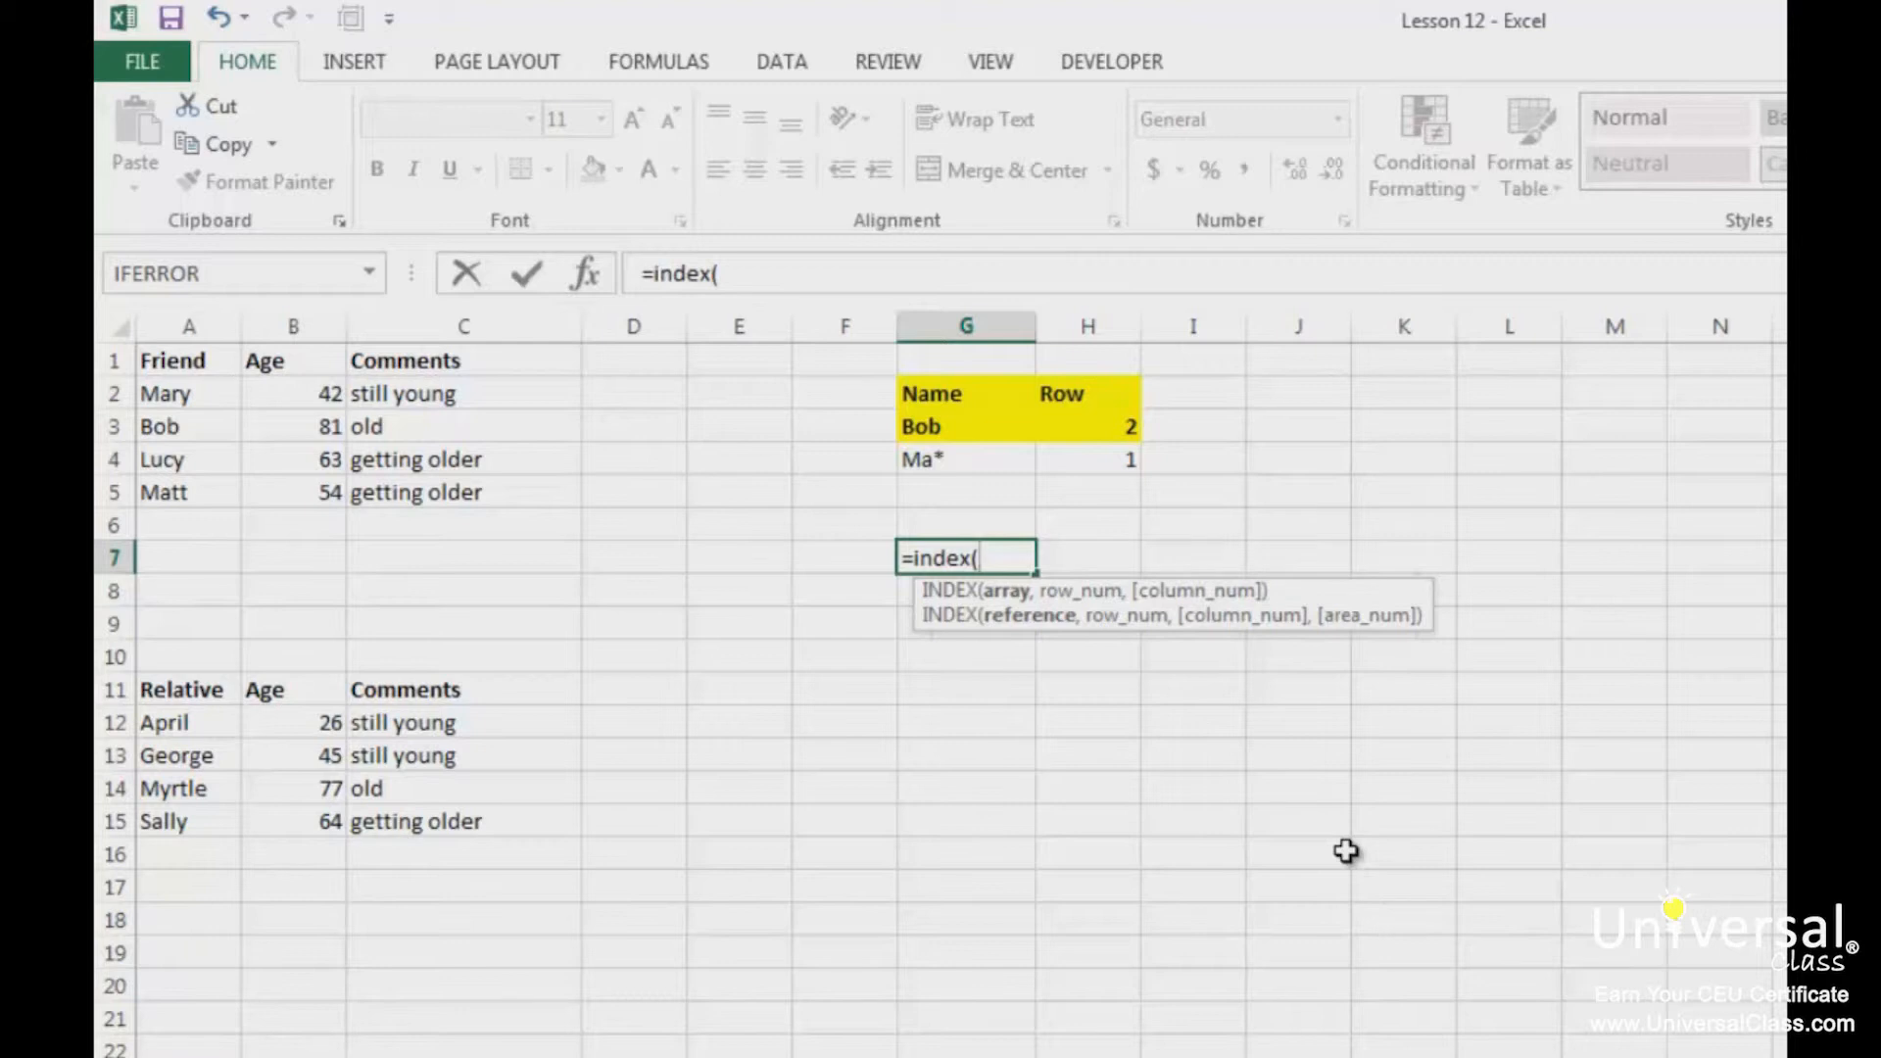
left_click_drag(176, 395, 197, 491)
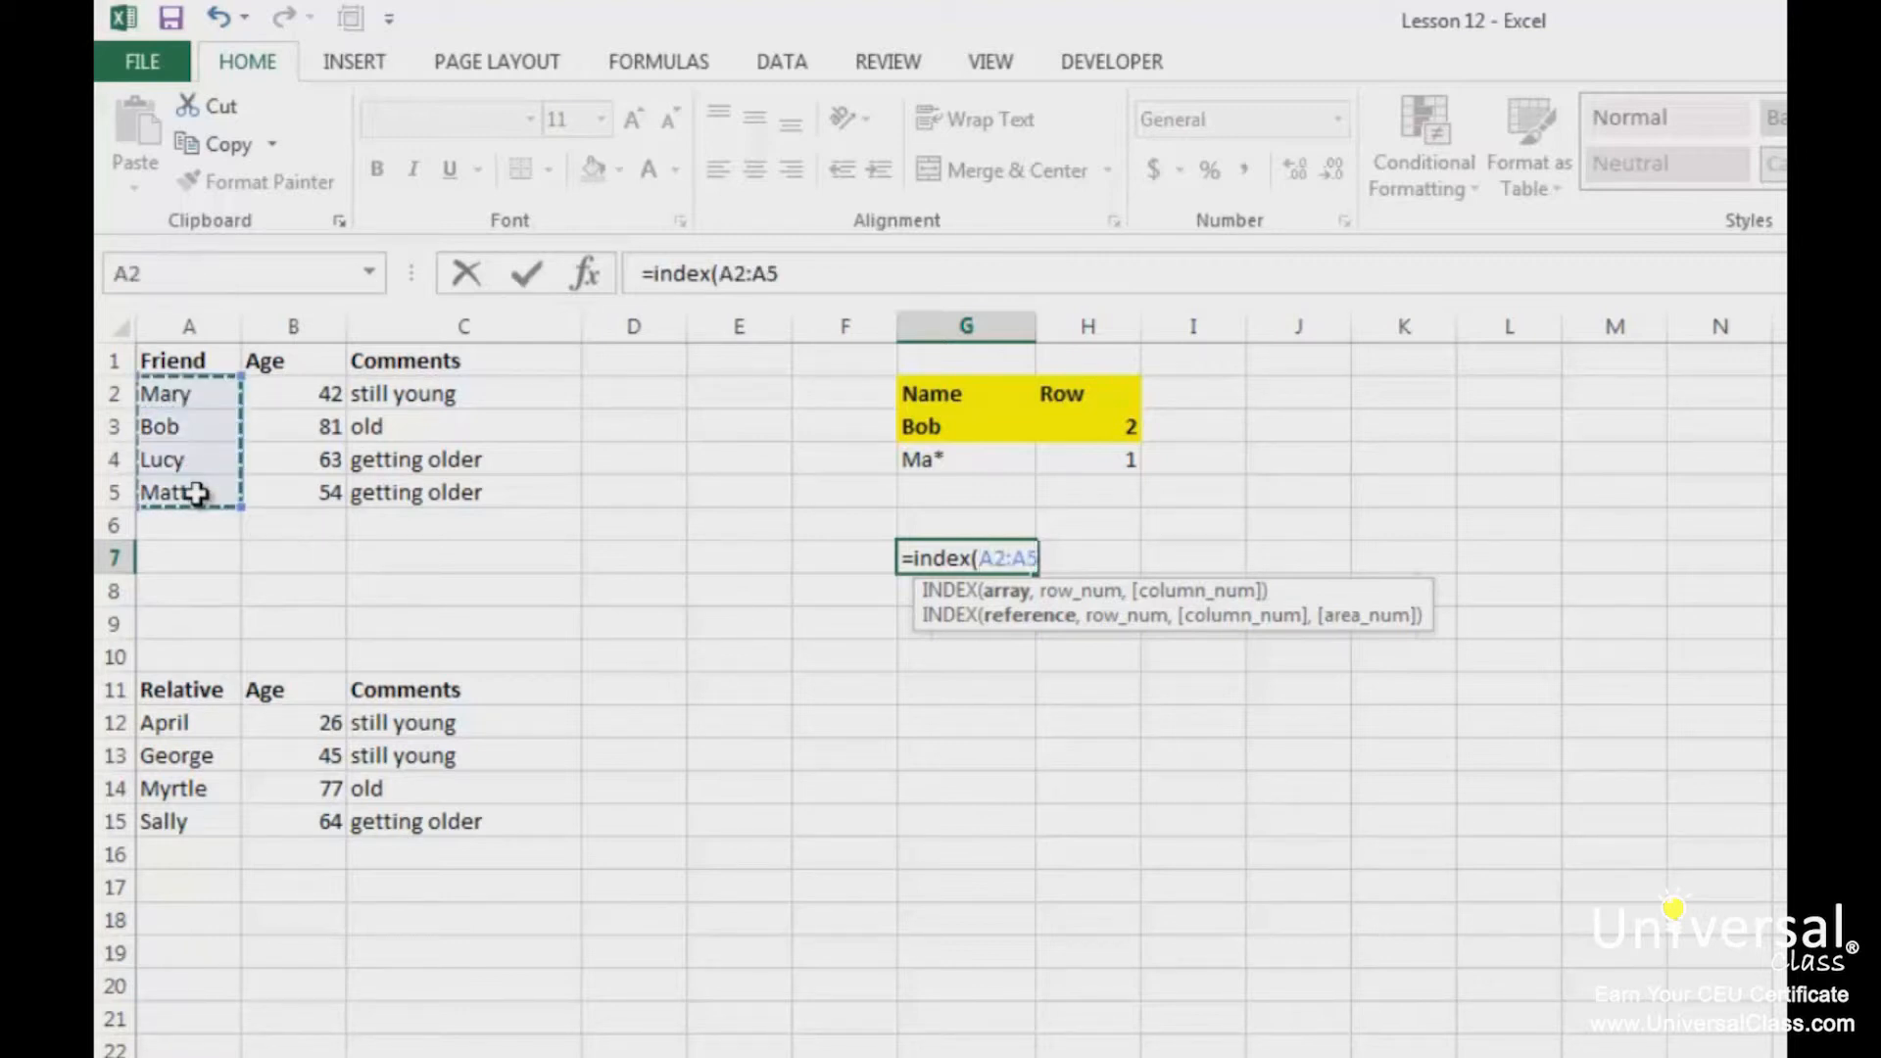
type(",")
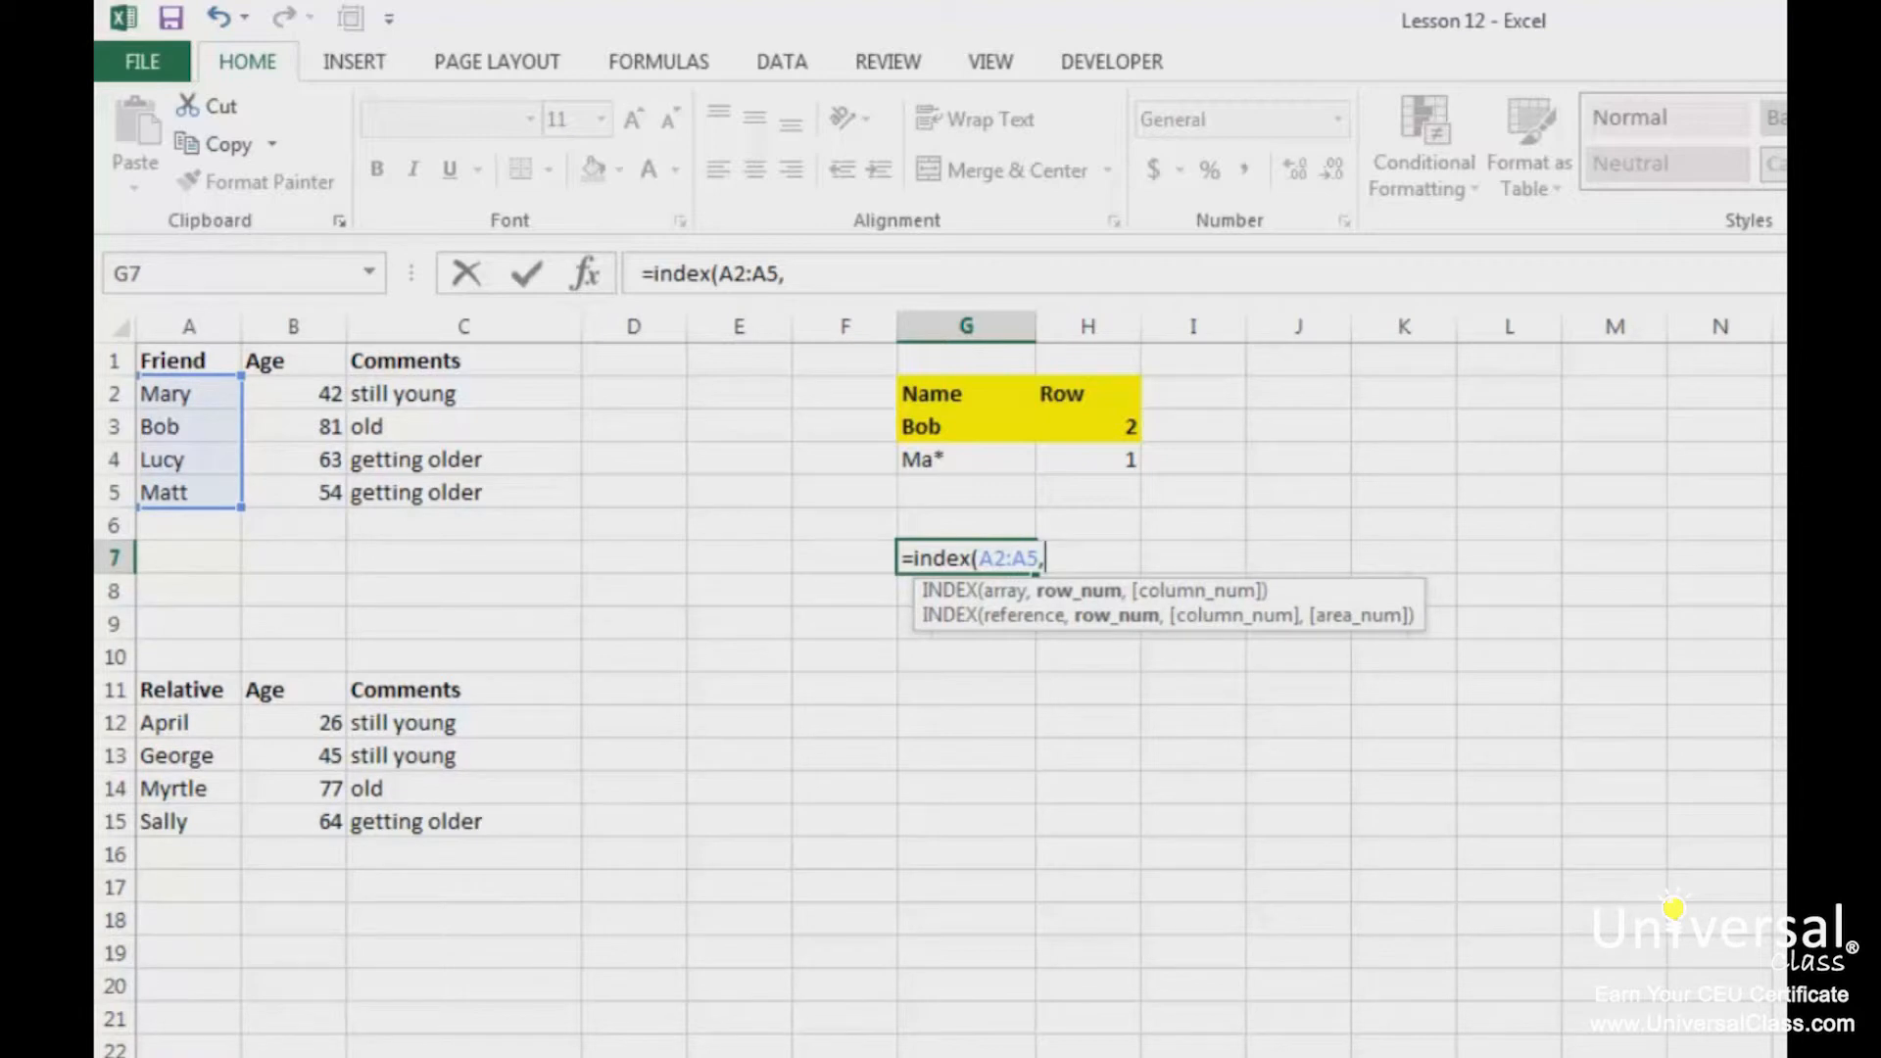
type("3,")
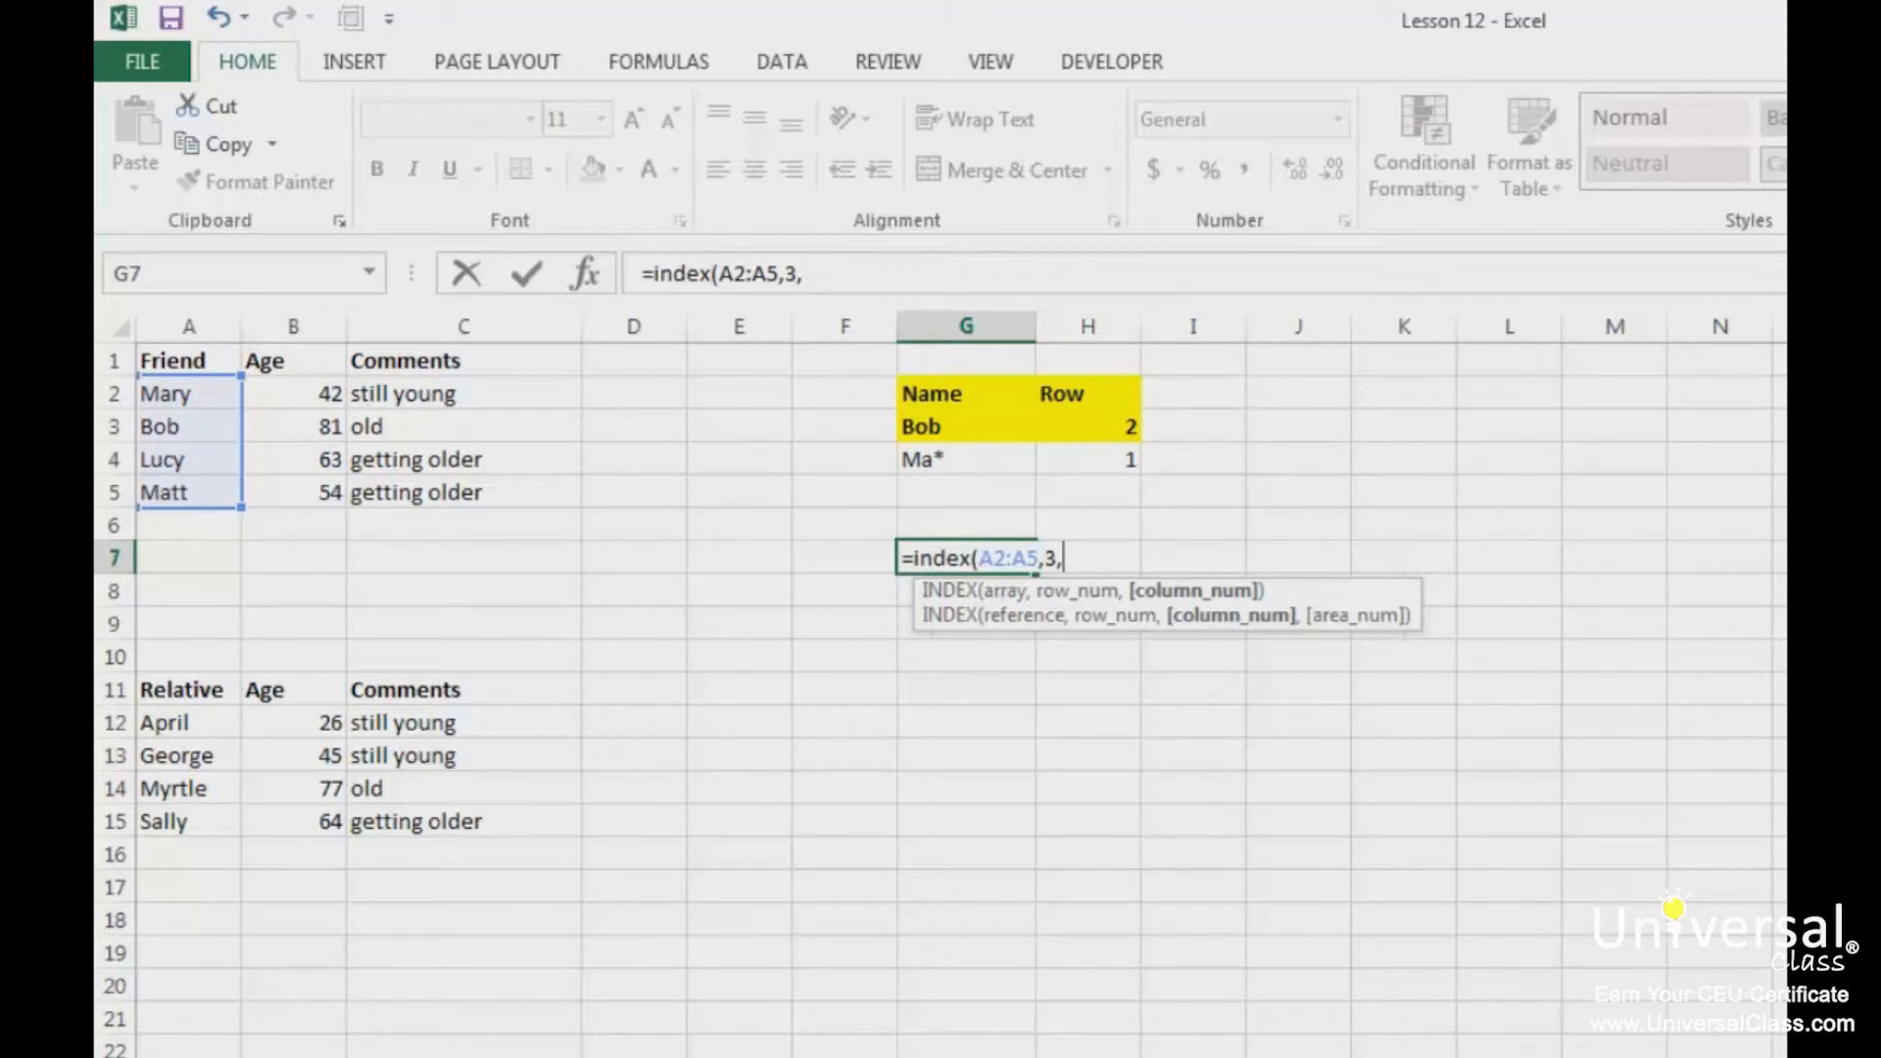
key("BackSpace")
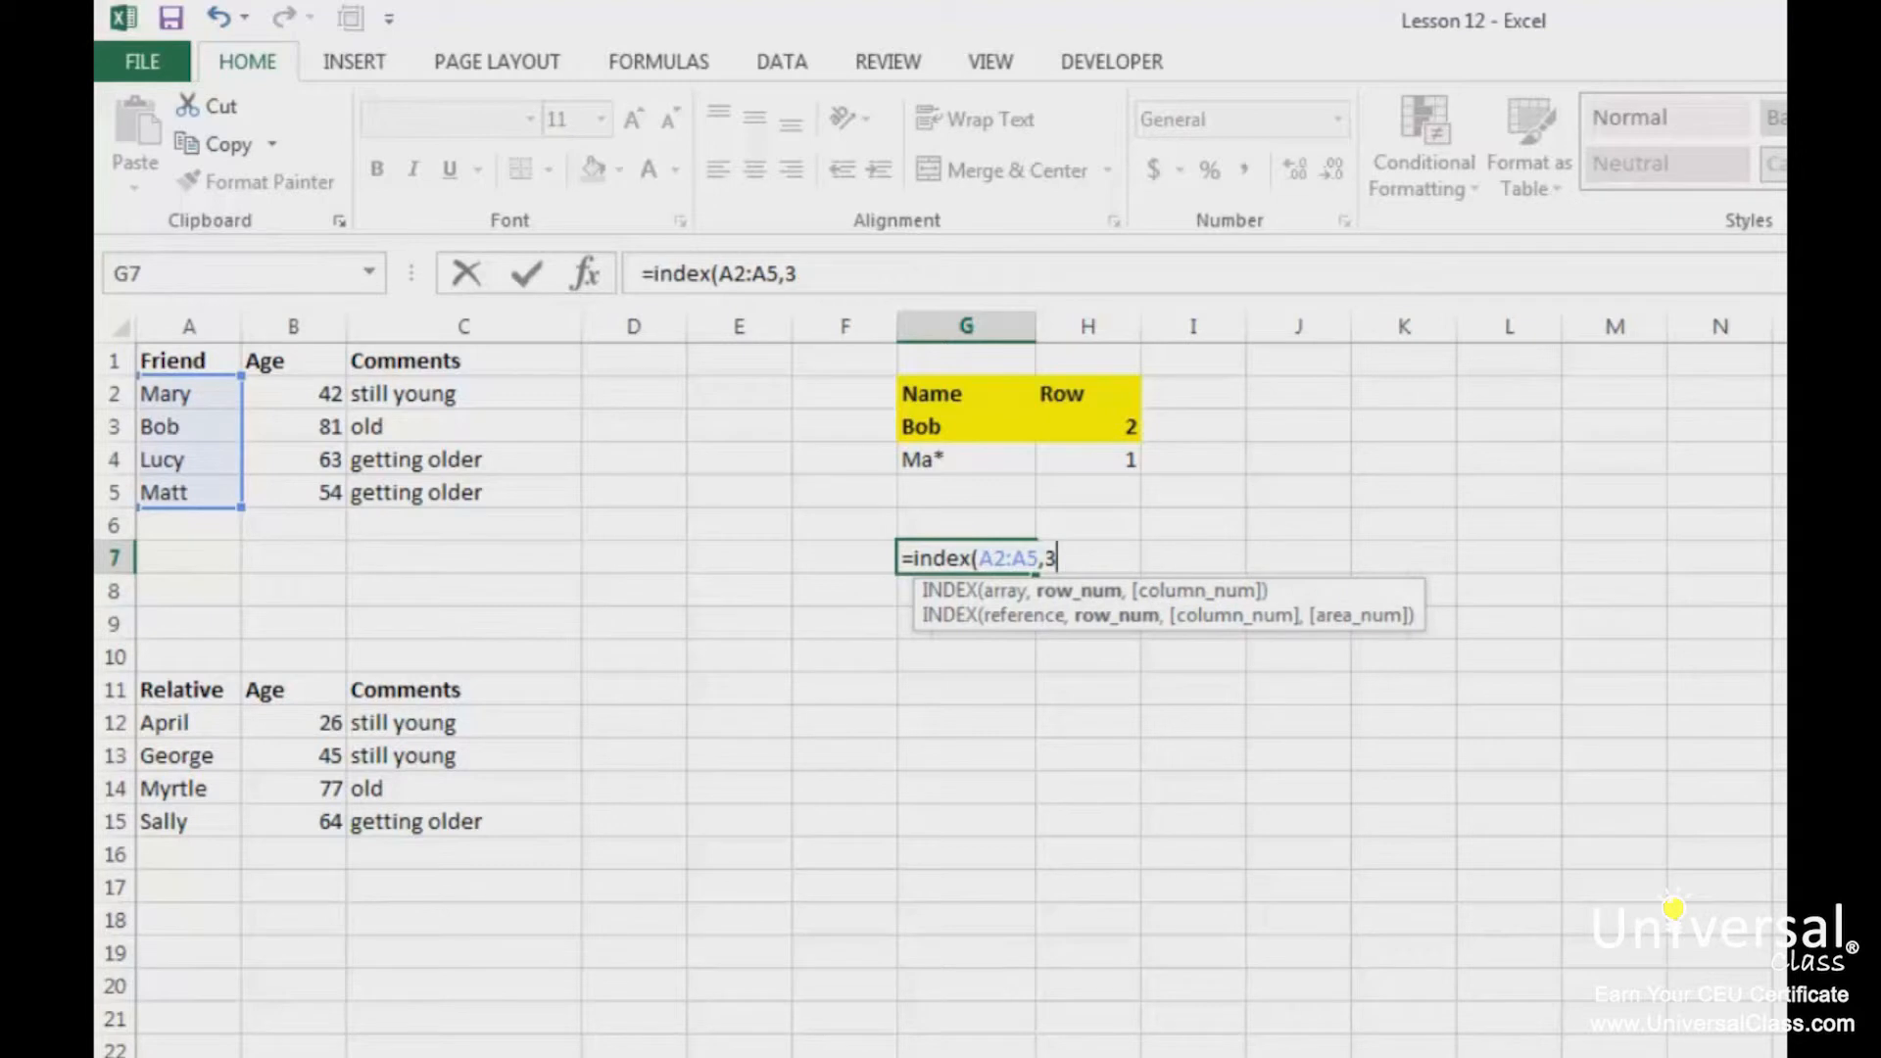
type(")")
key("Return")
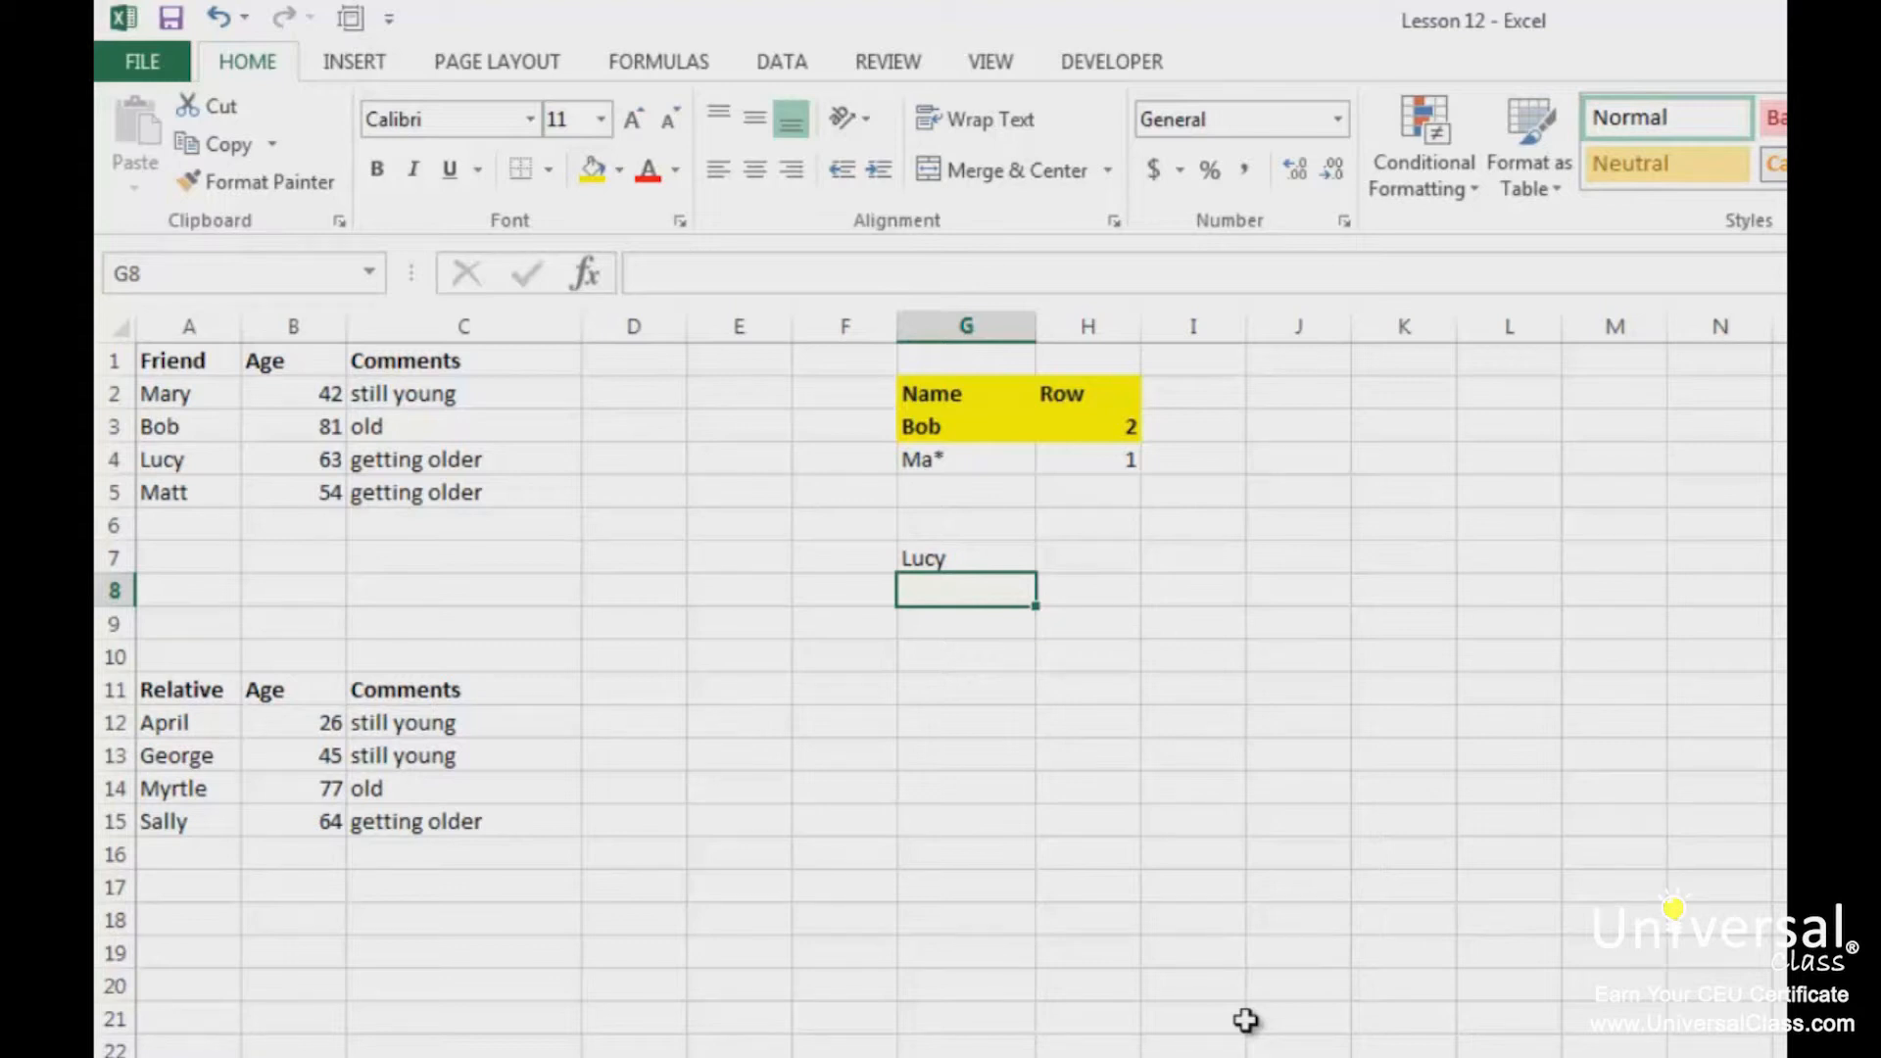
Step: Enter =INDEX(A2:C5,3,2) in G8 to return the third friend's age from the table
type("=index(")
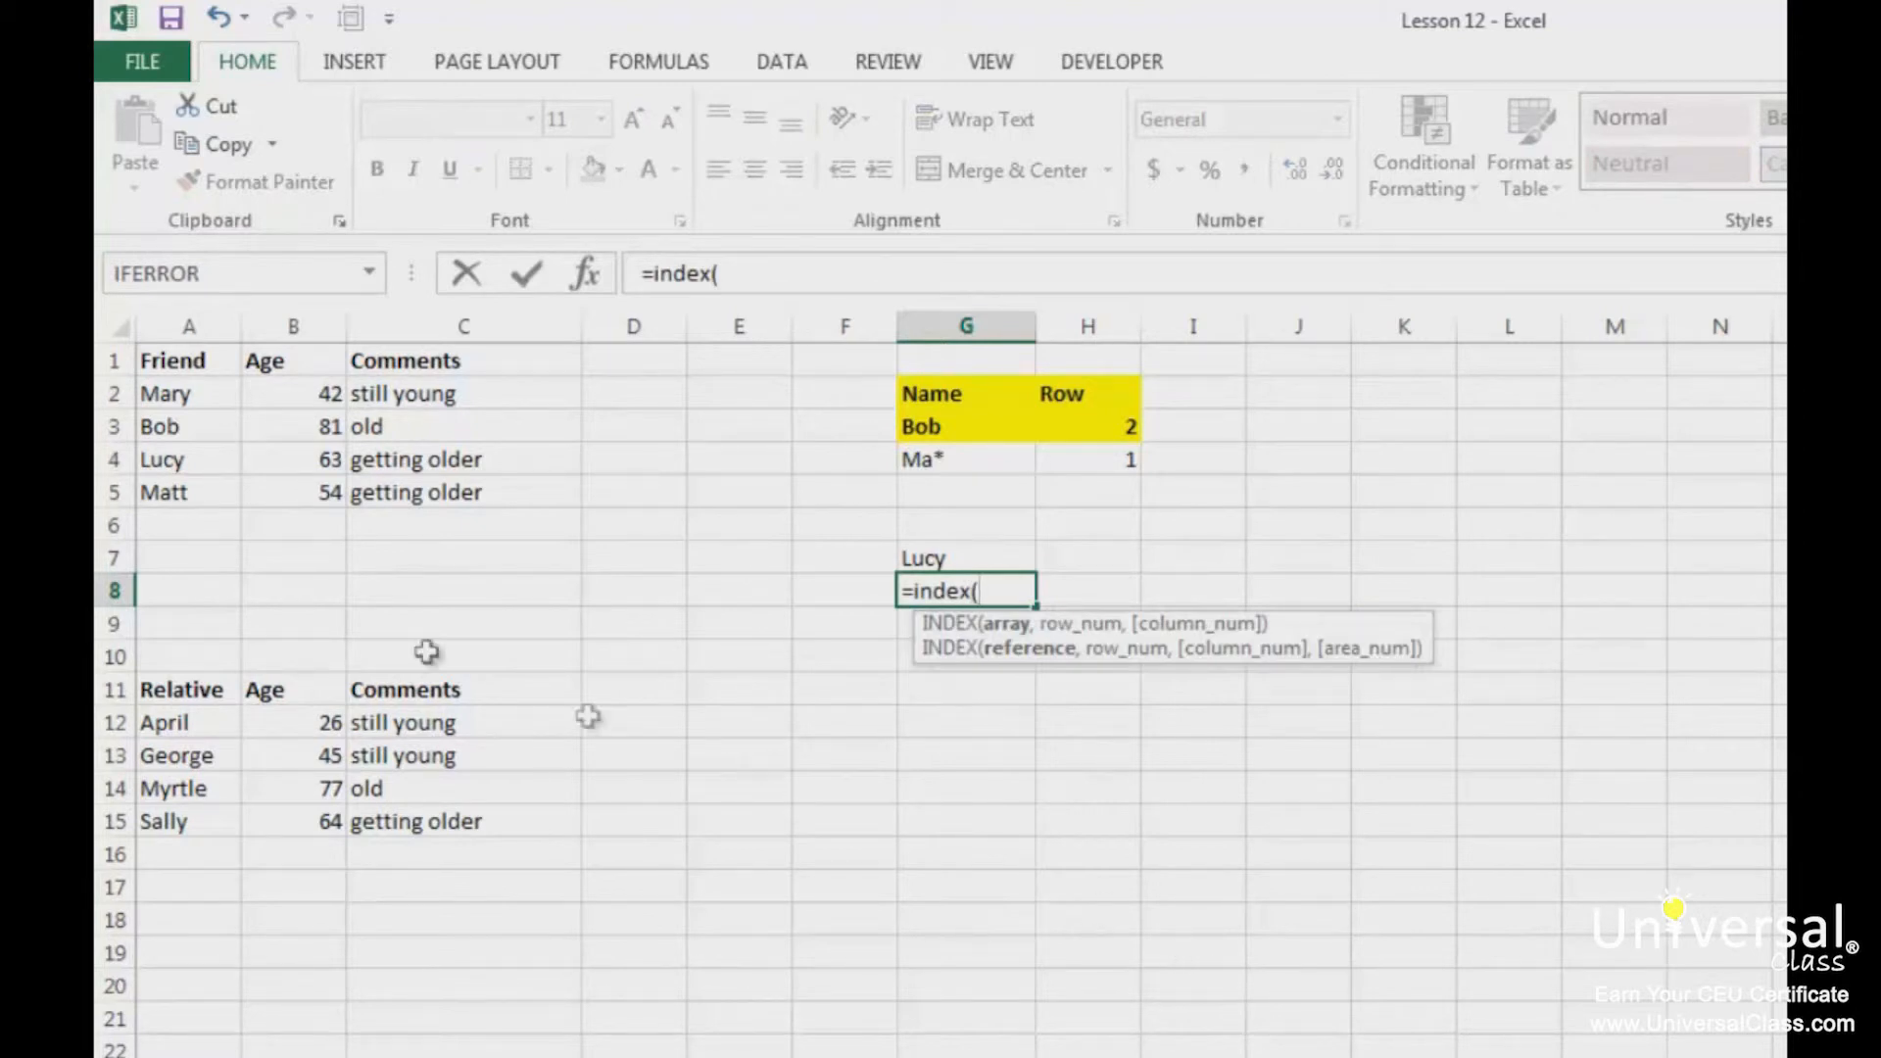
left_click_drag(174, 396, 441, 493)
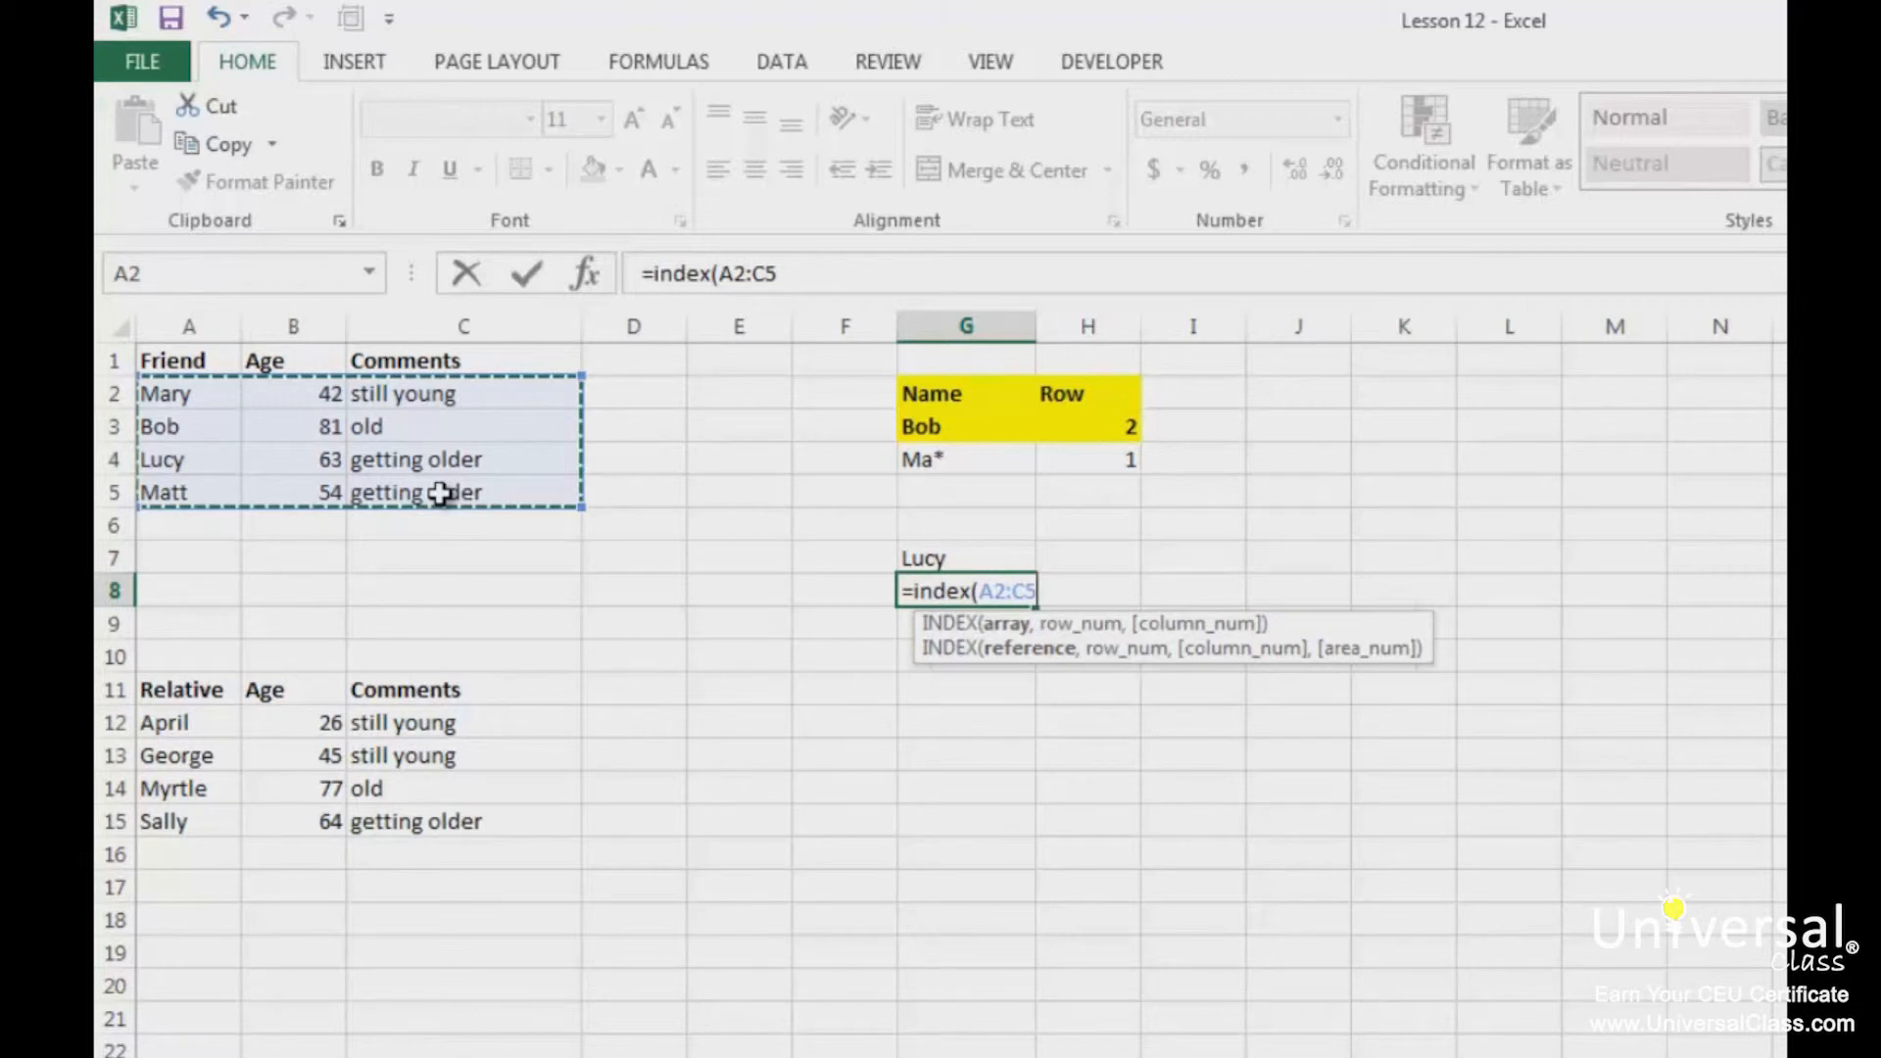
type(",3")
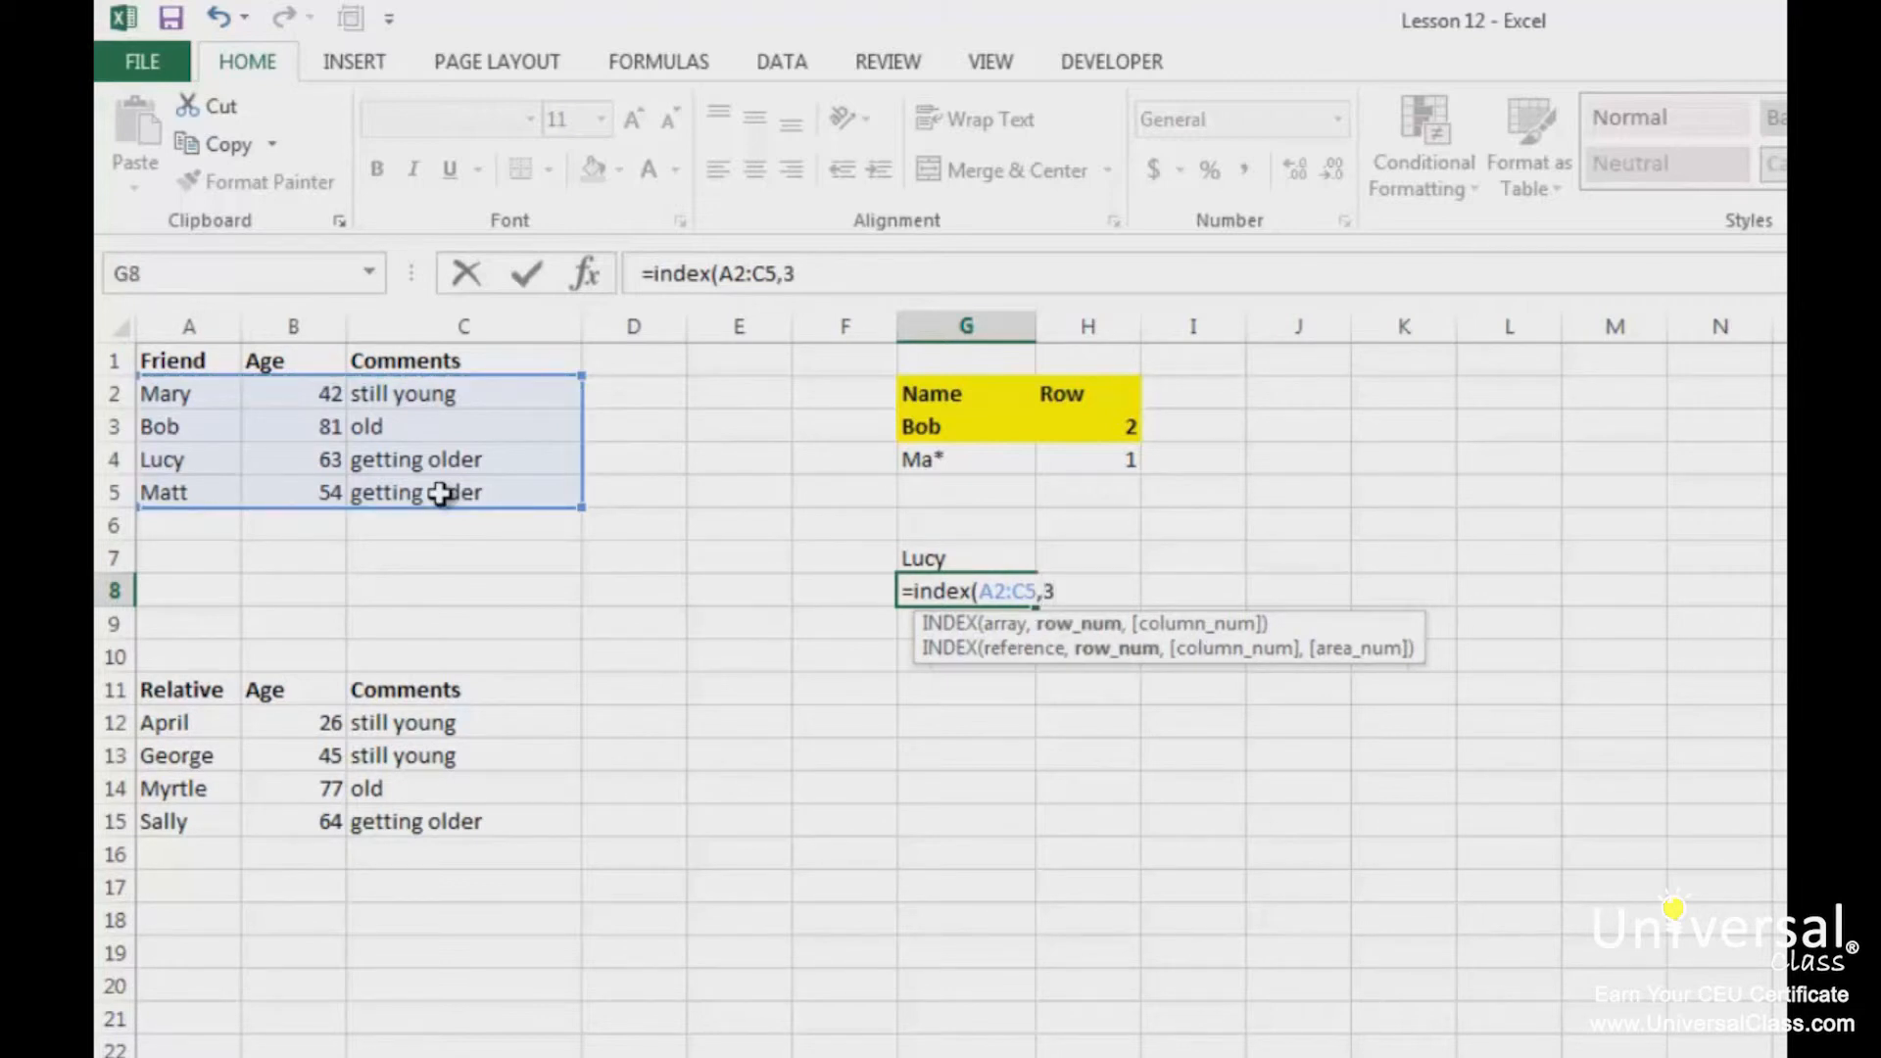
type(",2)")
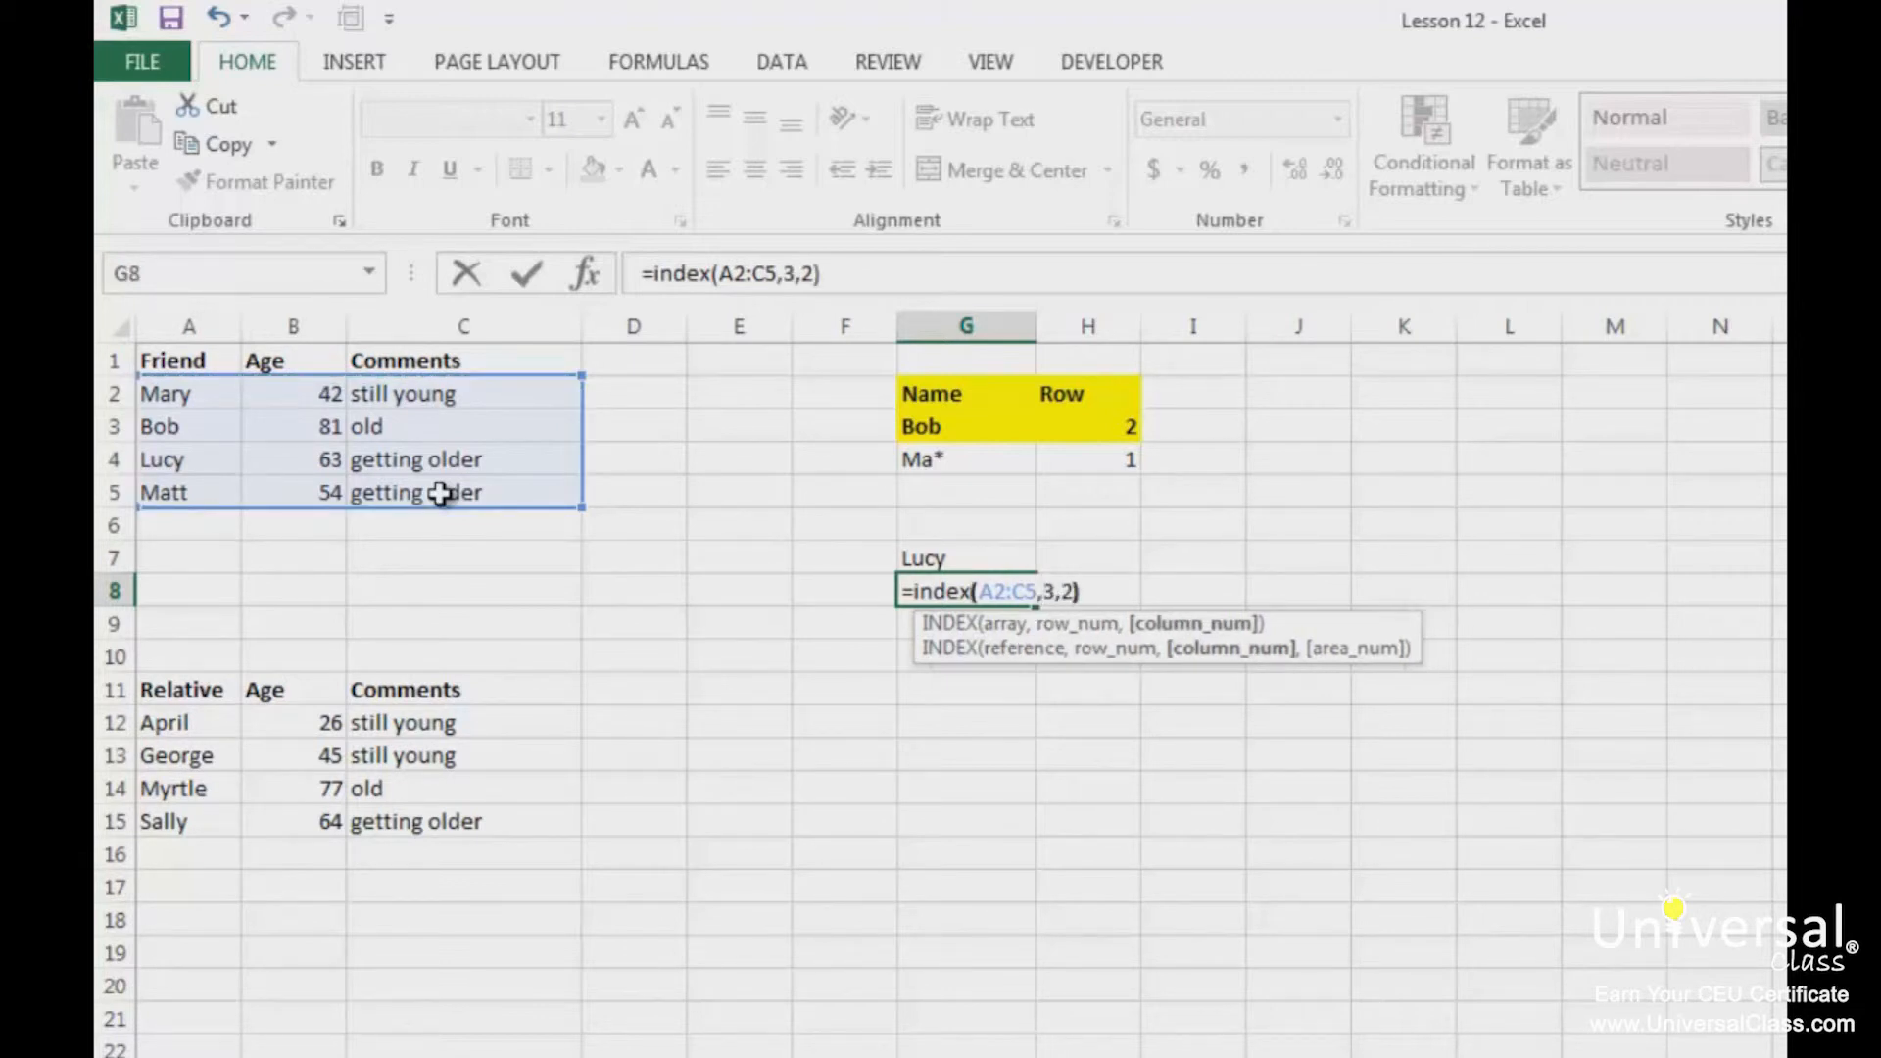
key("Return")
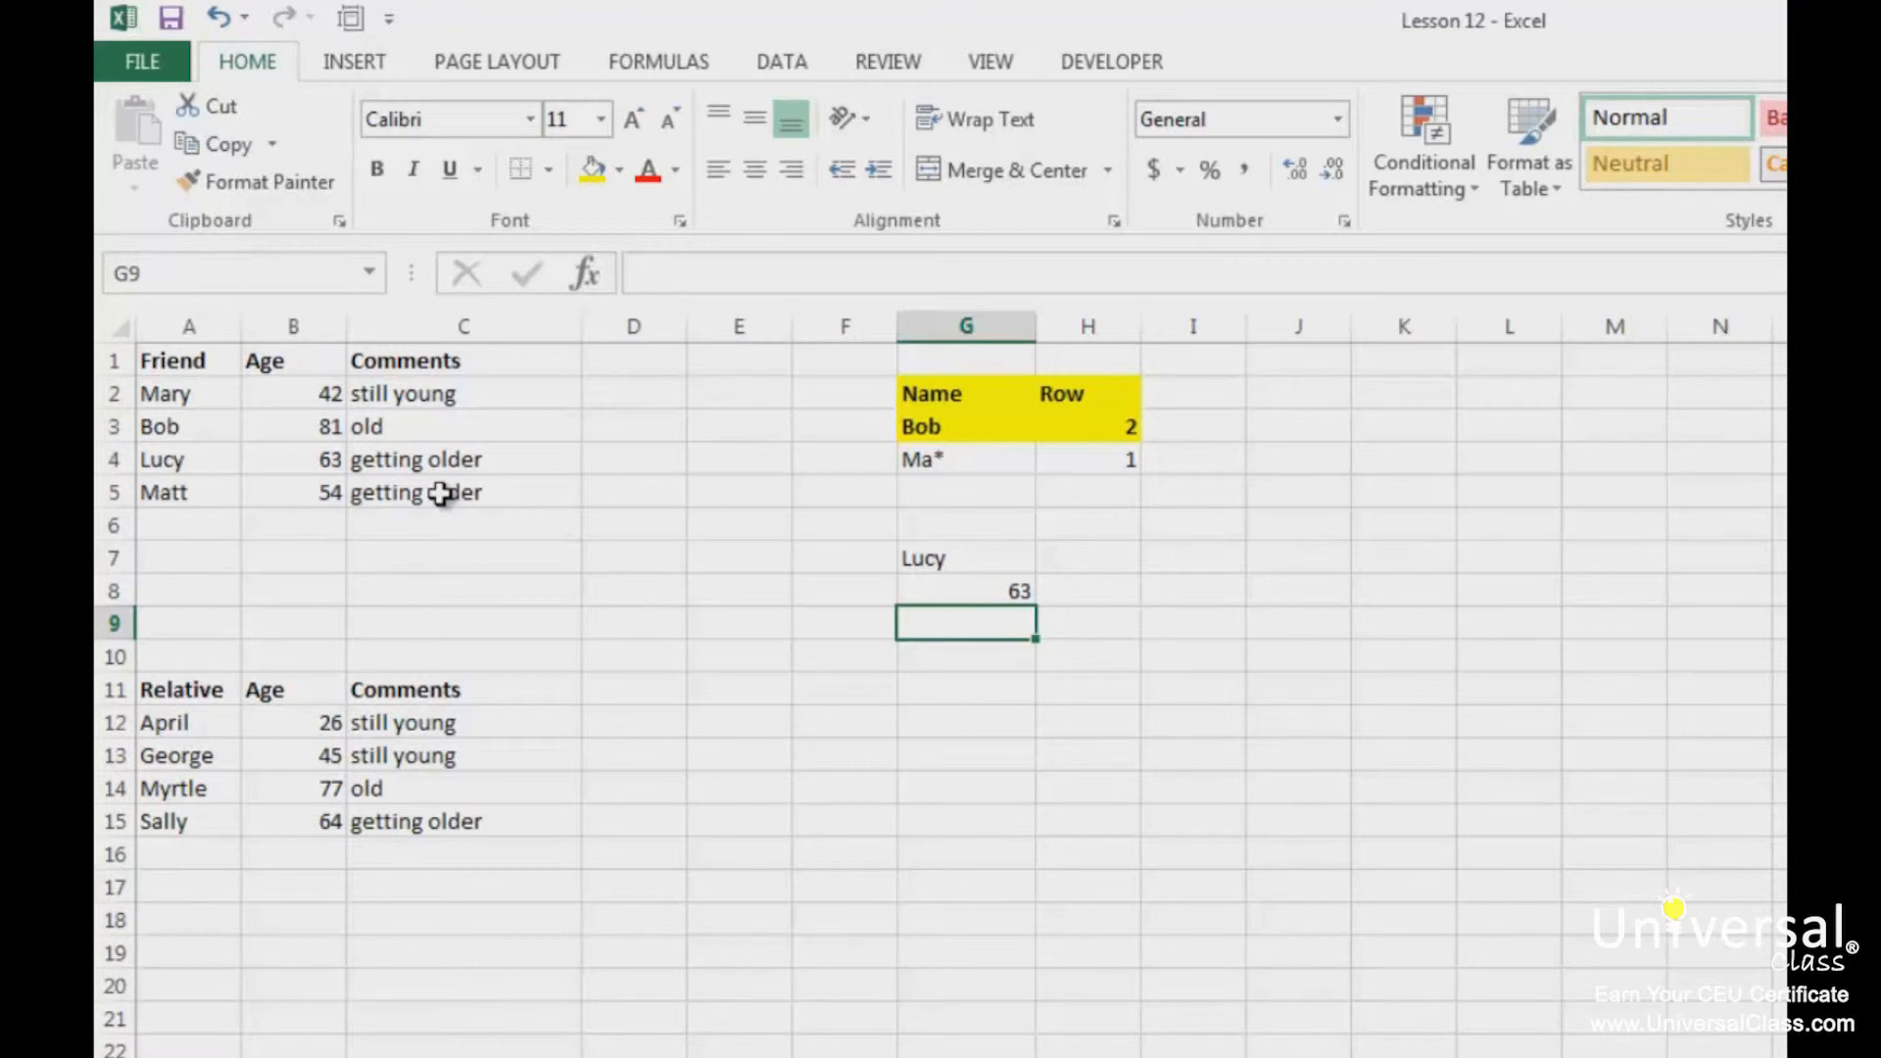
Step: Enter =INDEX((A2:C5,A12:C15),4,3) in G9, referencing both the friends and relatives tables
type("=index(")
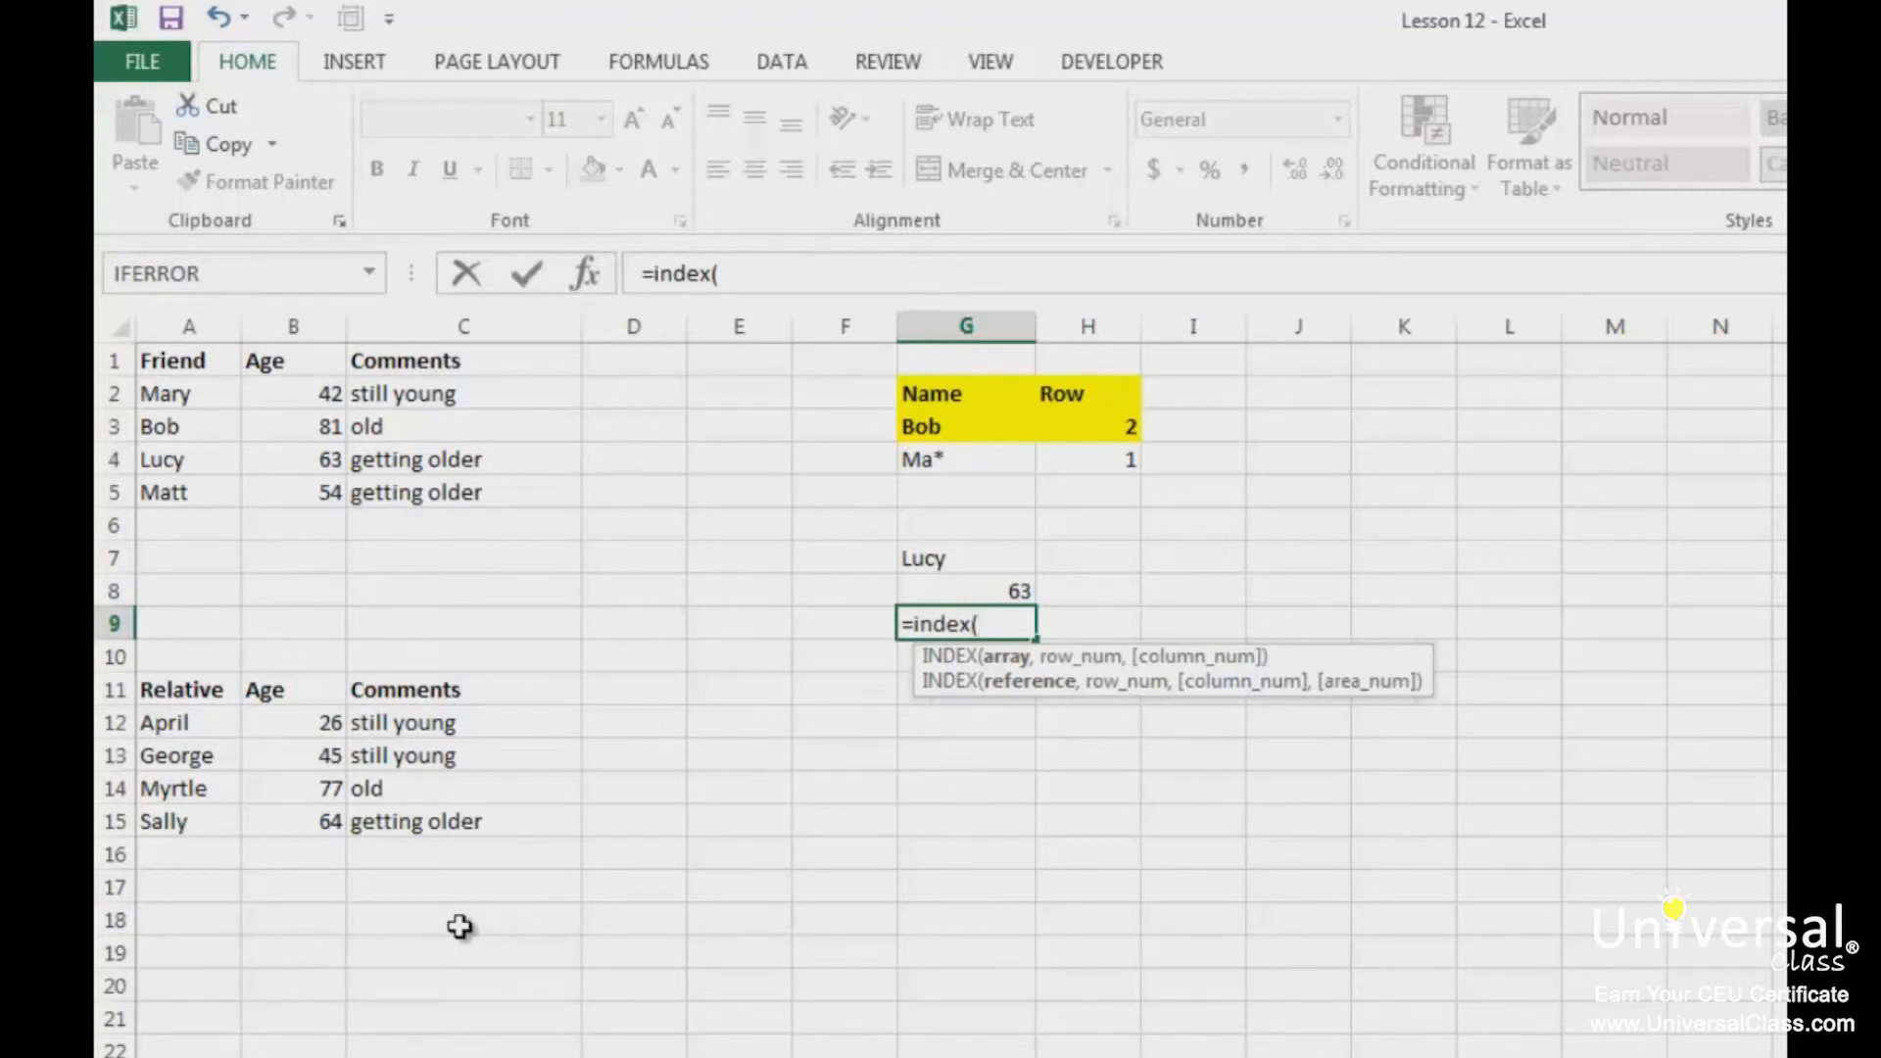
type("(")
left_click_drag(213, 389, 432, 504)
type(",")
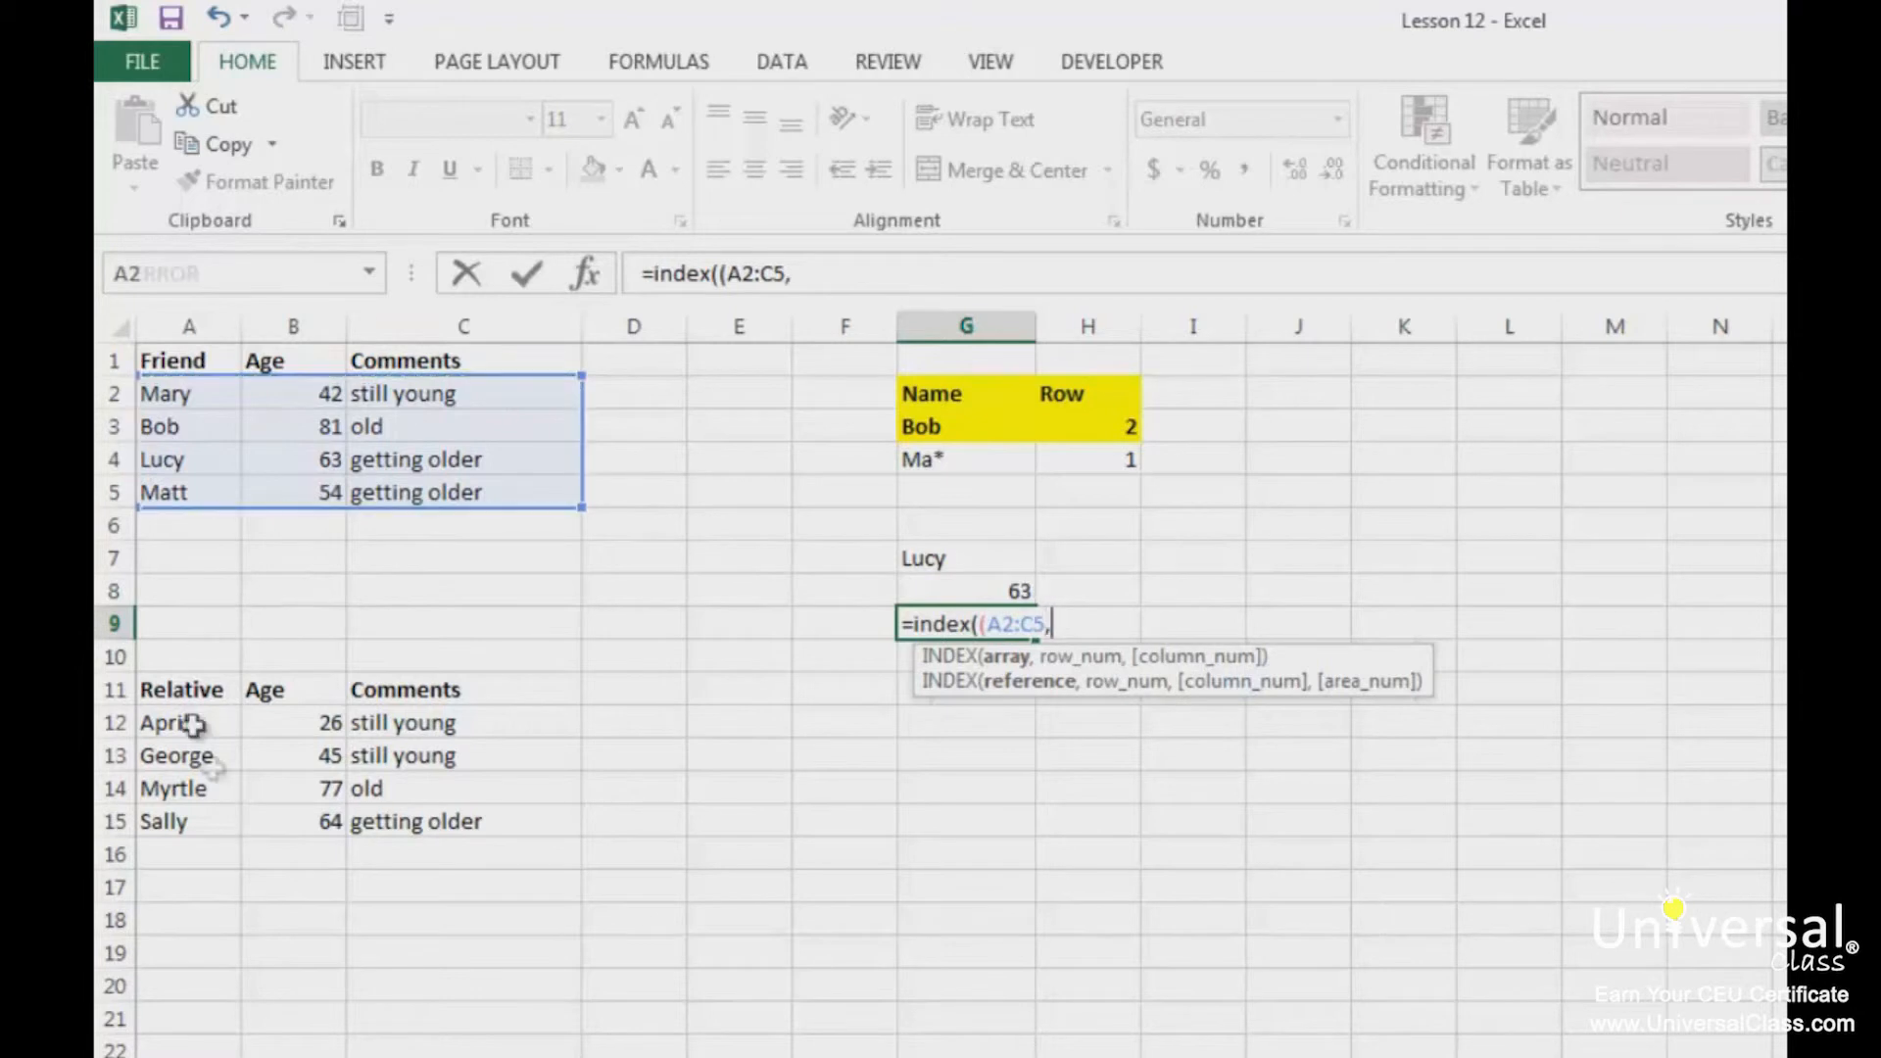
left_click_drag(168, 715, 485, 826)
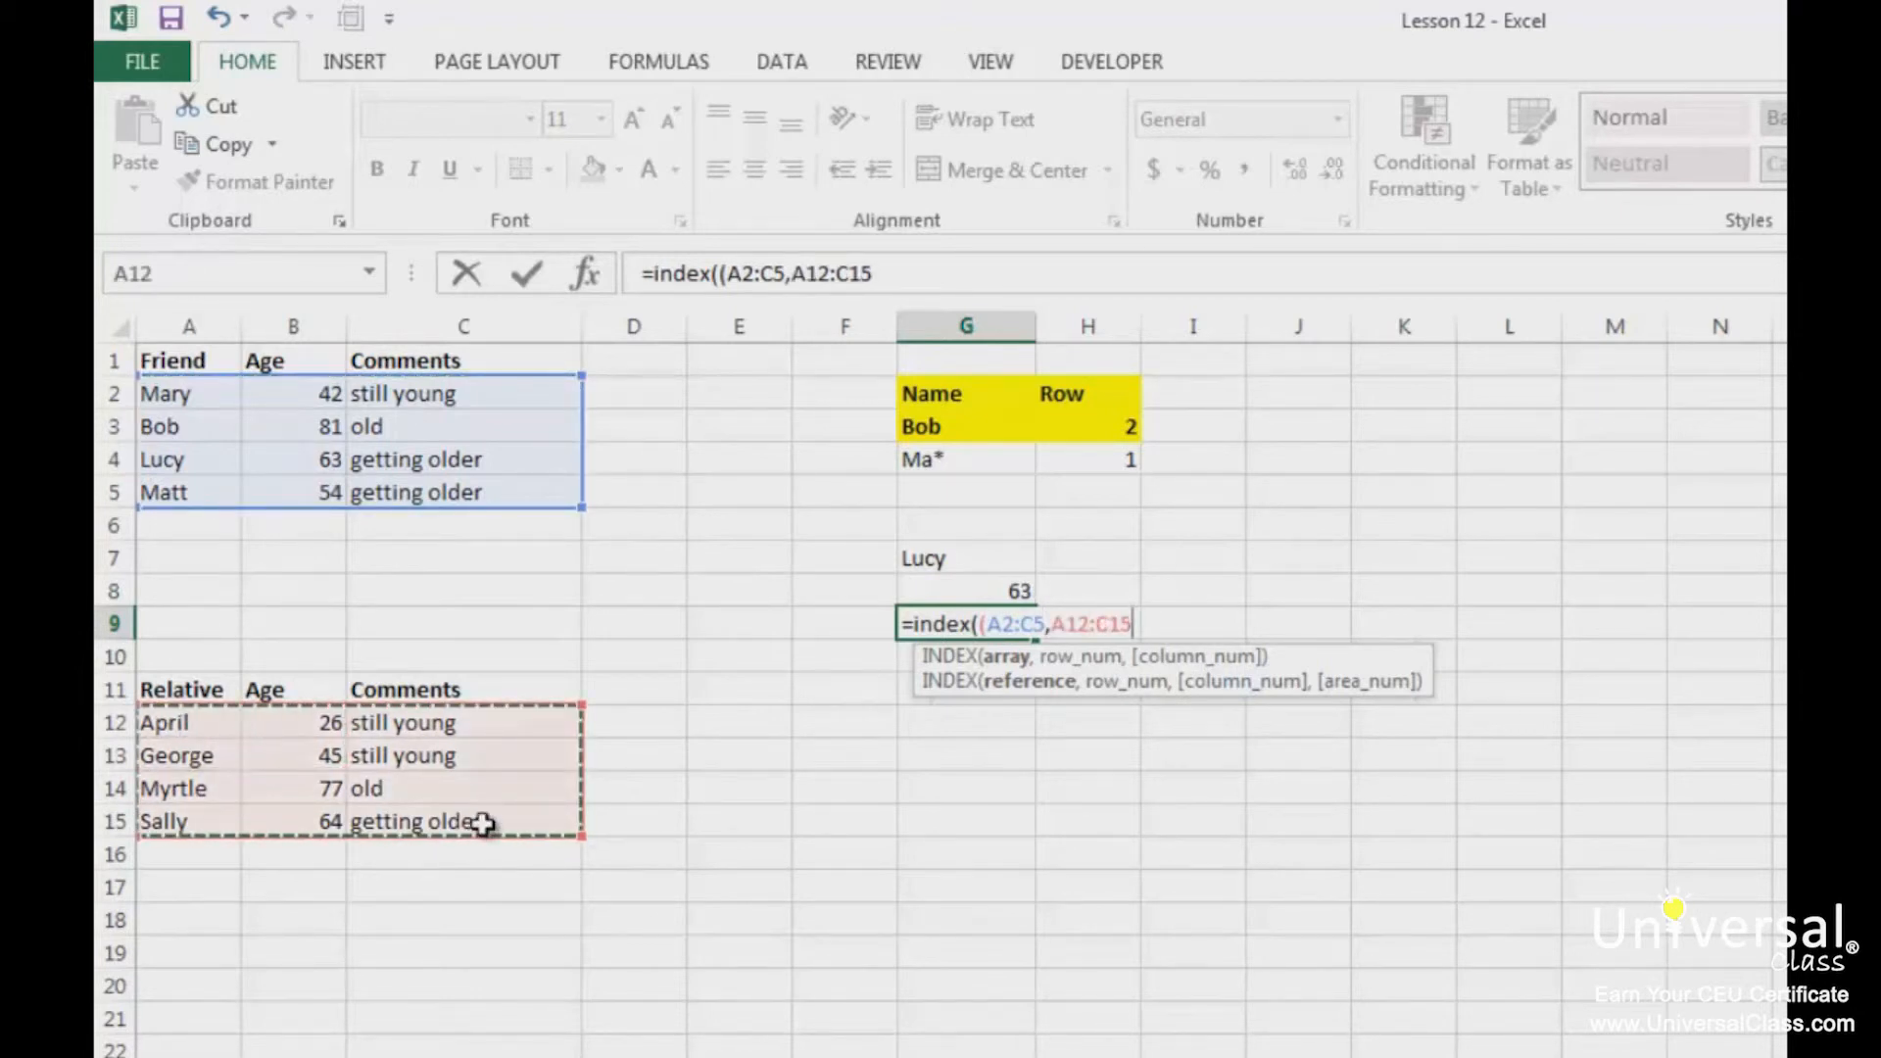
type(")")
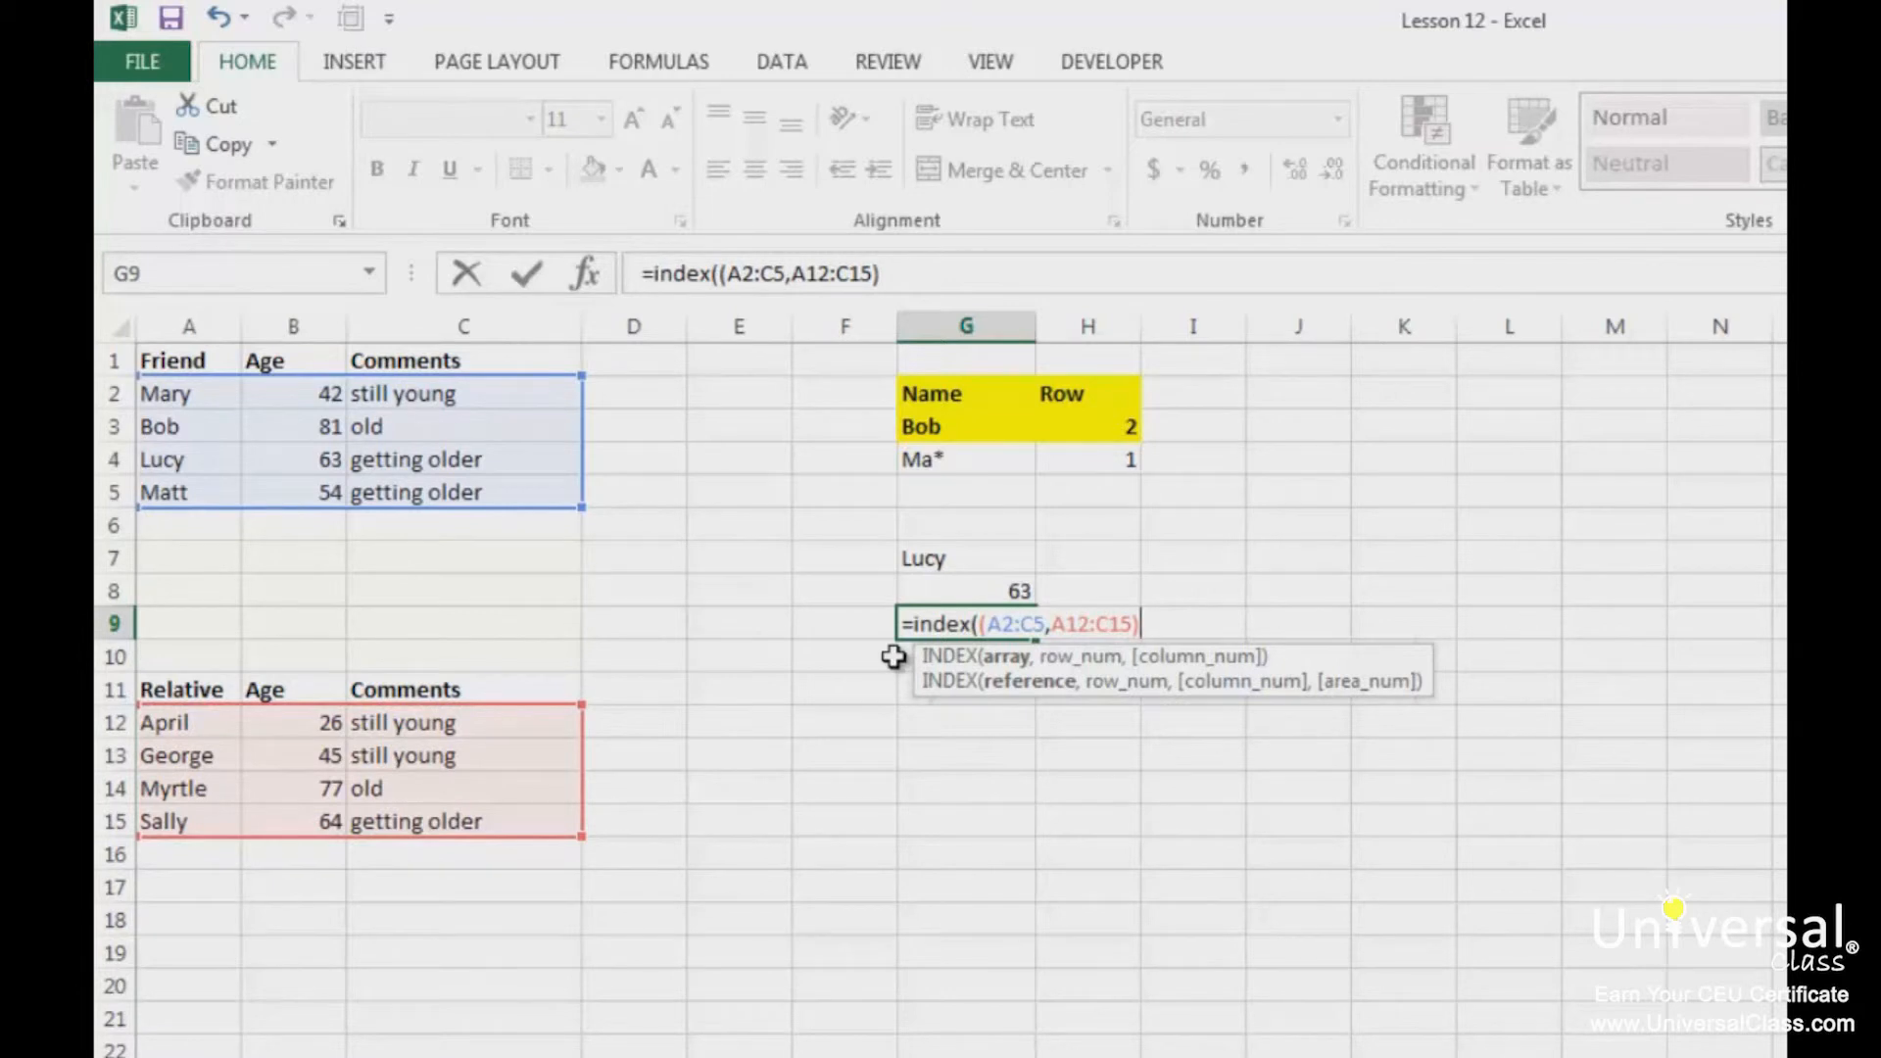
type(",4")
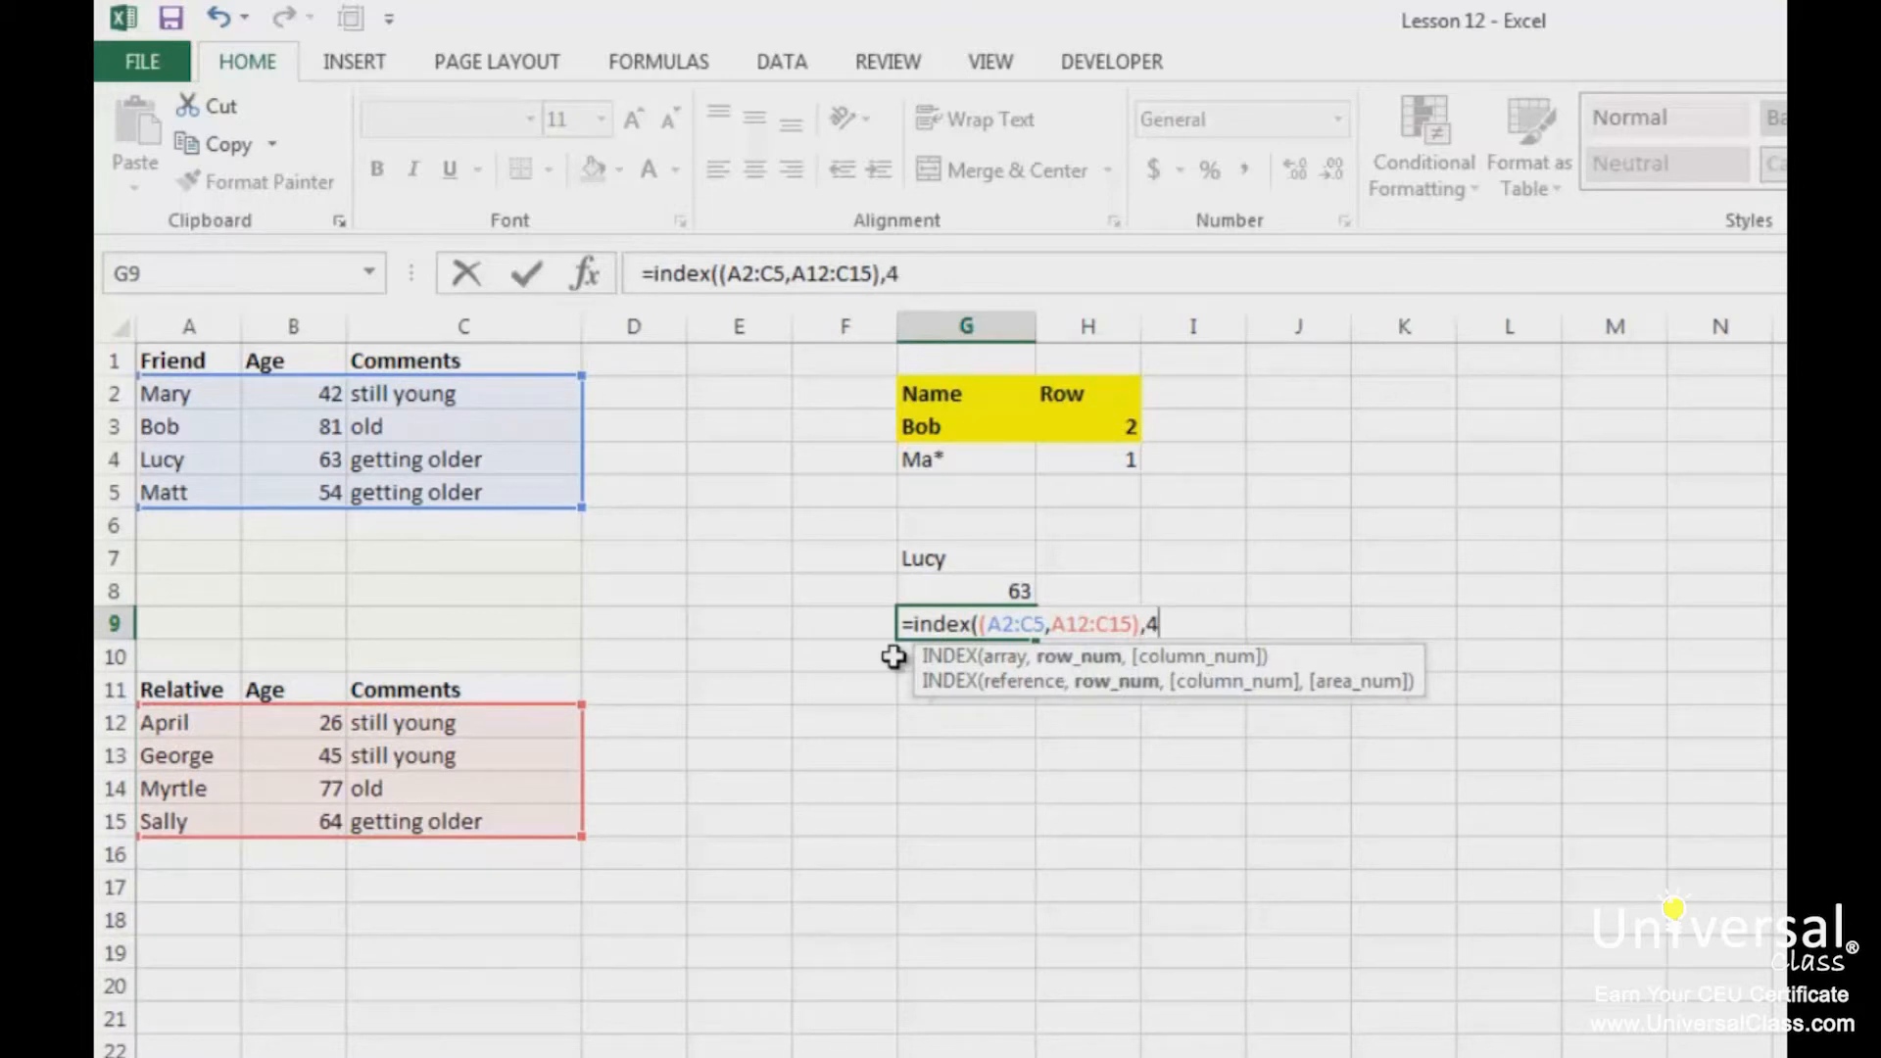
type(",3")
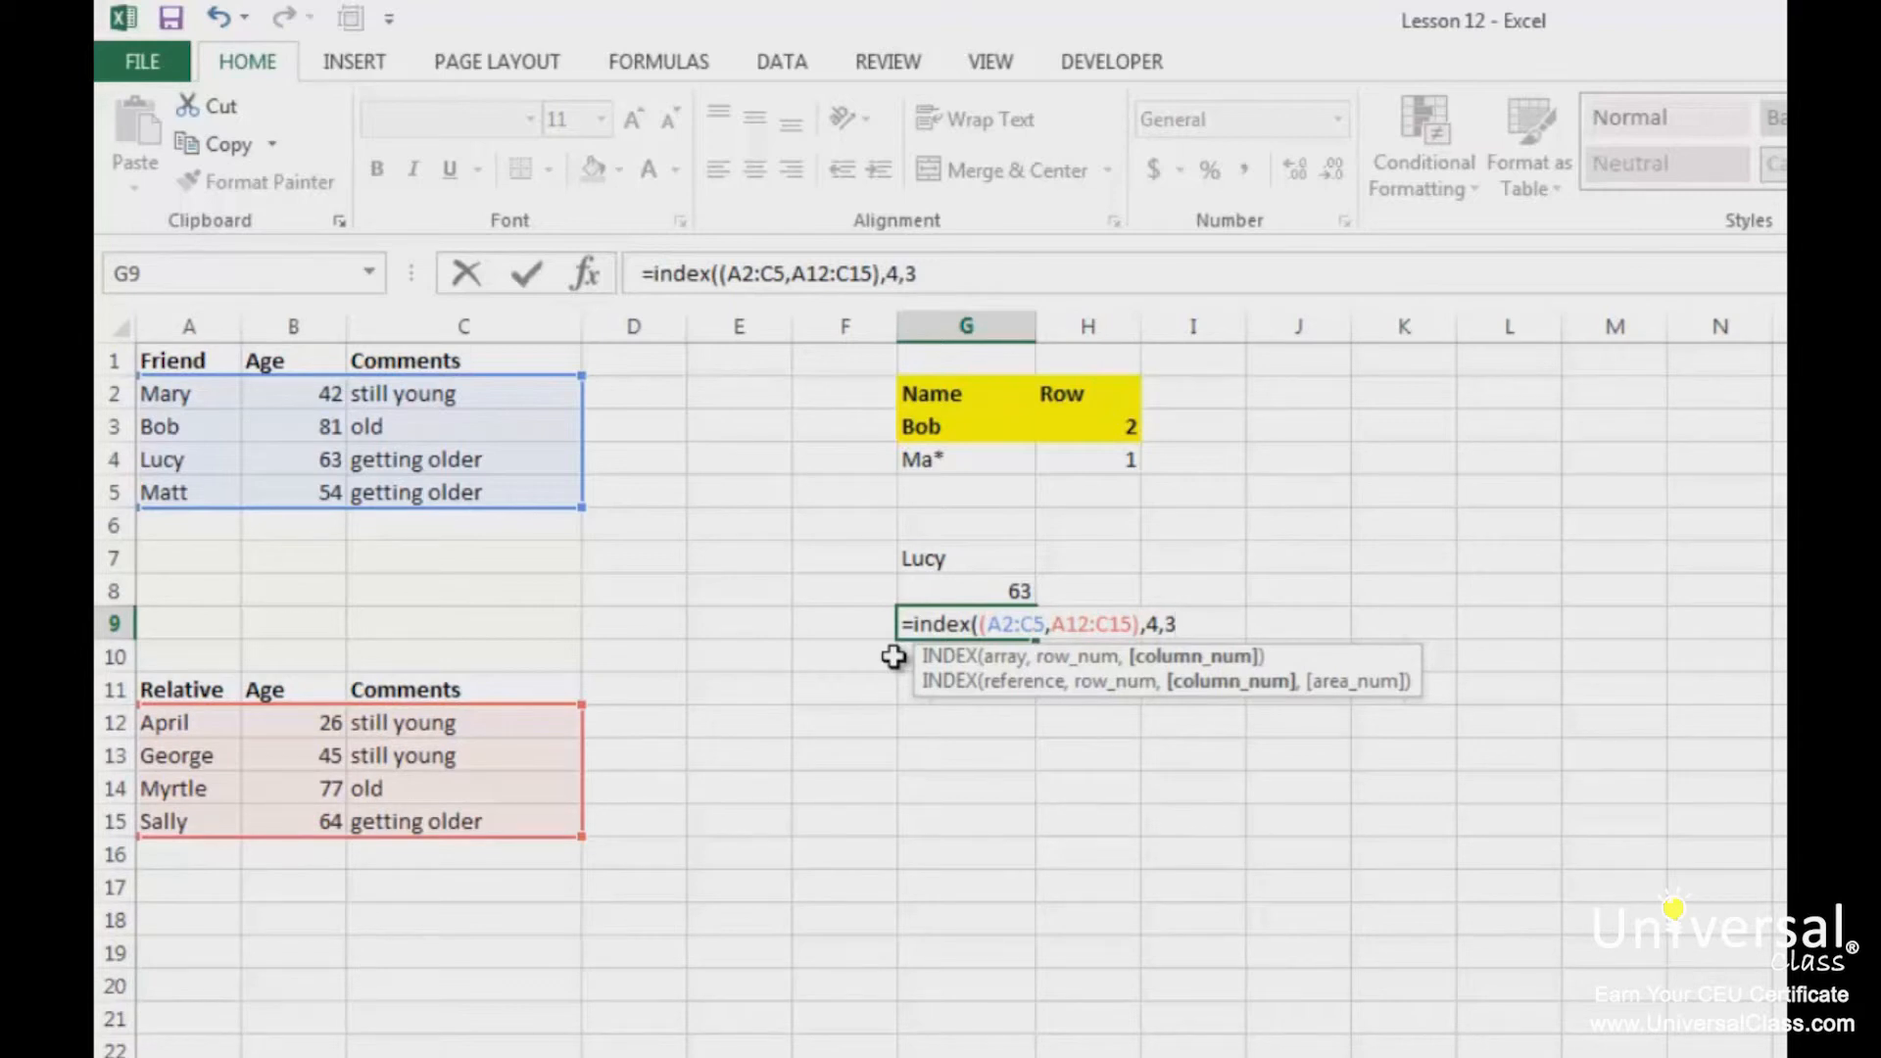
type(")")
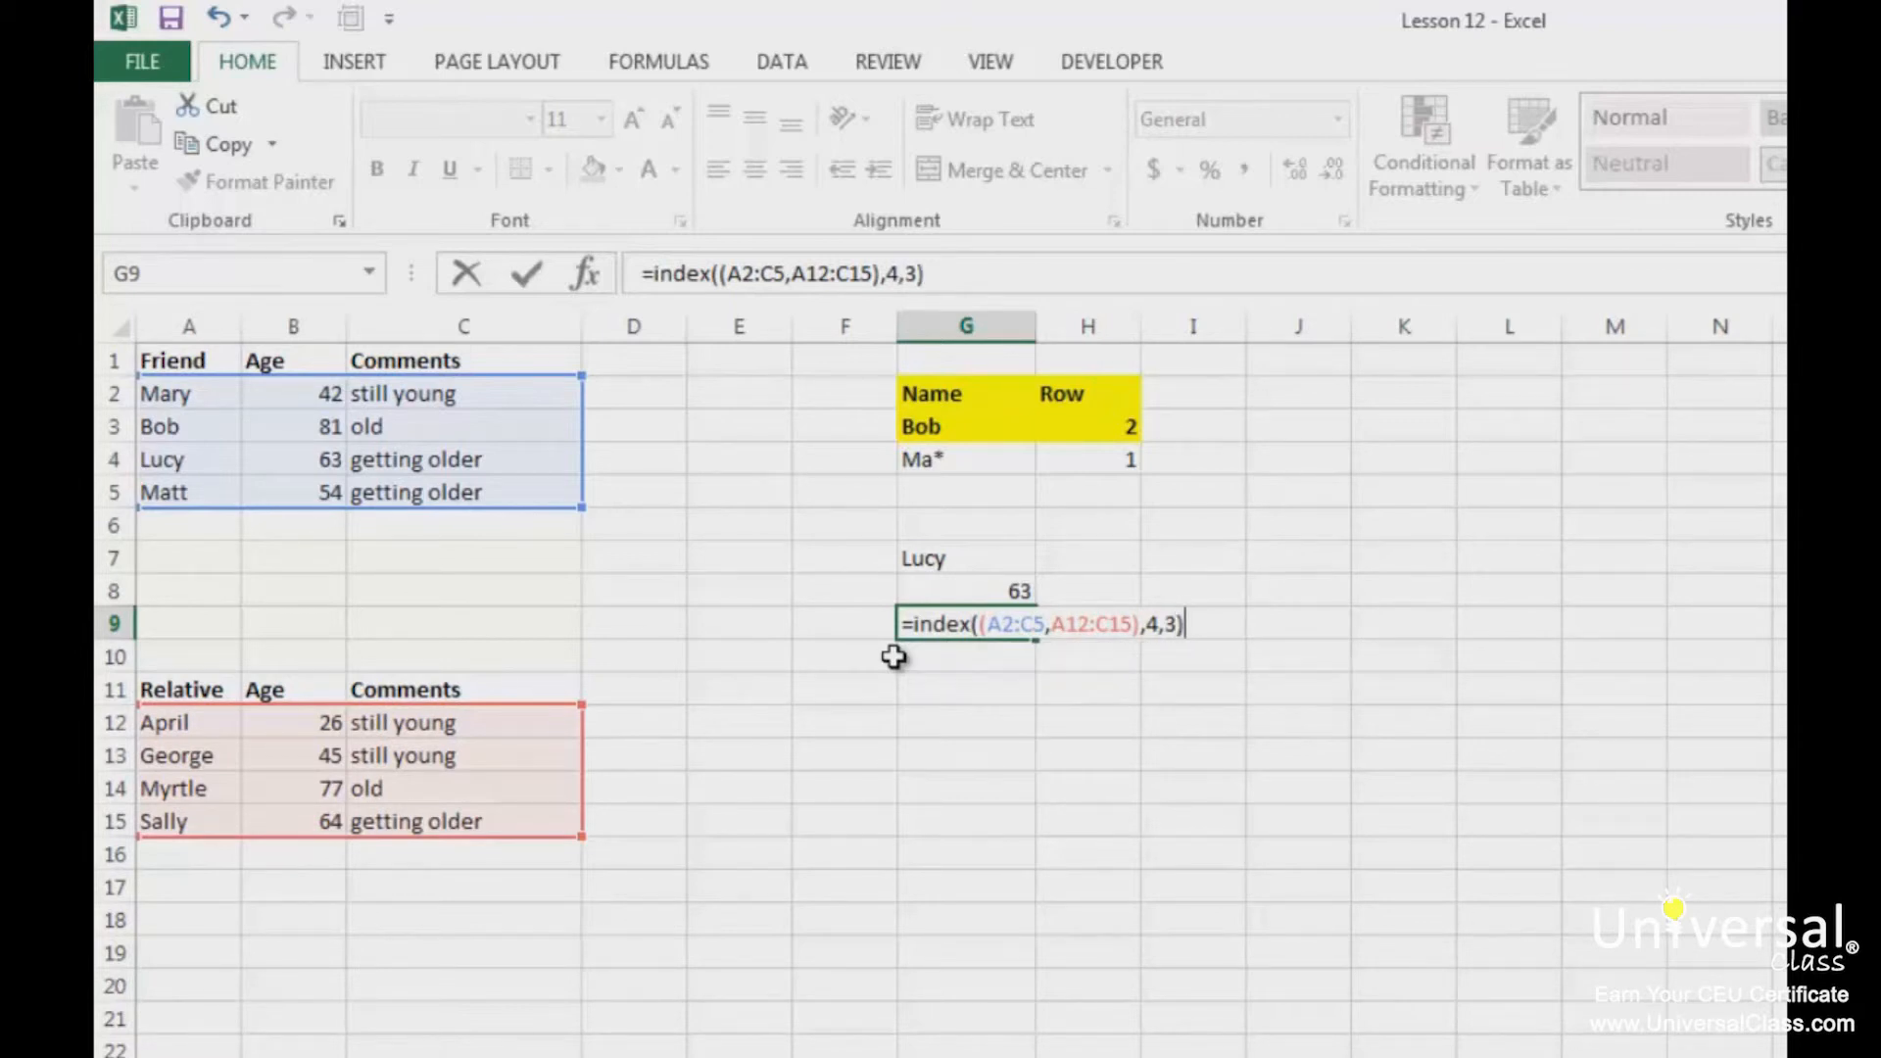
key("Return")
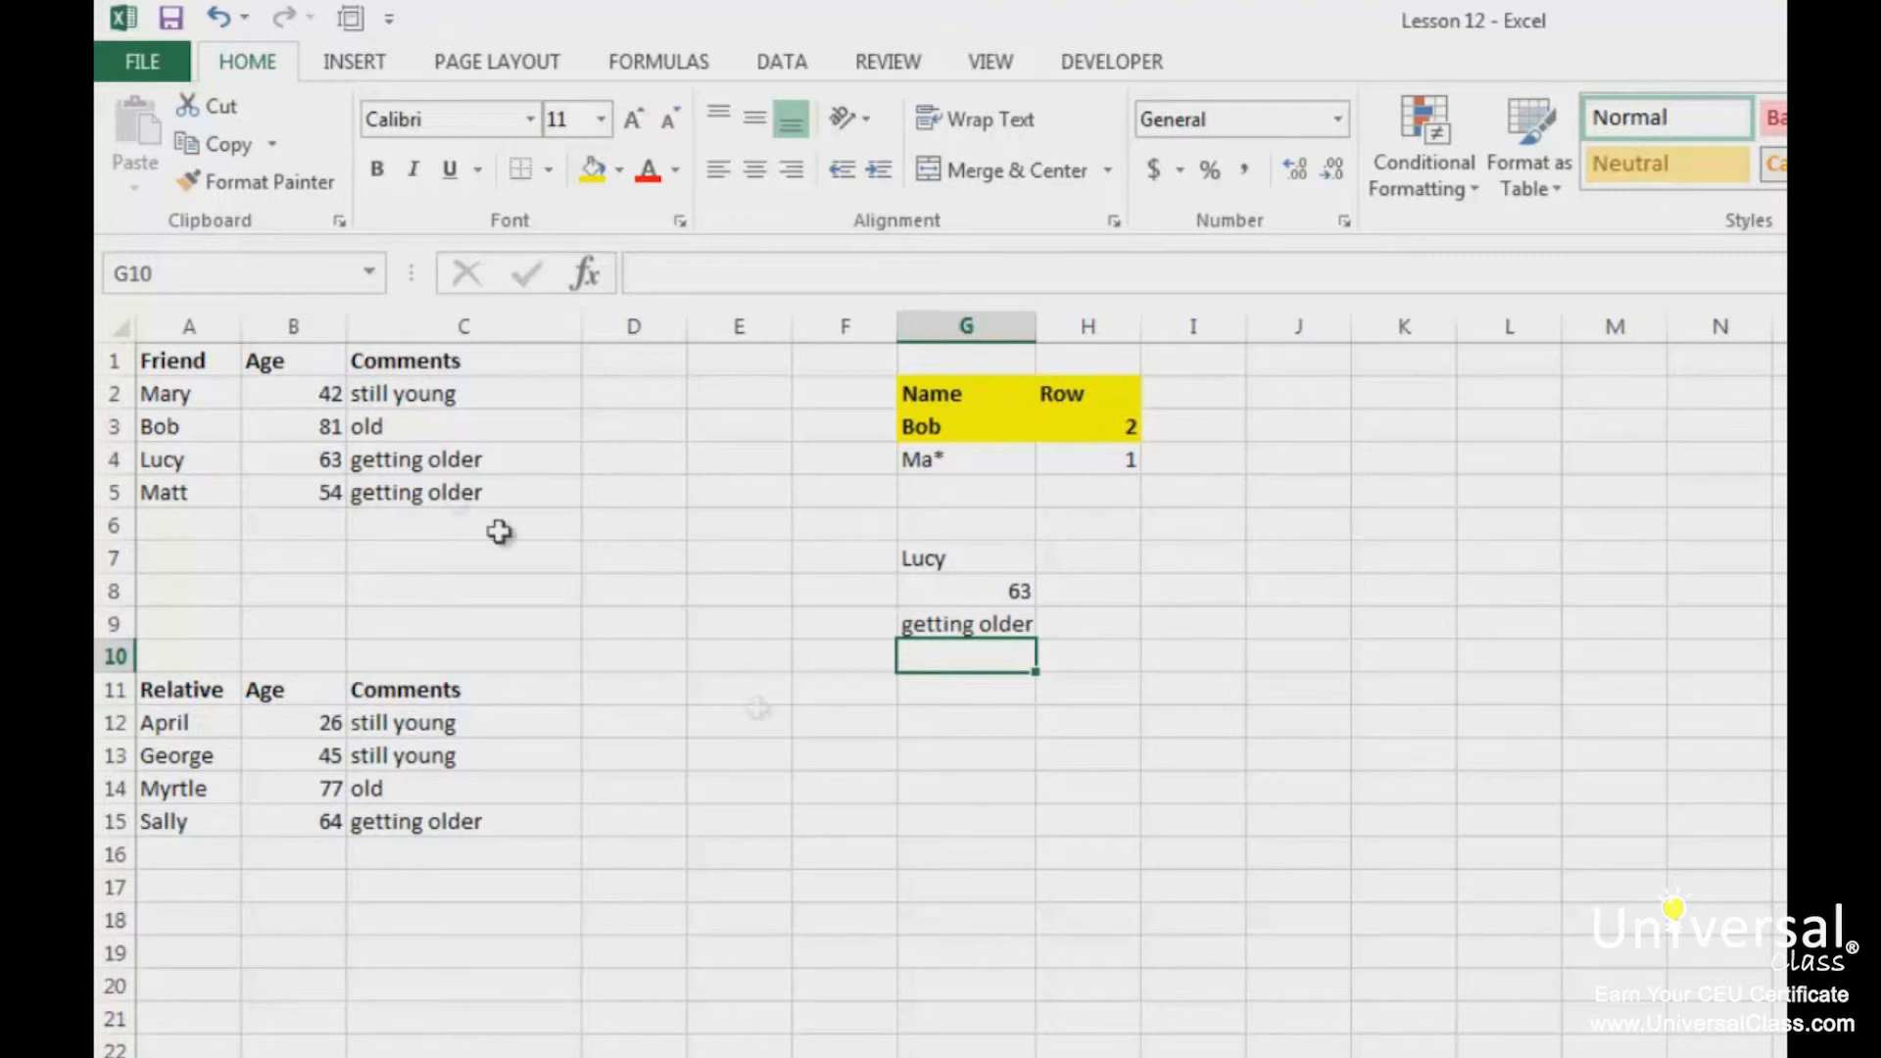
Step: Add area number 2 to the INDEX formula in G9 so it reads from the relatives table
left_click(988, 617)
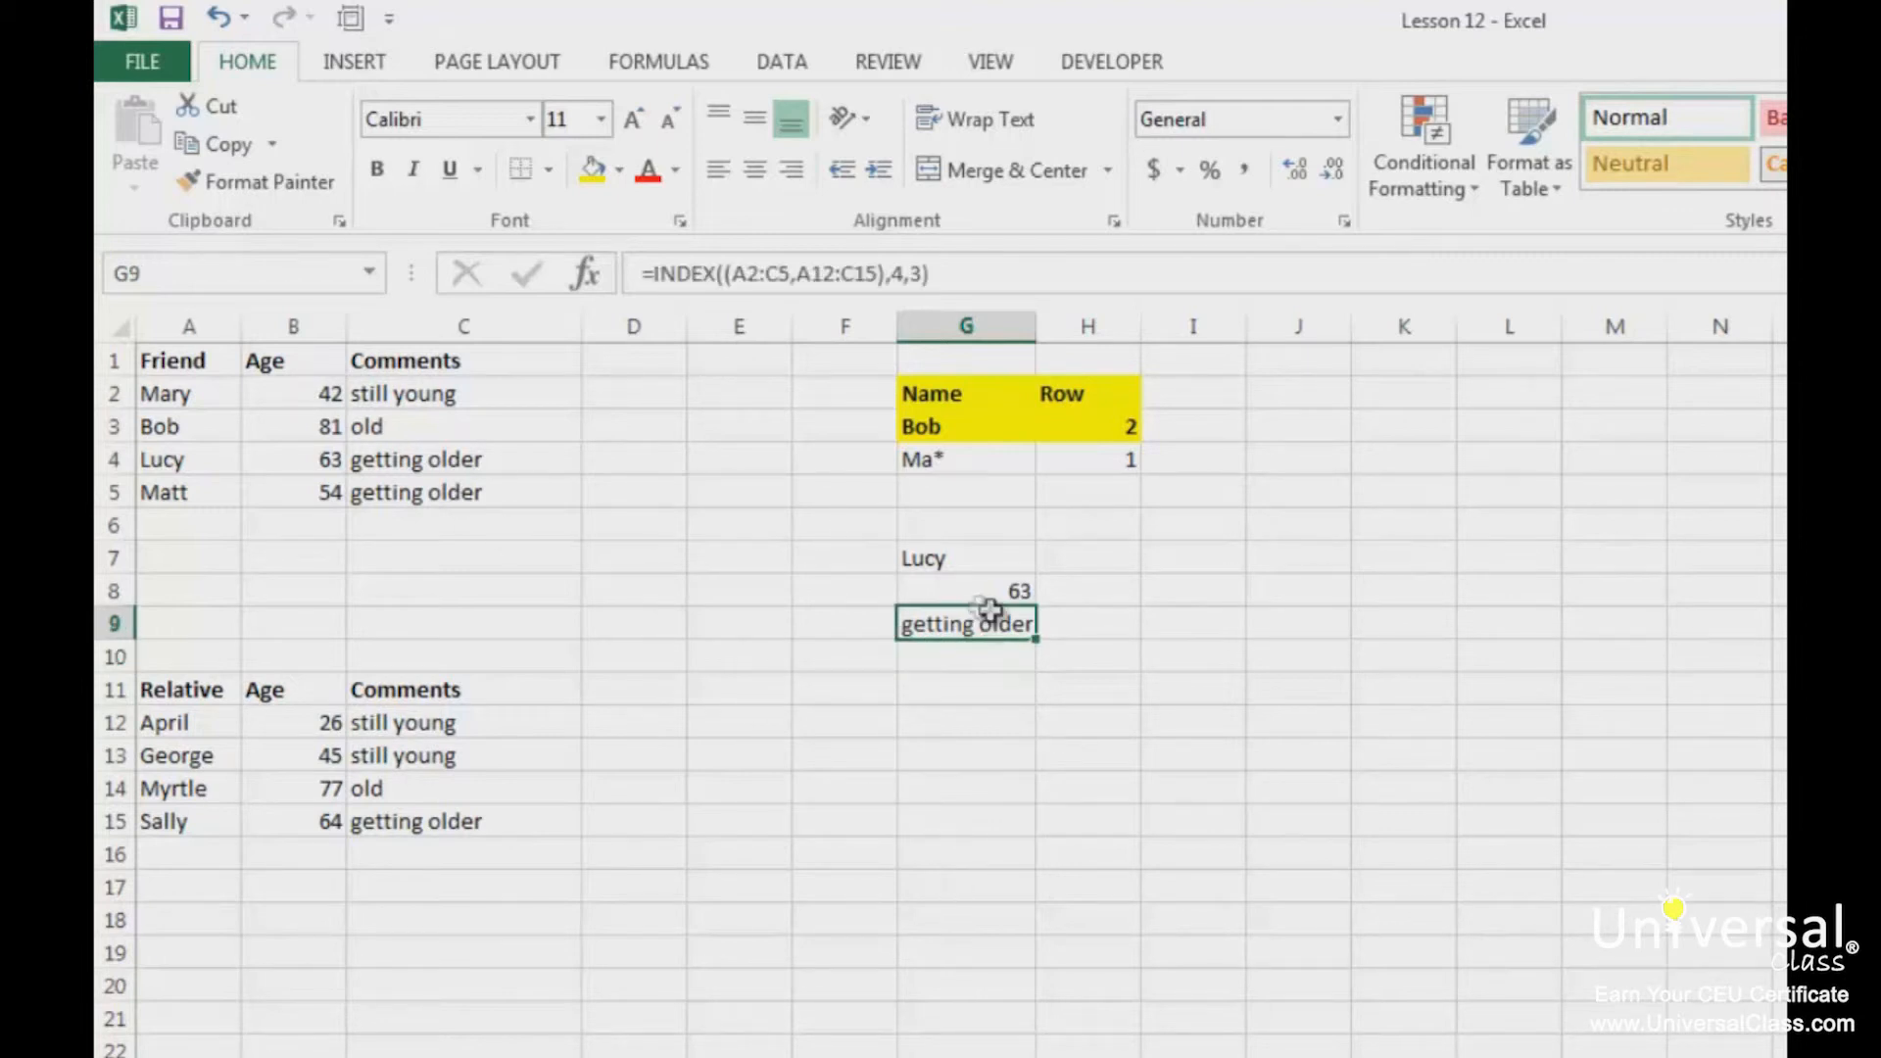
left_click(927, 276)
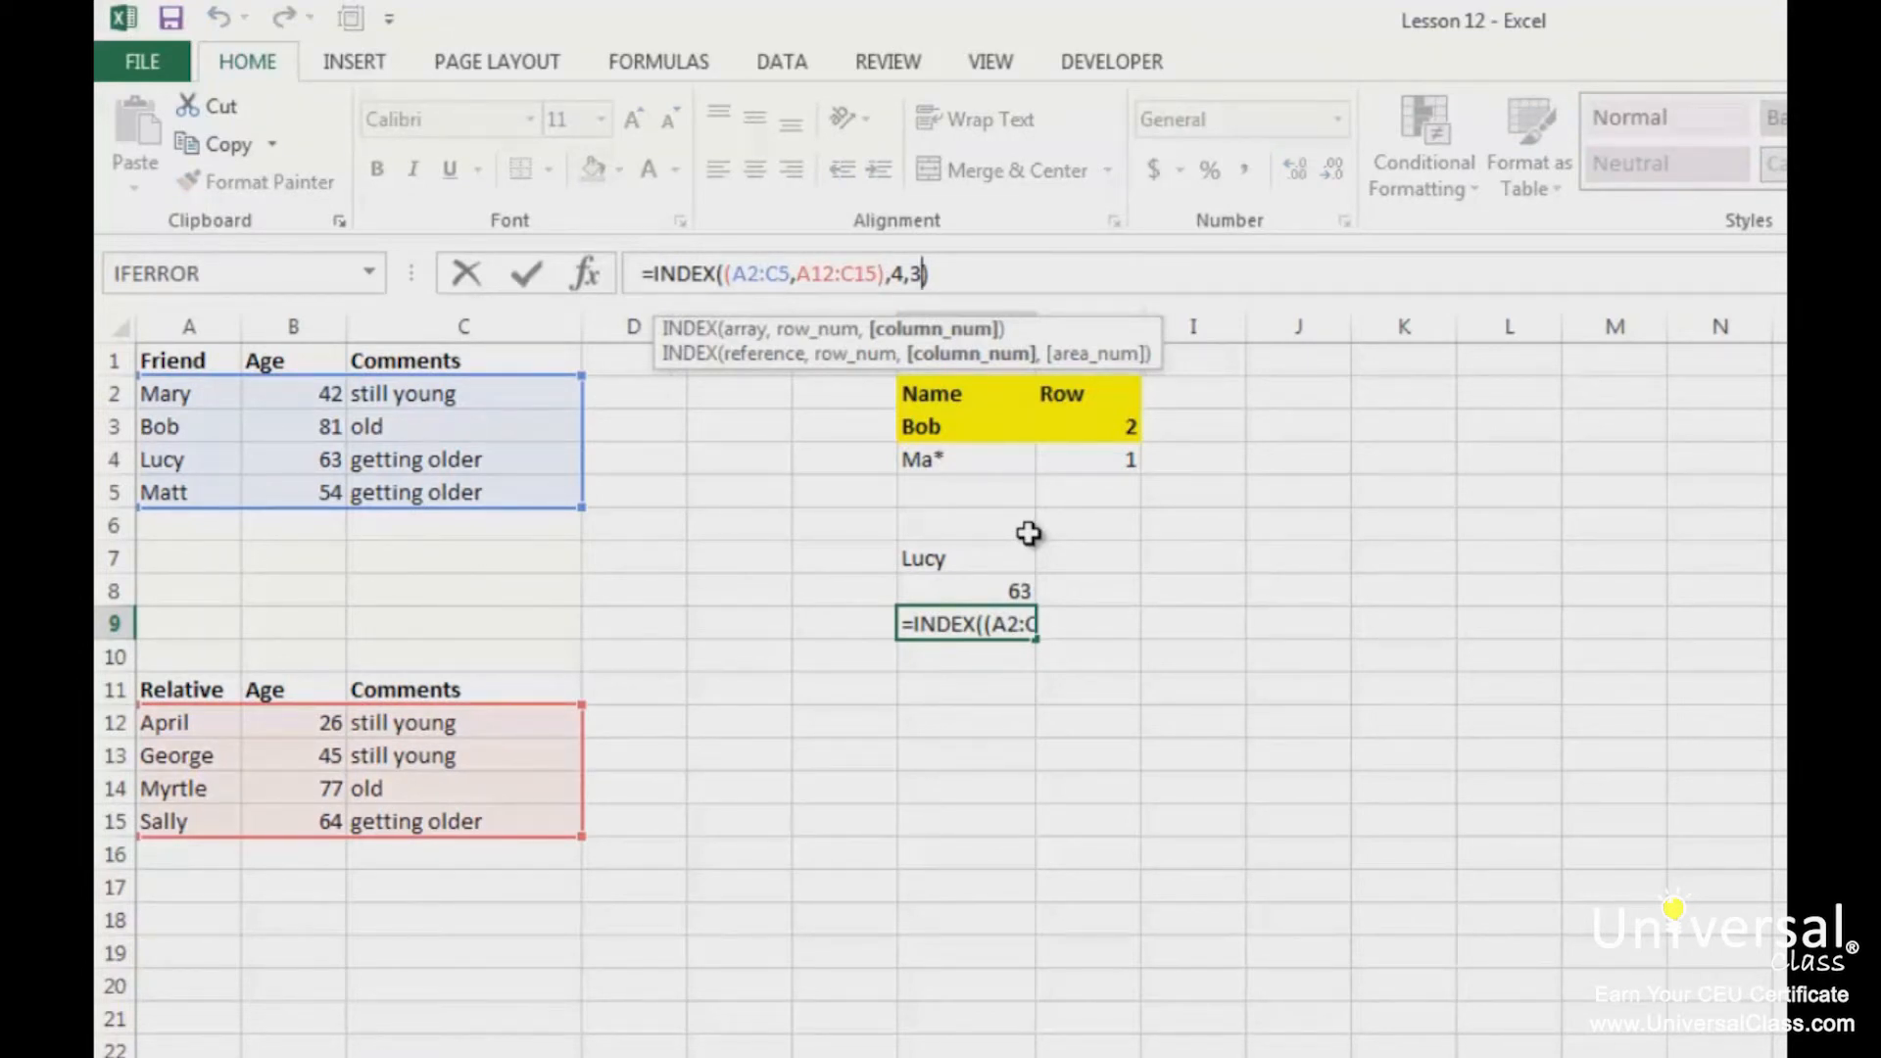
type(",2")
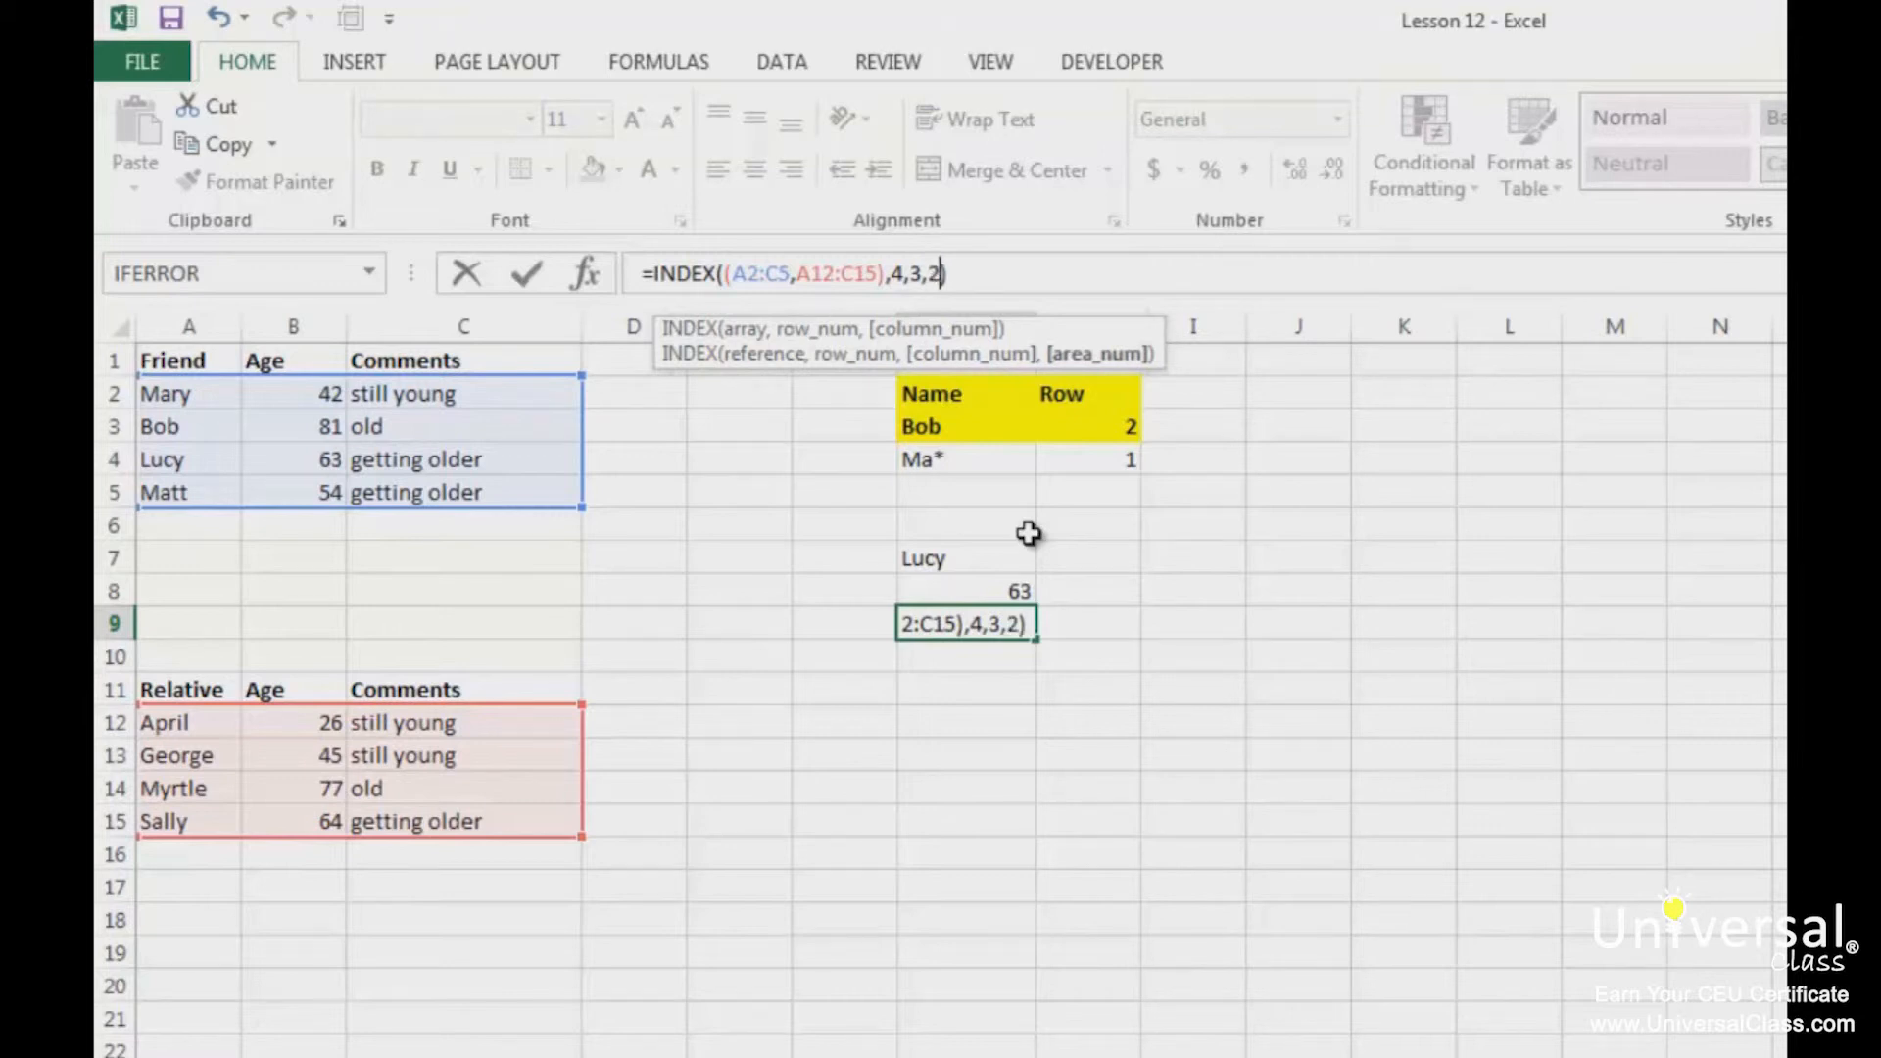
key("Return")
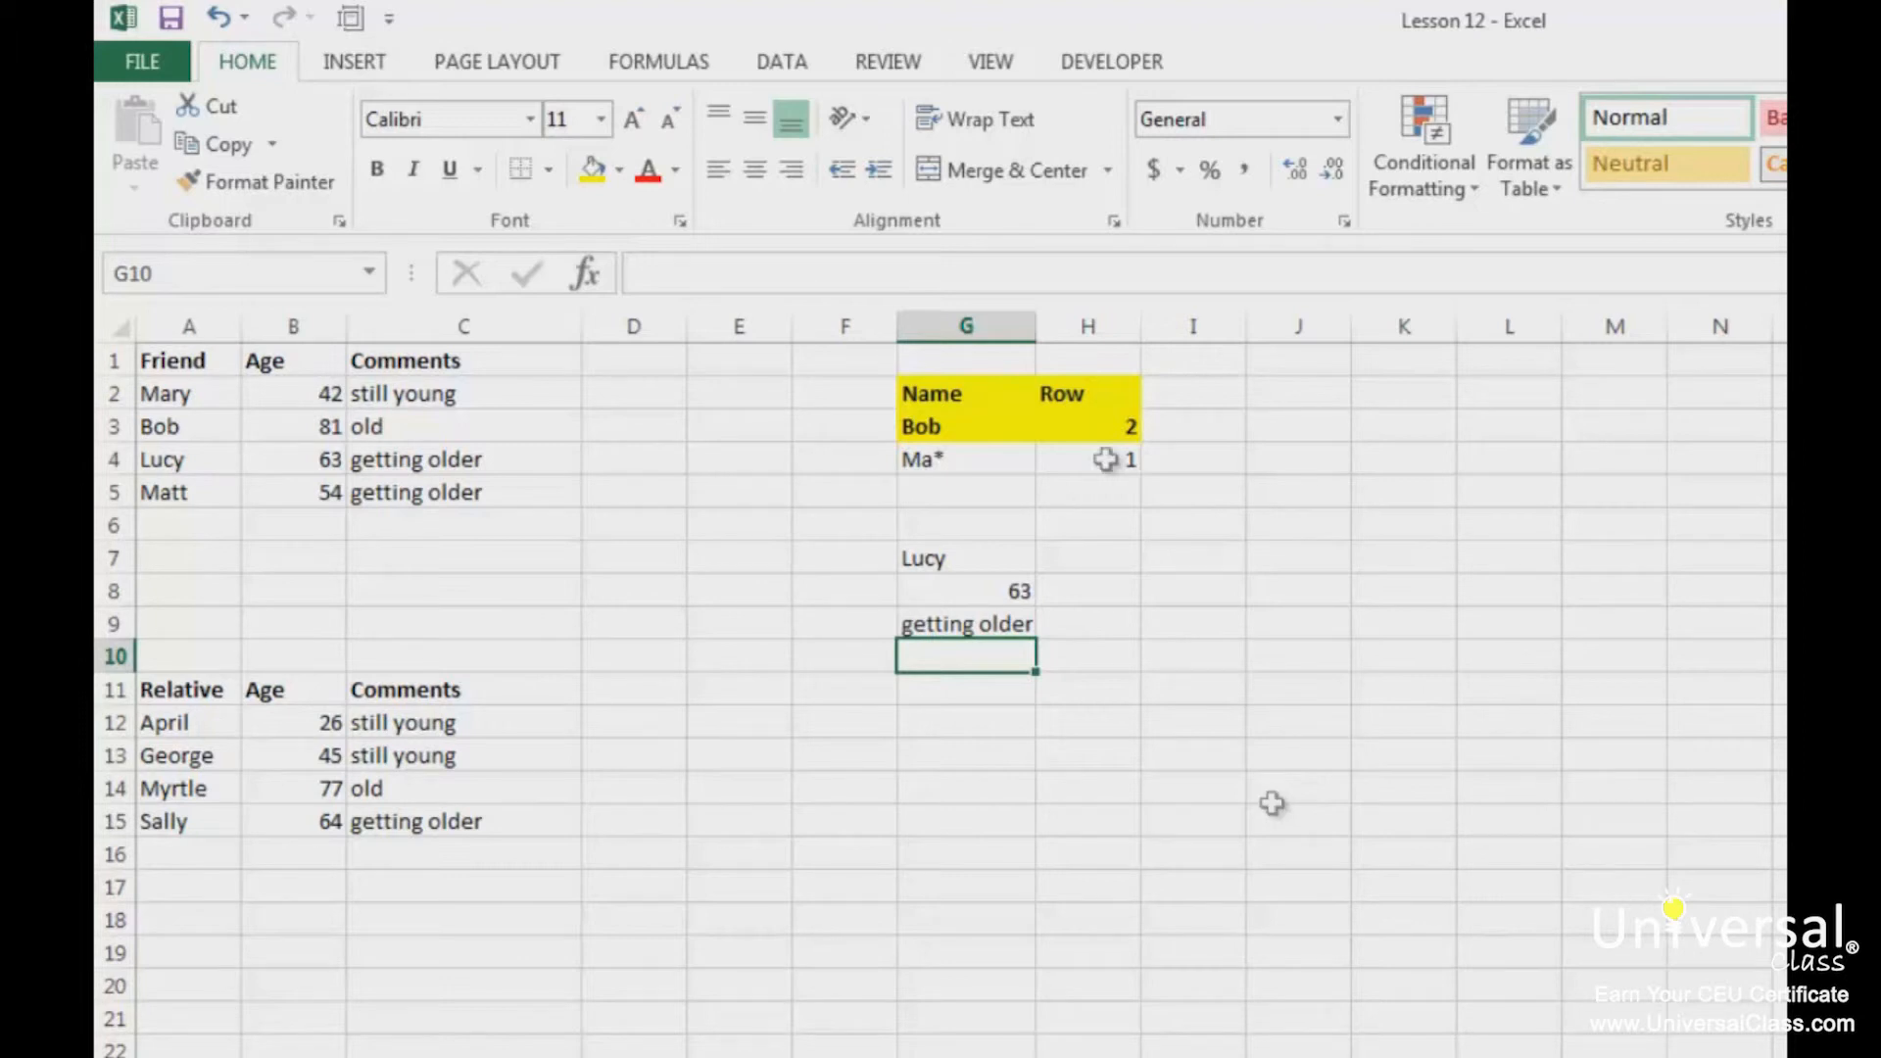
Step: Copy the INDEX formula text from G7 into H7 with its cell references unchanged
left_click(1190, 428)
left_click(979, 559)
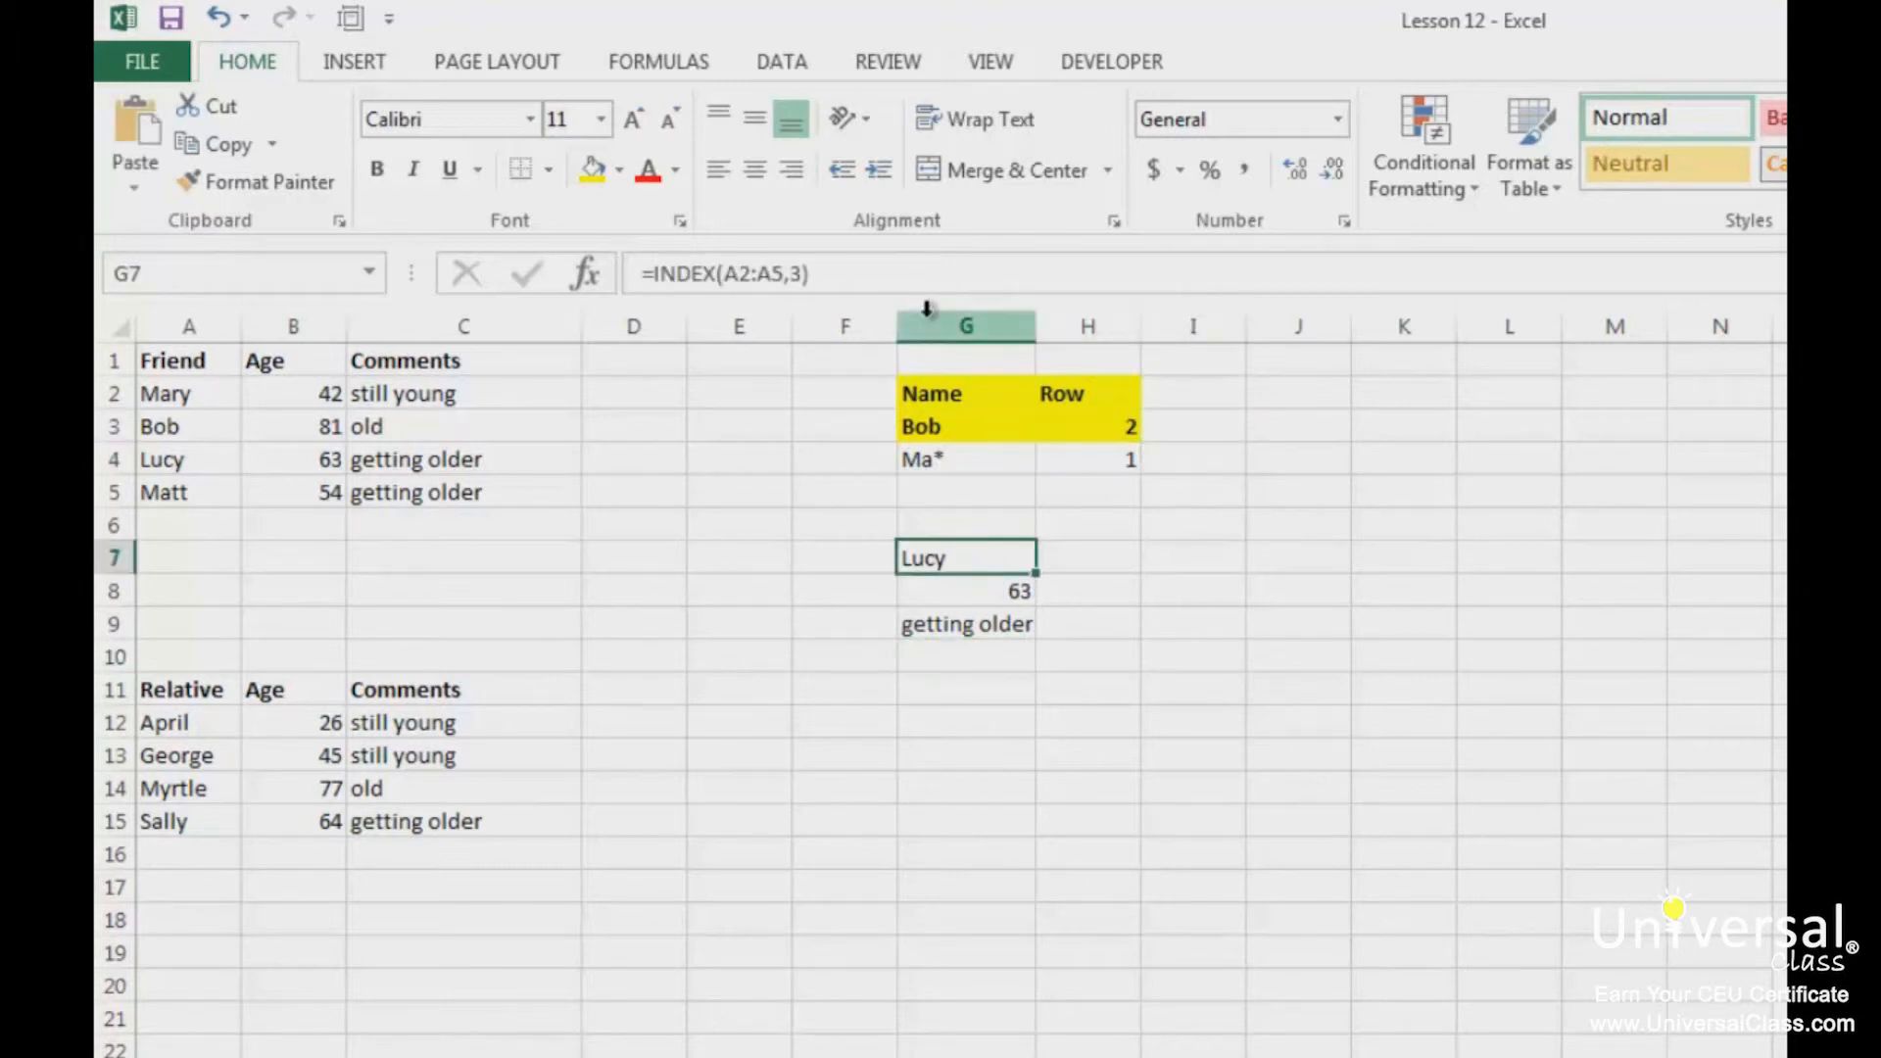
left_click(888, 281)
key("ctrl+c")
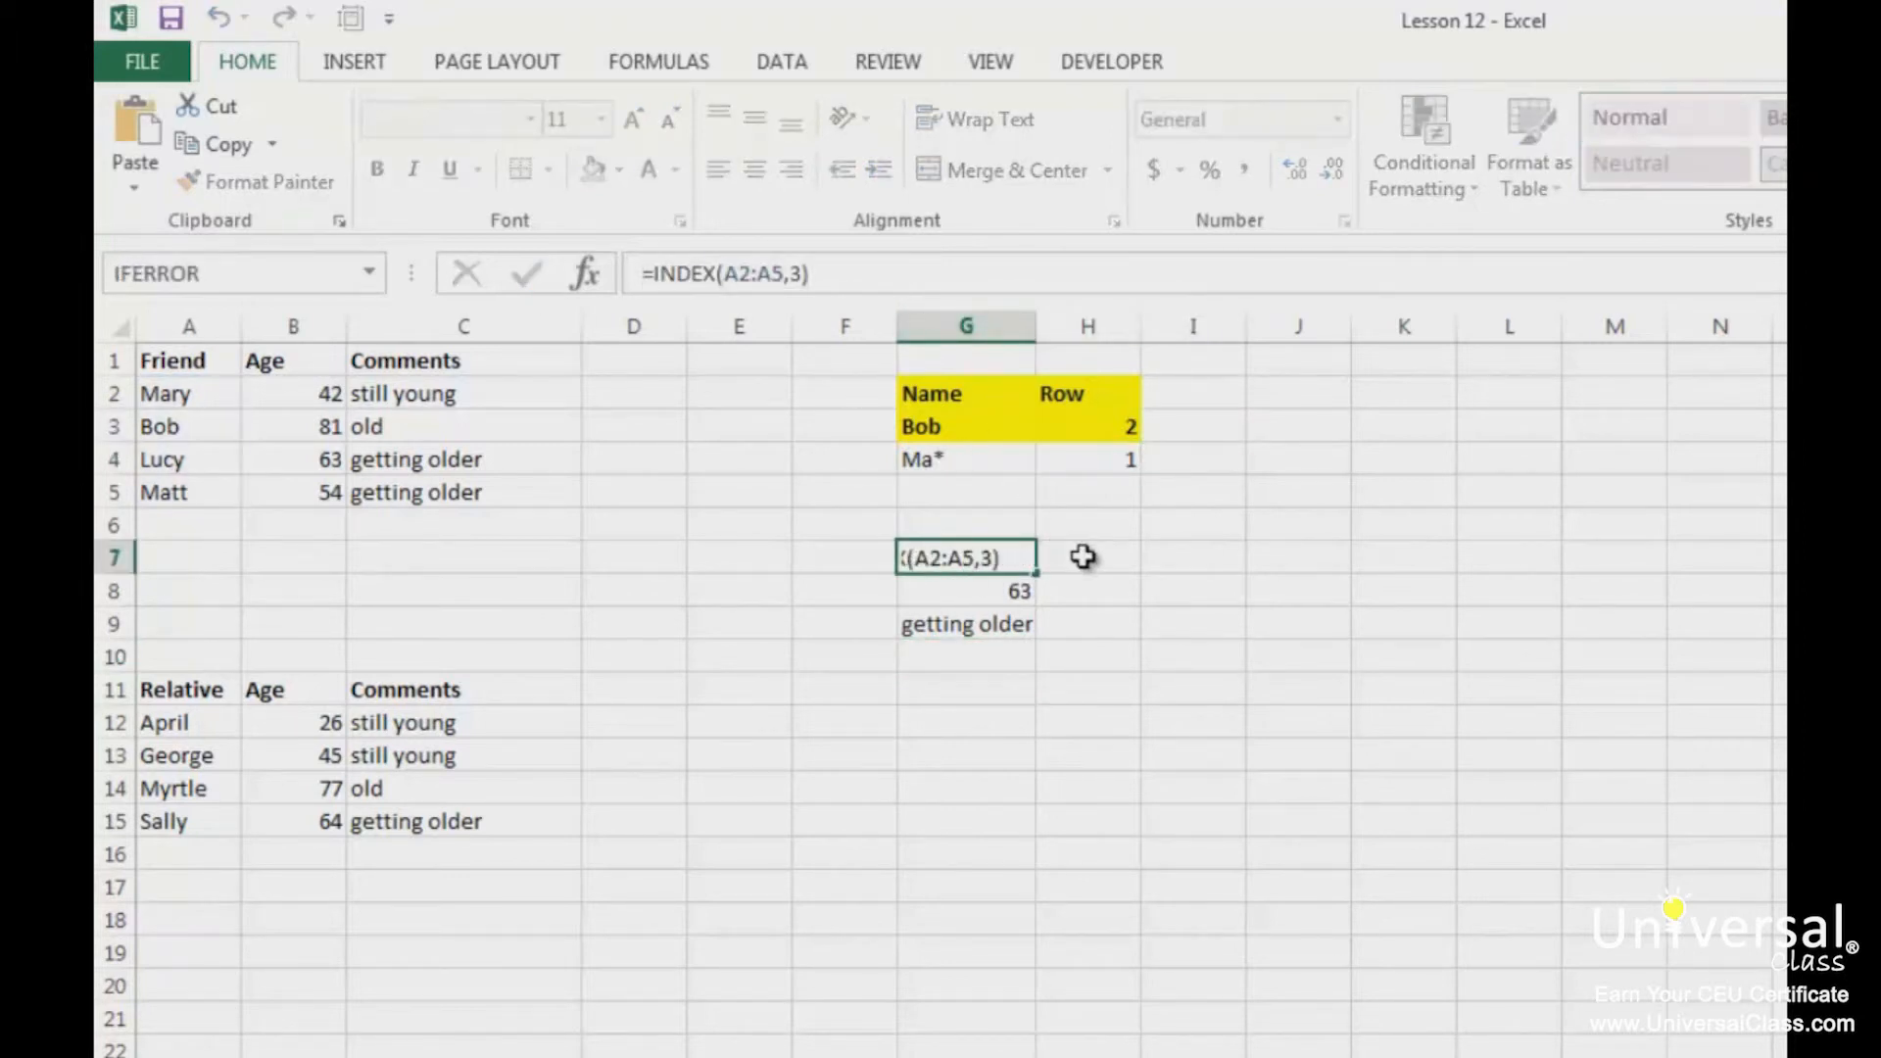
left_click(1085, 557)
left_click(810, 277)
key("ctrl+v")
Step: Set the row number in H7's INDEX formula to 6, beyond the end of the A2:A5 list
double_click(796, 275)
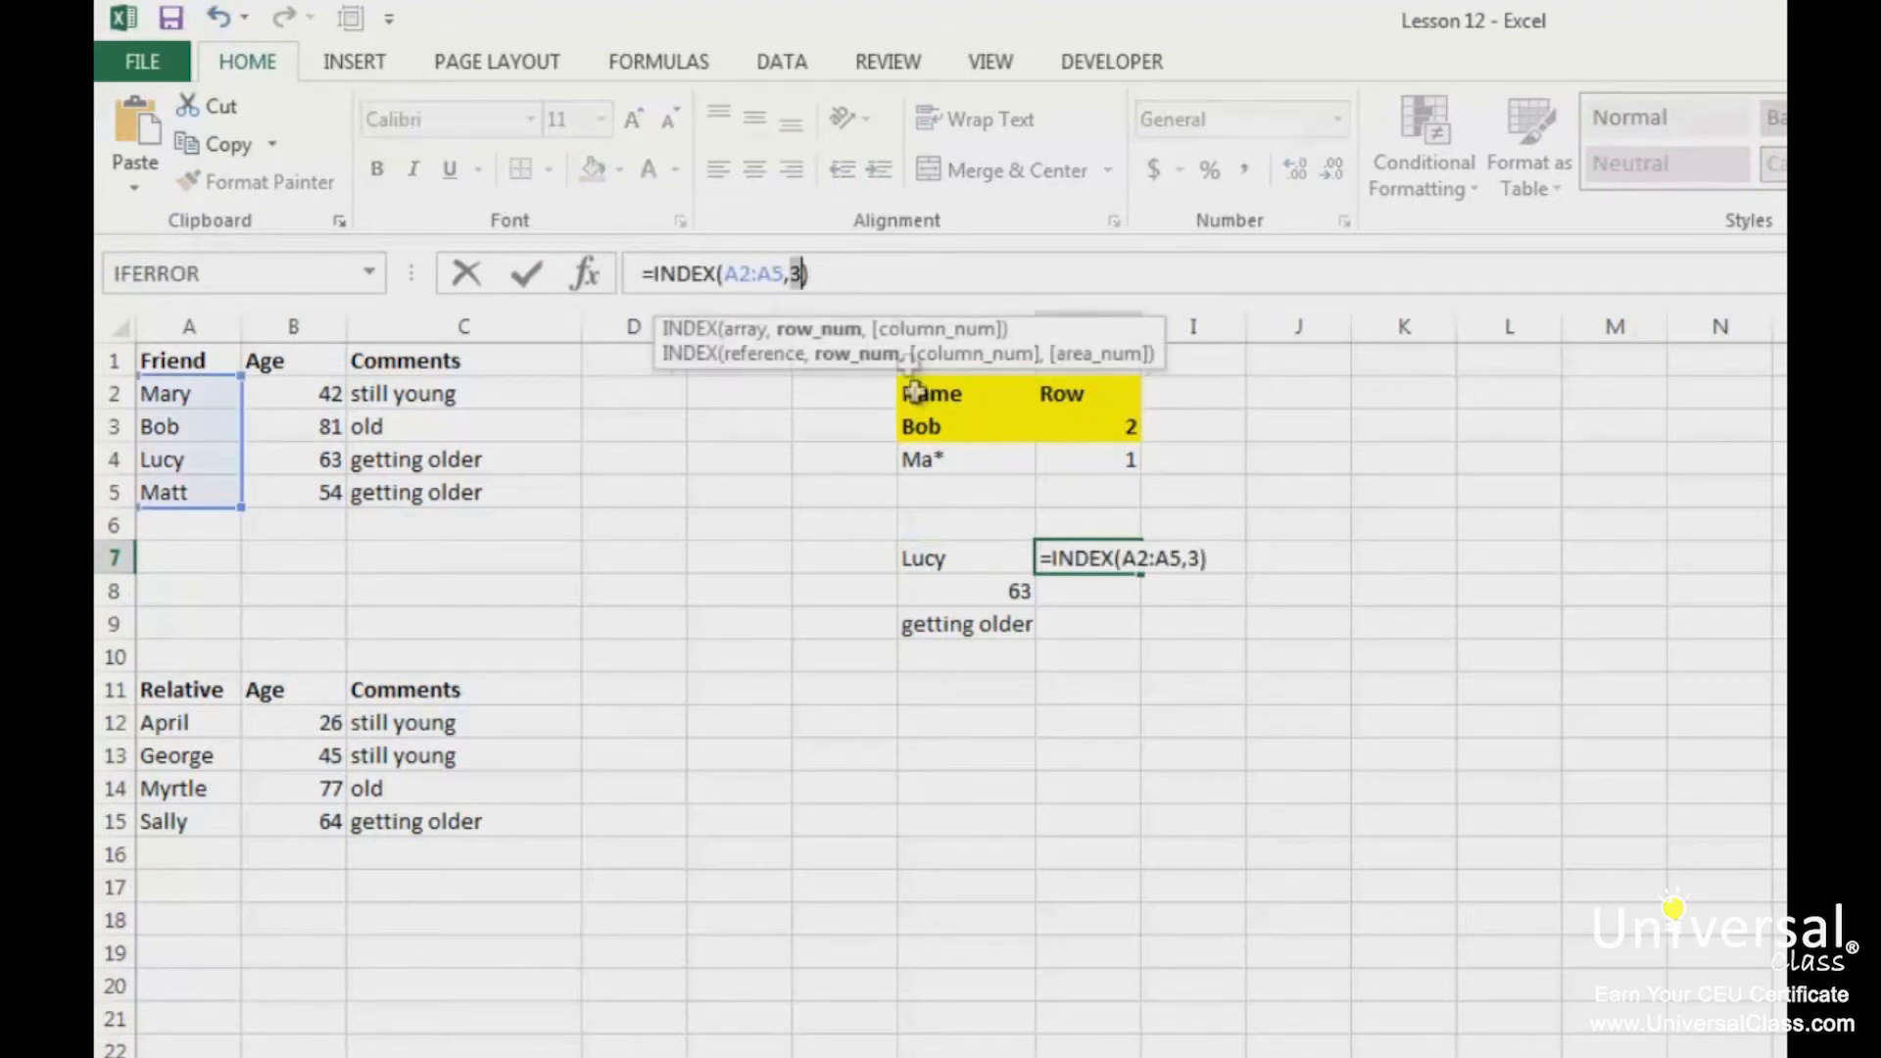
type("8")
key("Return")
Step: Wrap the INDEX formula in H7 in IF and ISREF so that ISREF(INDEX(A2:A5,6)) becomes the logical test
left_click(1105, 560)
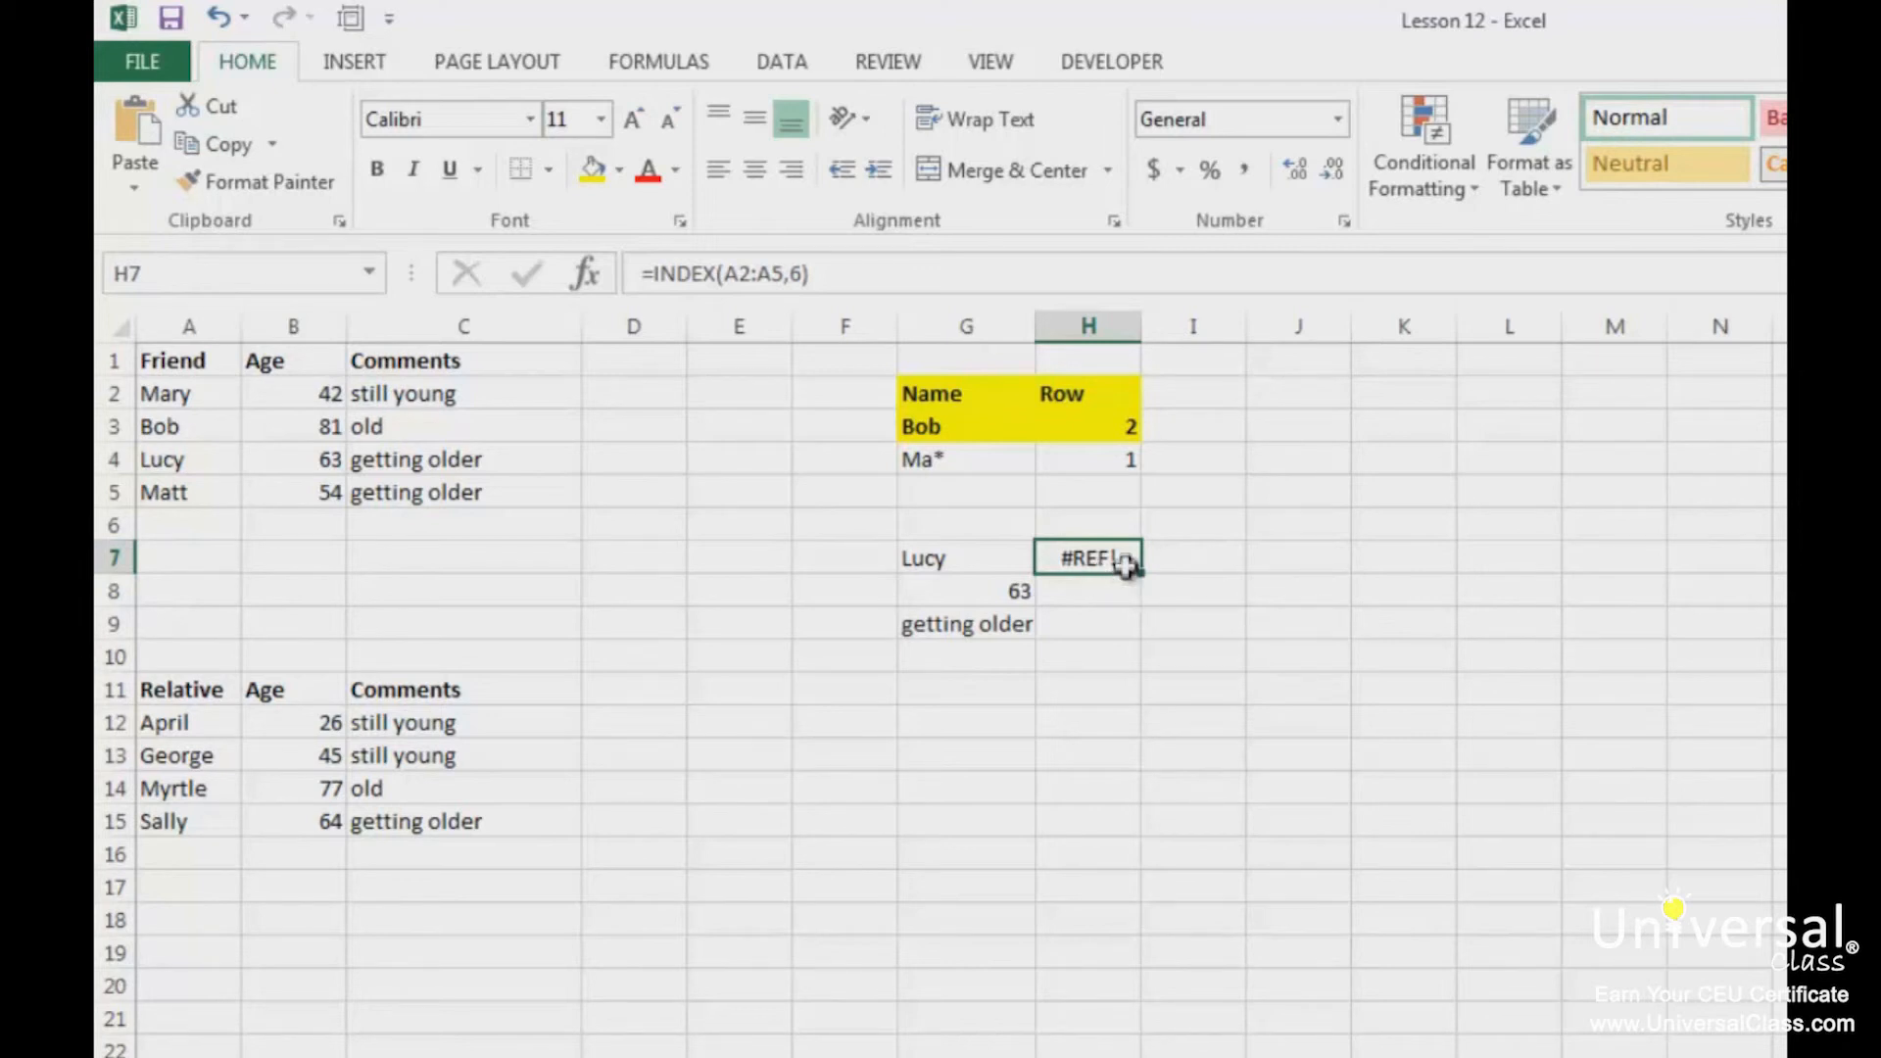
left_click(653, 275)
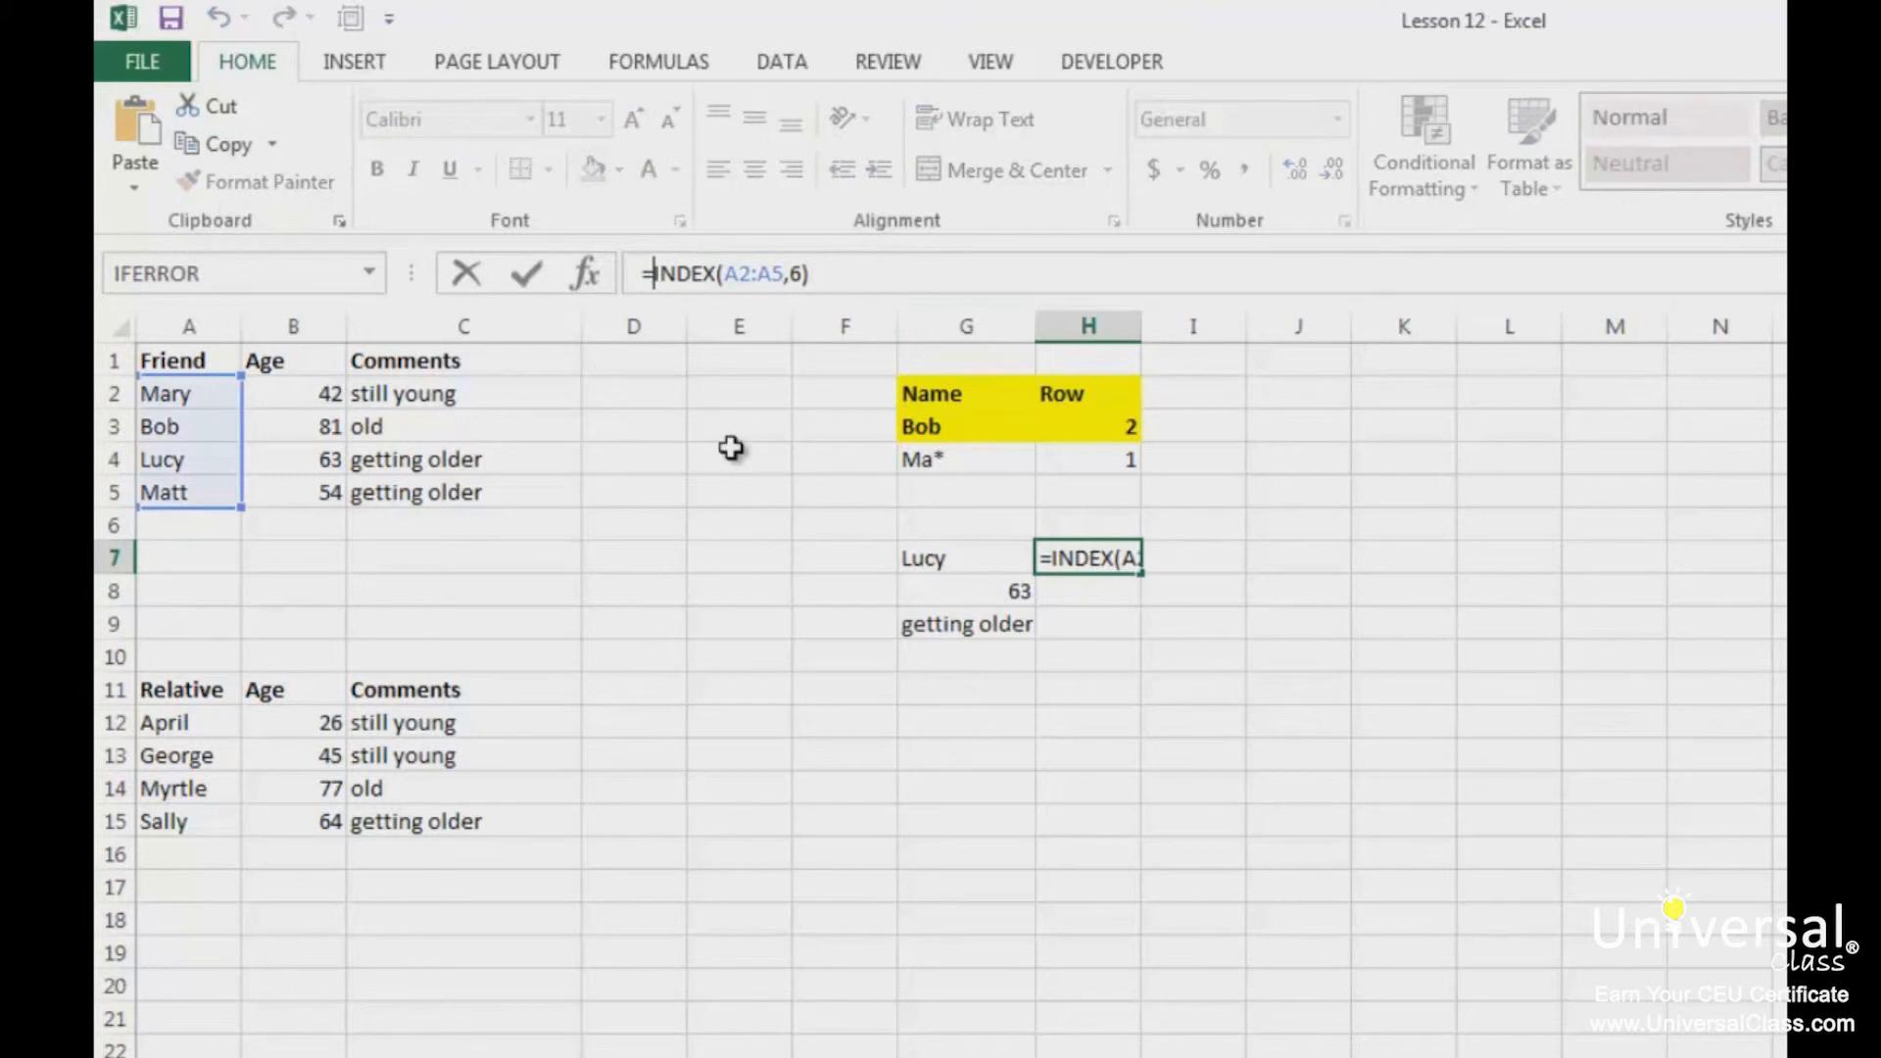
type("if(")
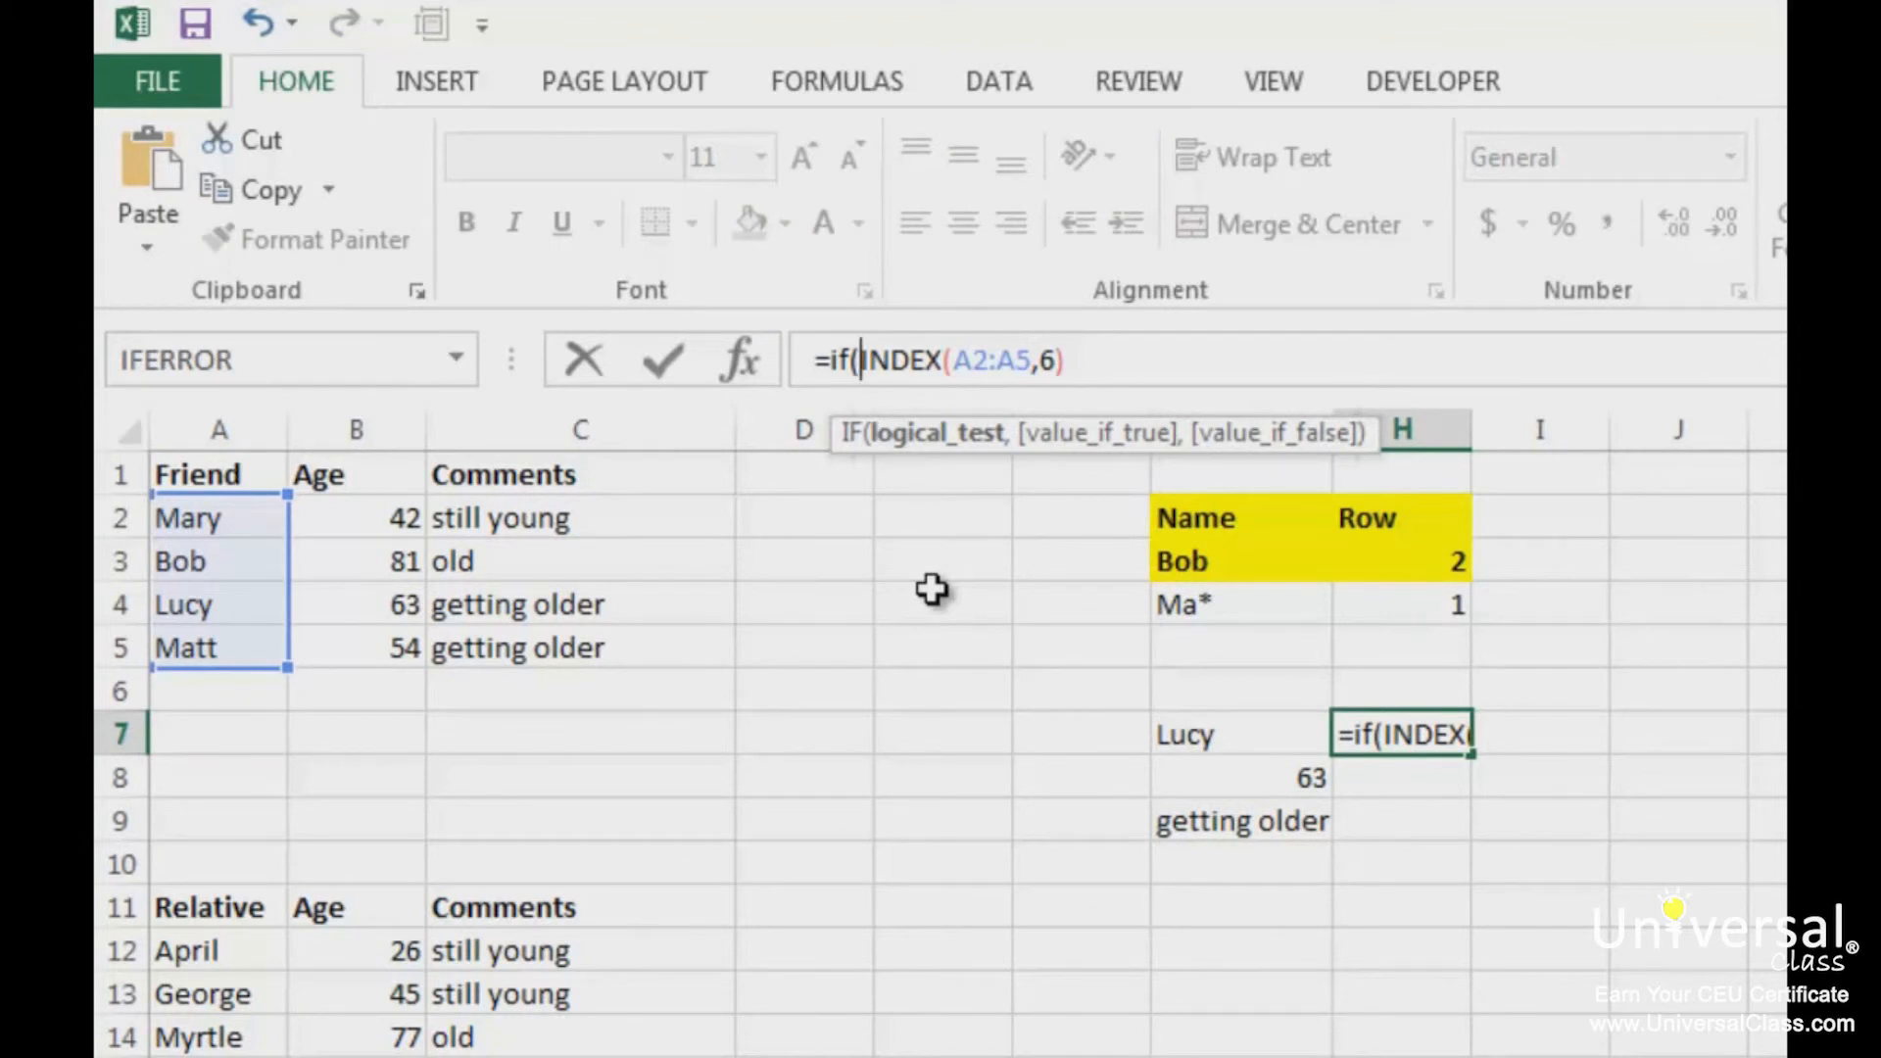
type("isref(")
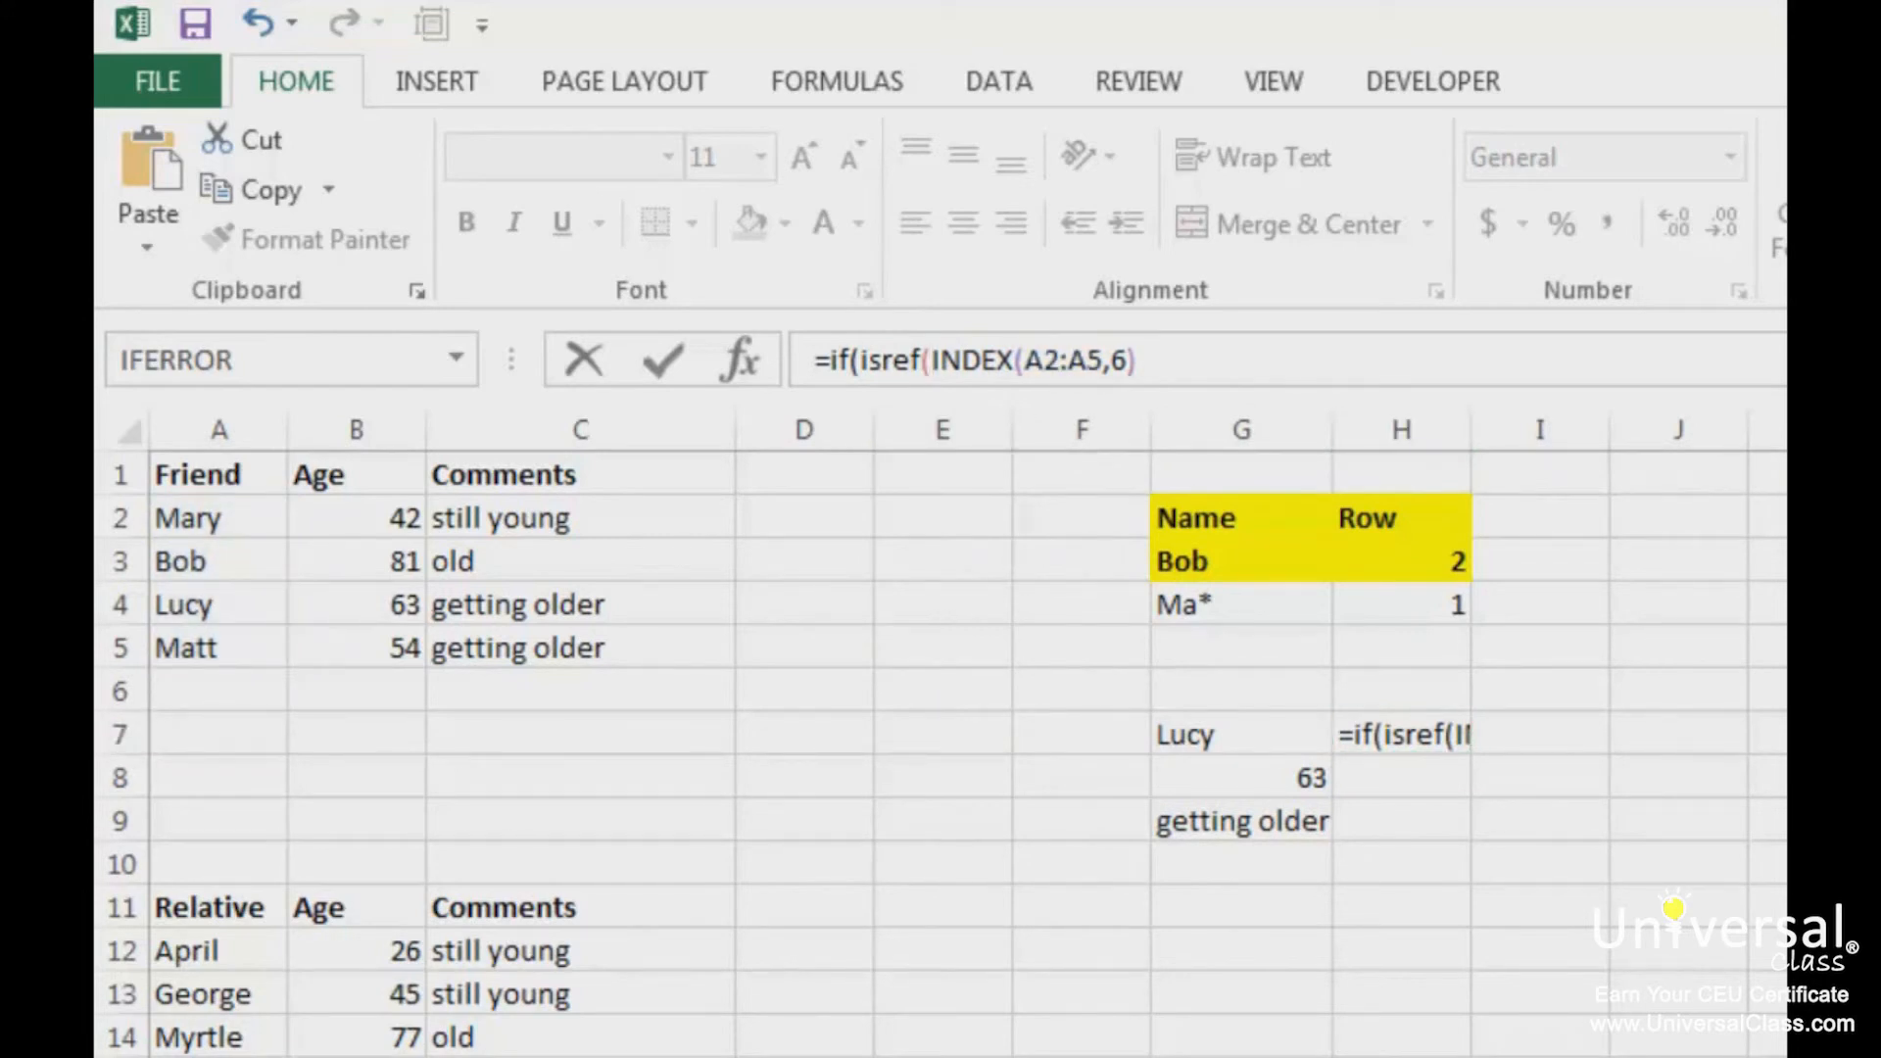
left_click(1194, 364)
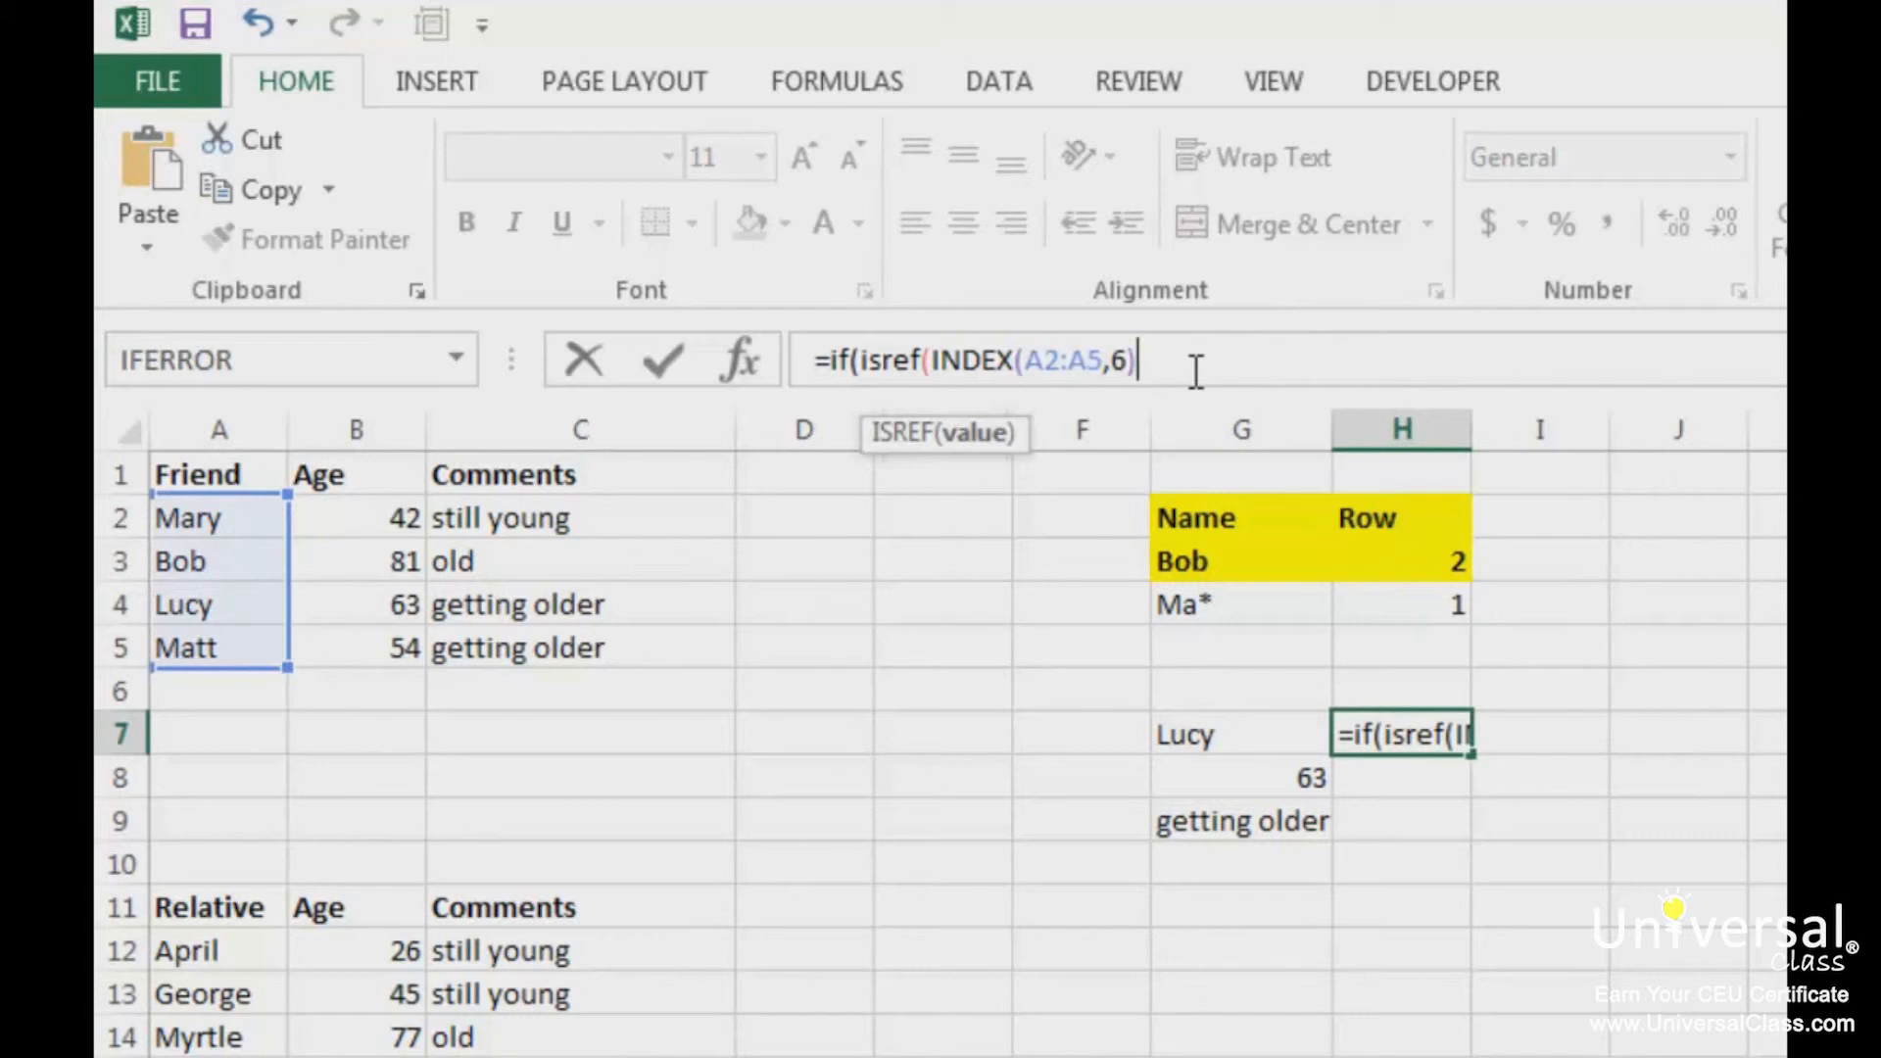
type(")")
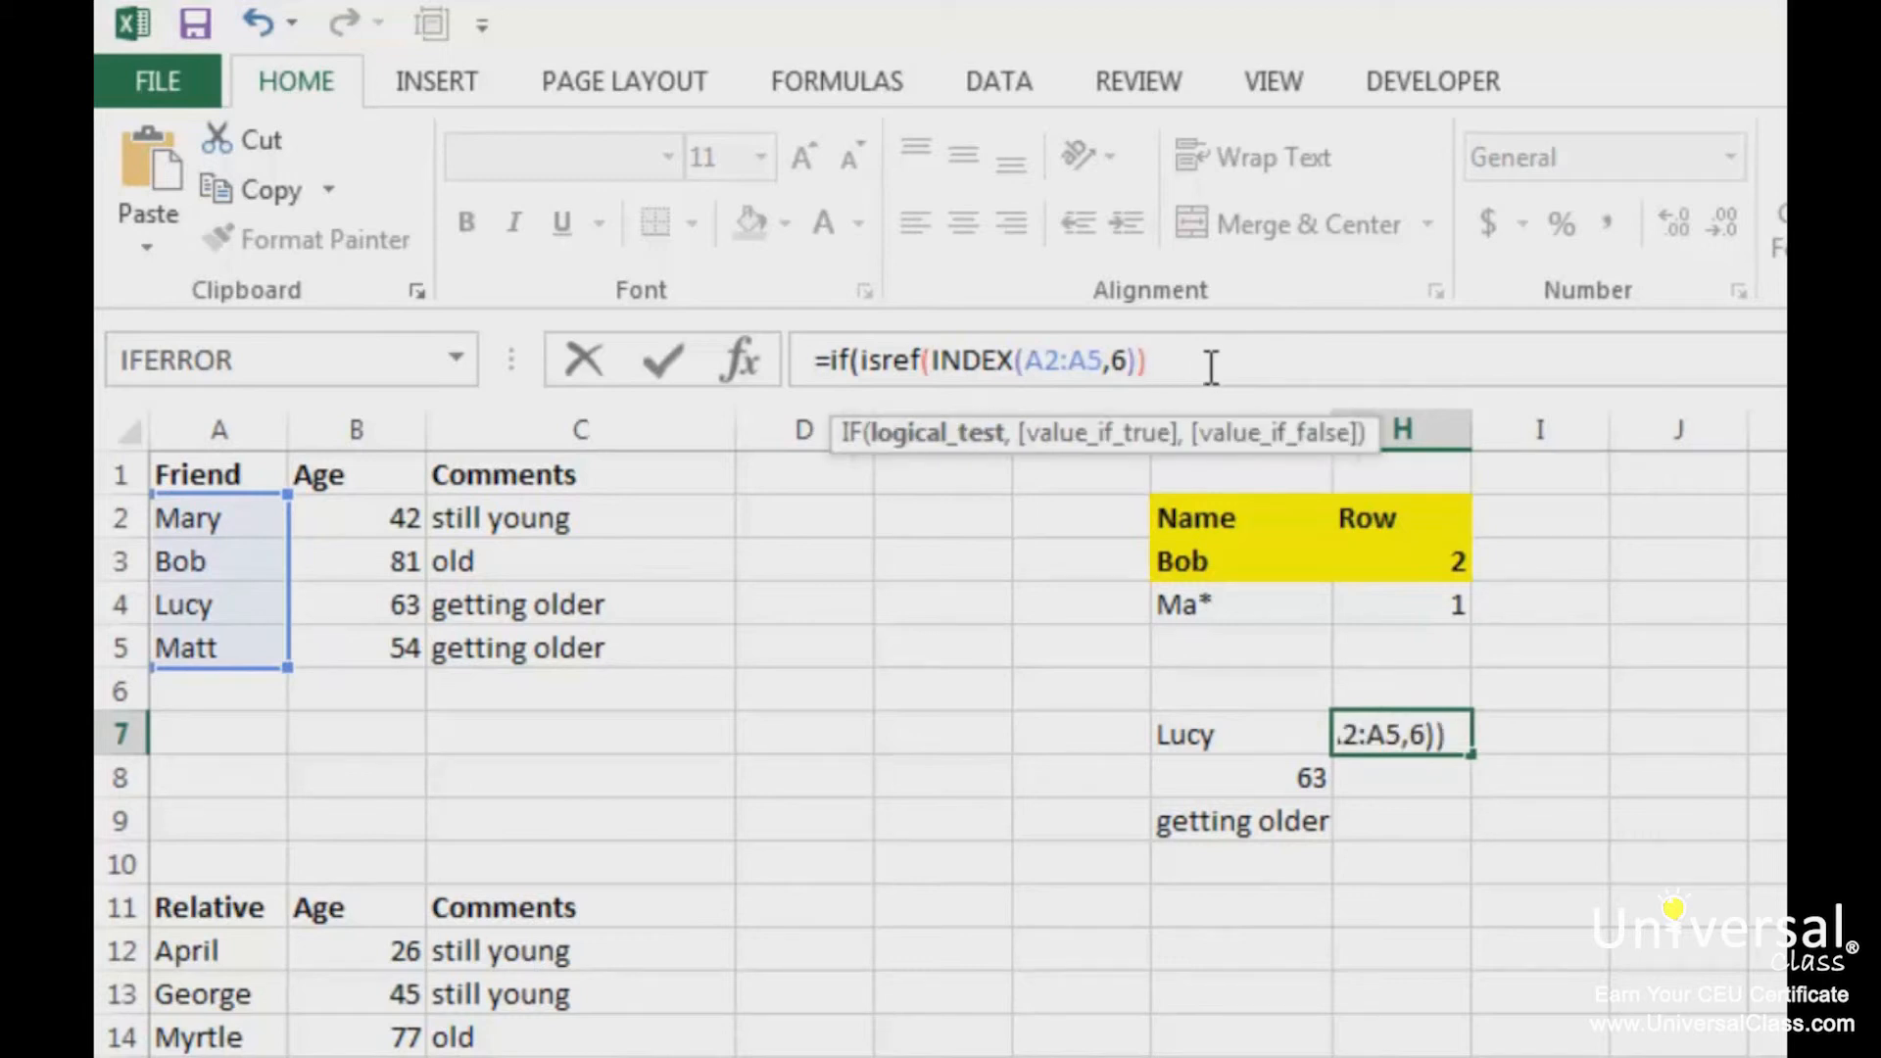
Step: Complete H7's IF formula with a copy of the ISREF(INDEX(A2:A5,6)) test as the true value and "out of range" as the false value
left_click_drag(867, 361, 1215, 354)
left_click(1240, 353)
type(",")
key("ctrl+v")
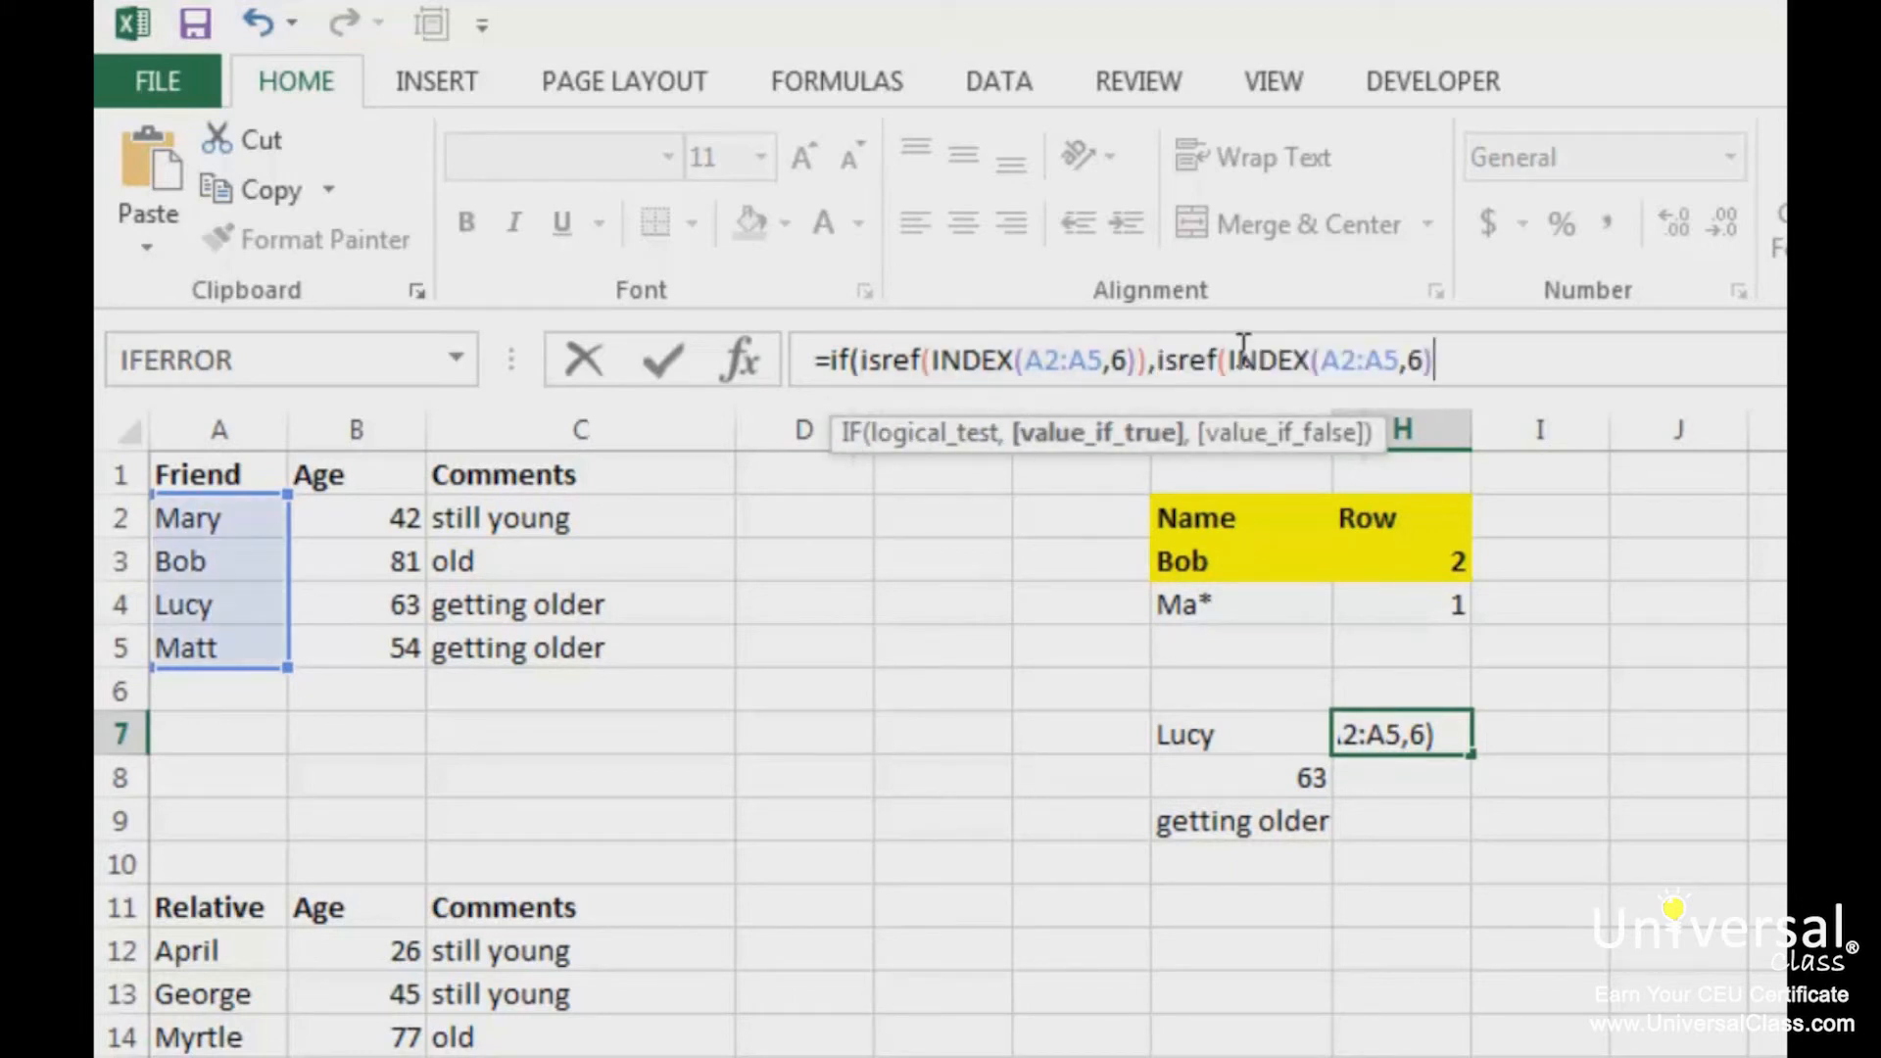
type("),\"out of range\")")
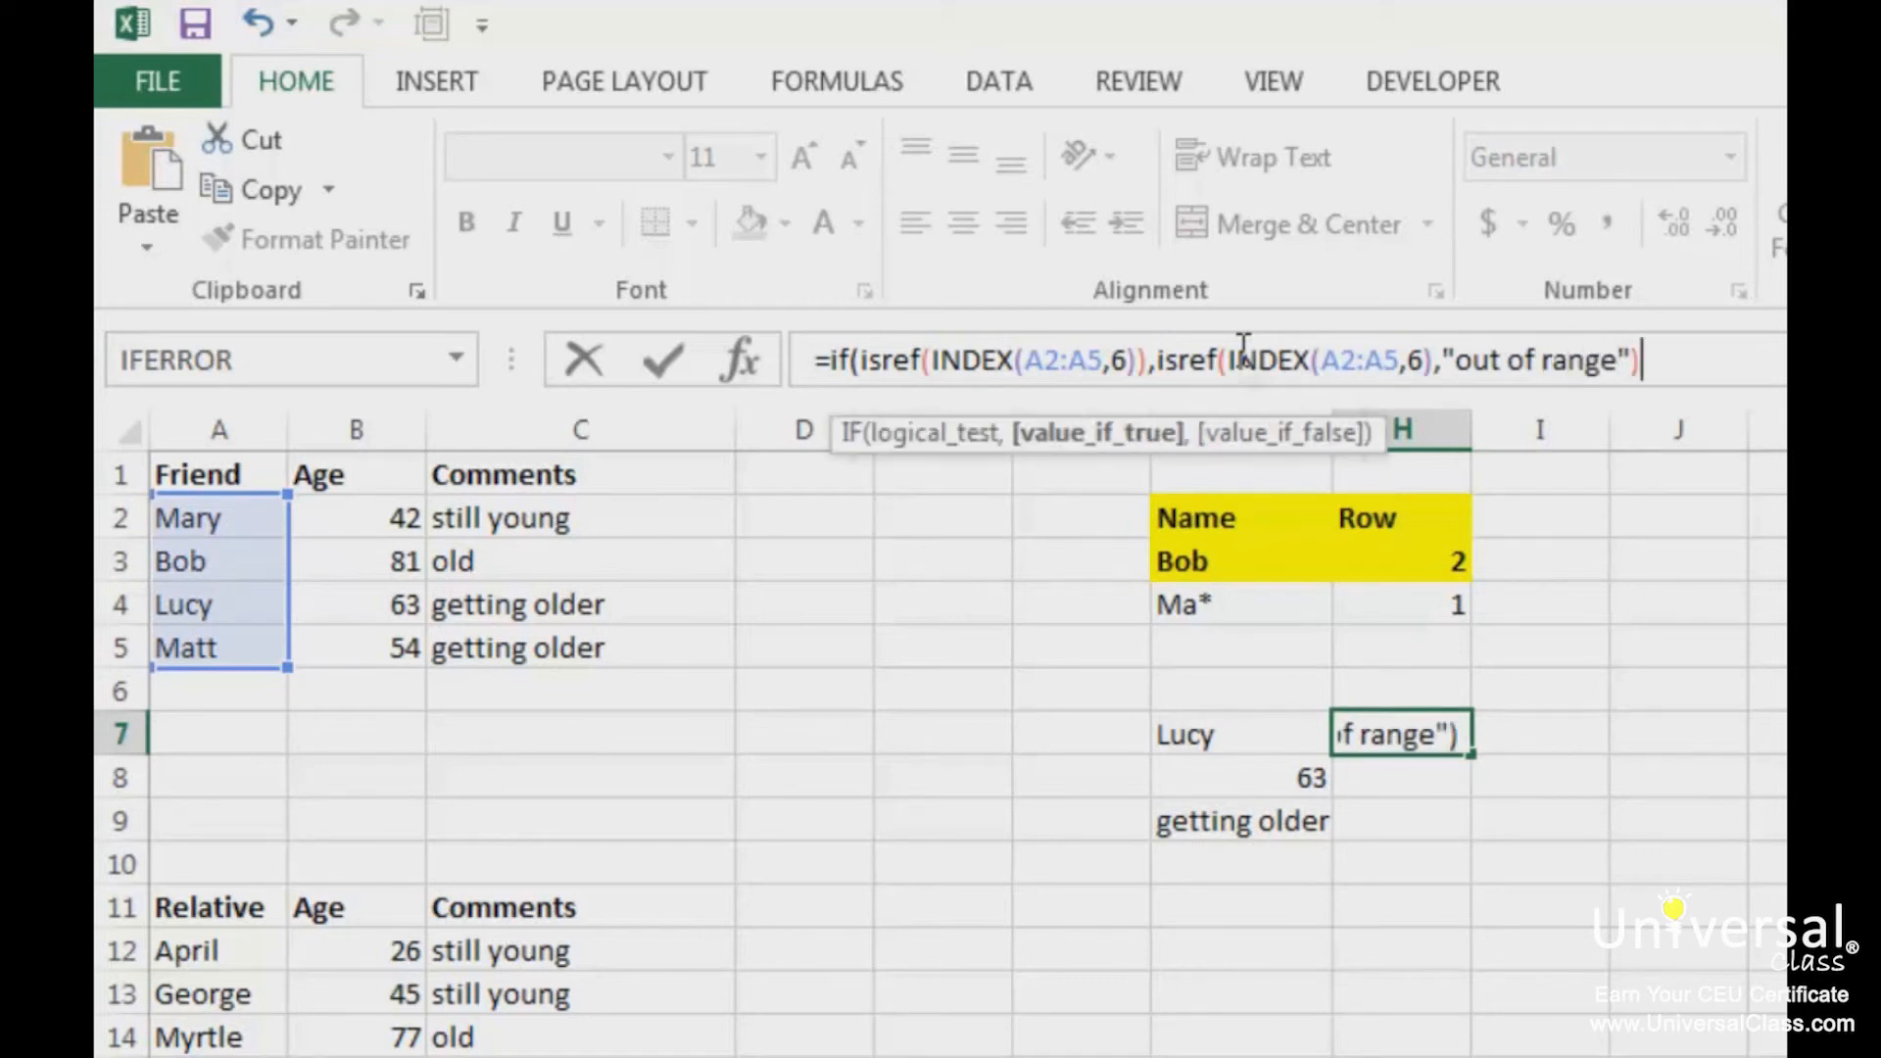
key("Return")
key("Return")
left_click(1435, 359)
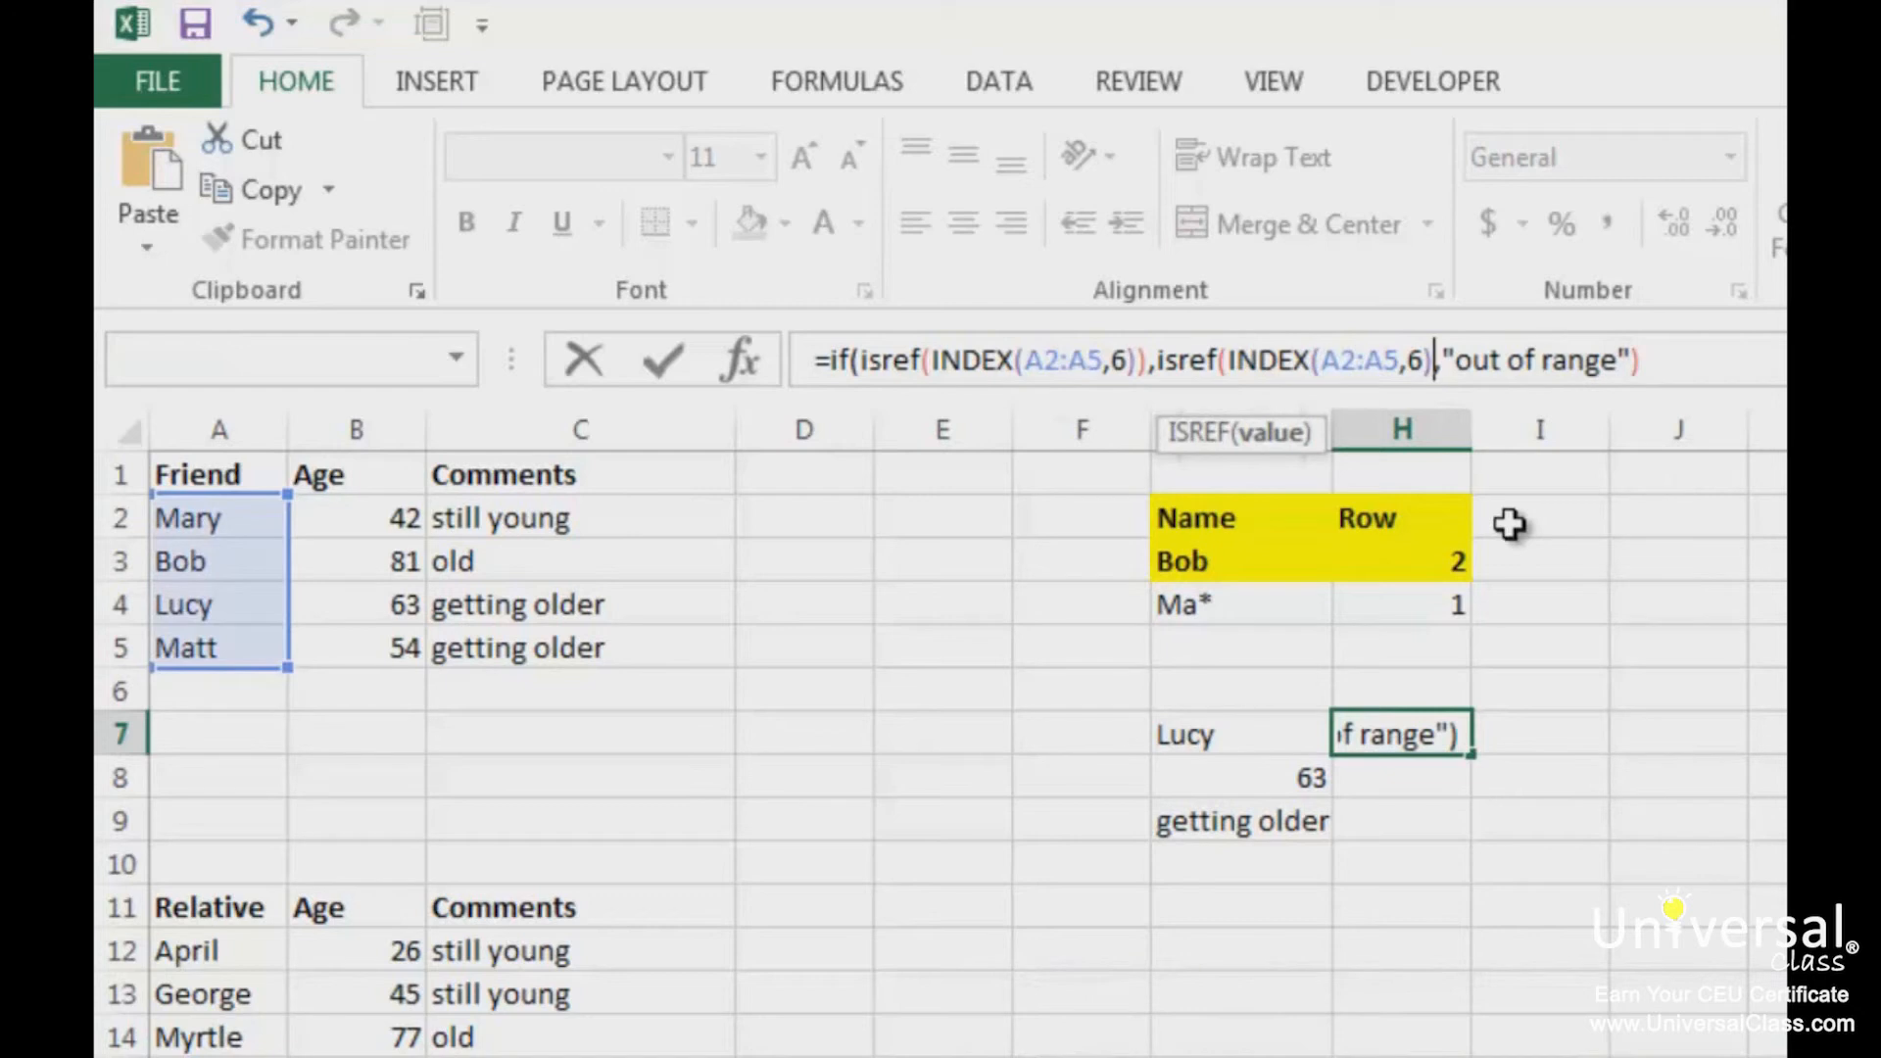
type(")")
key("Return")
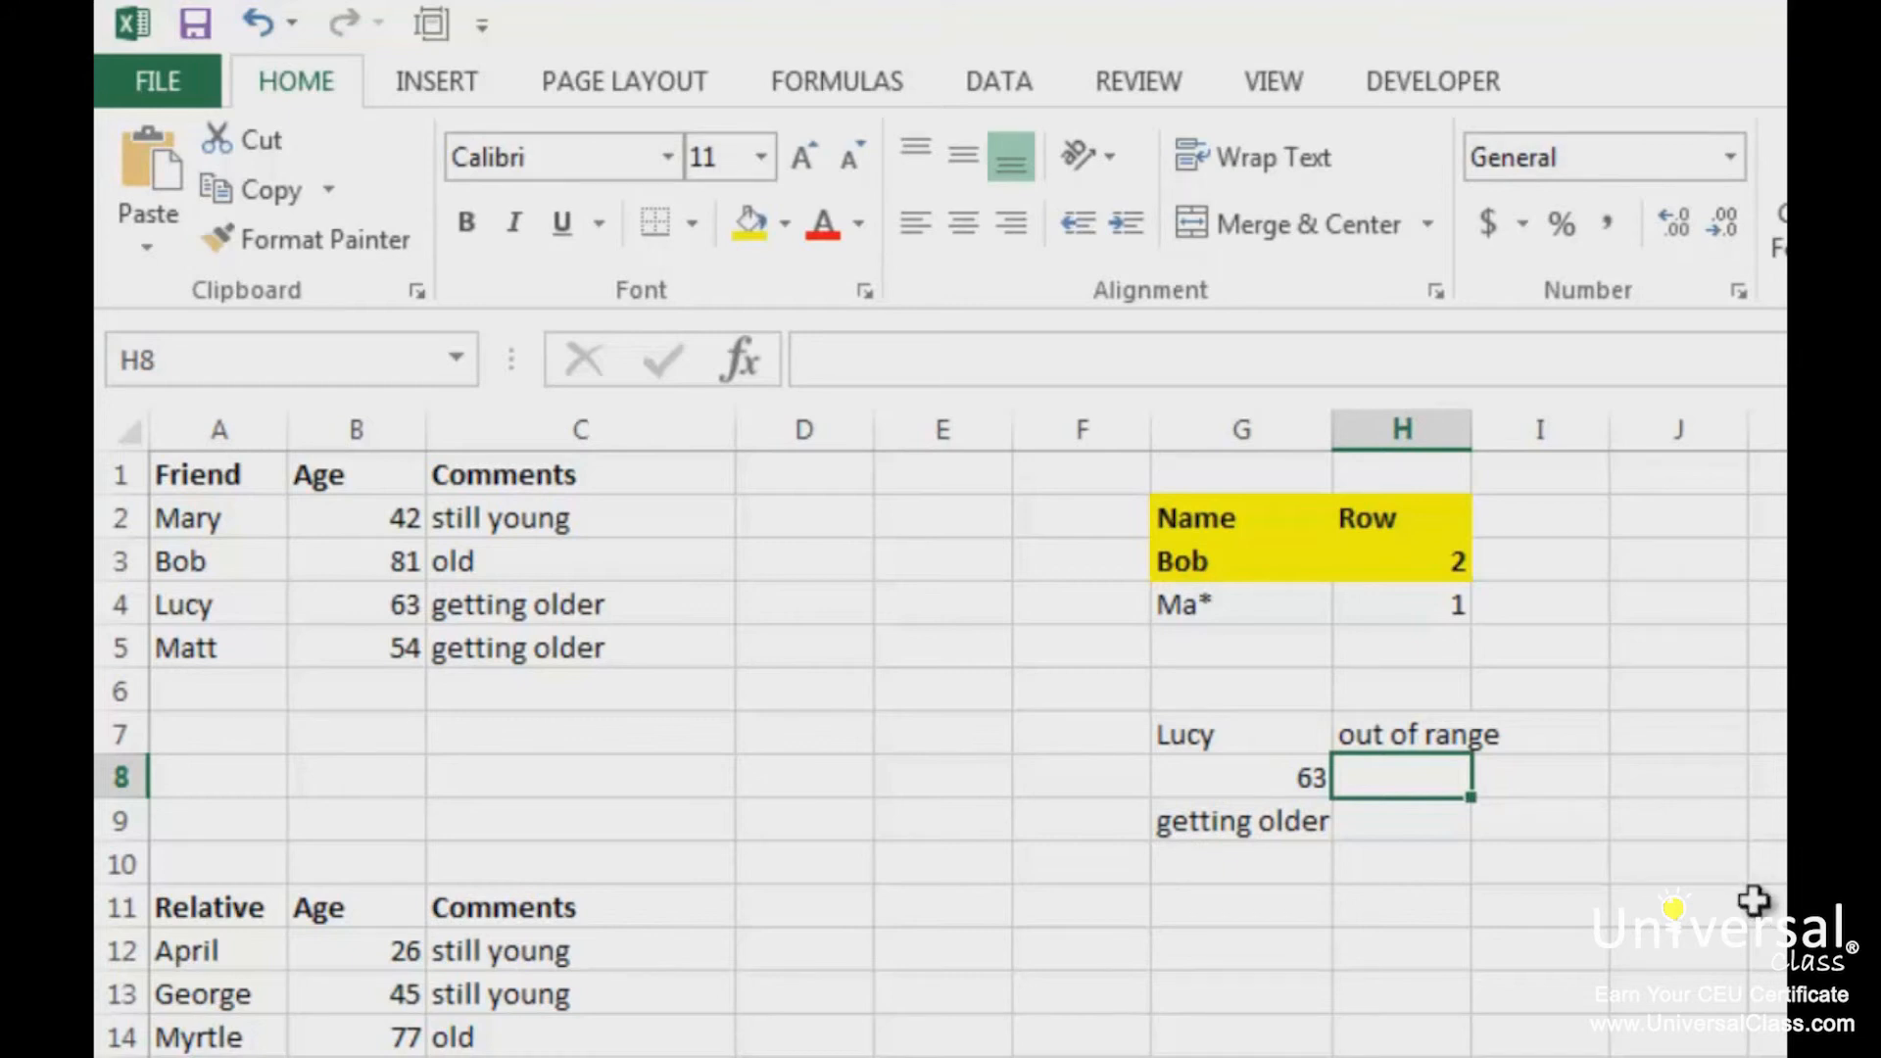
Step: Look up the ISREF function's description and arguments among the Information functions, leaving H8 empty
left_click(826, 86)
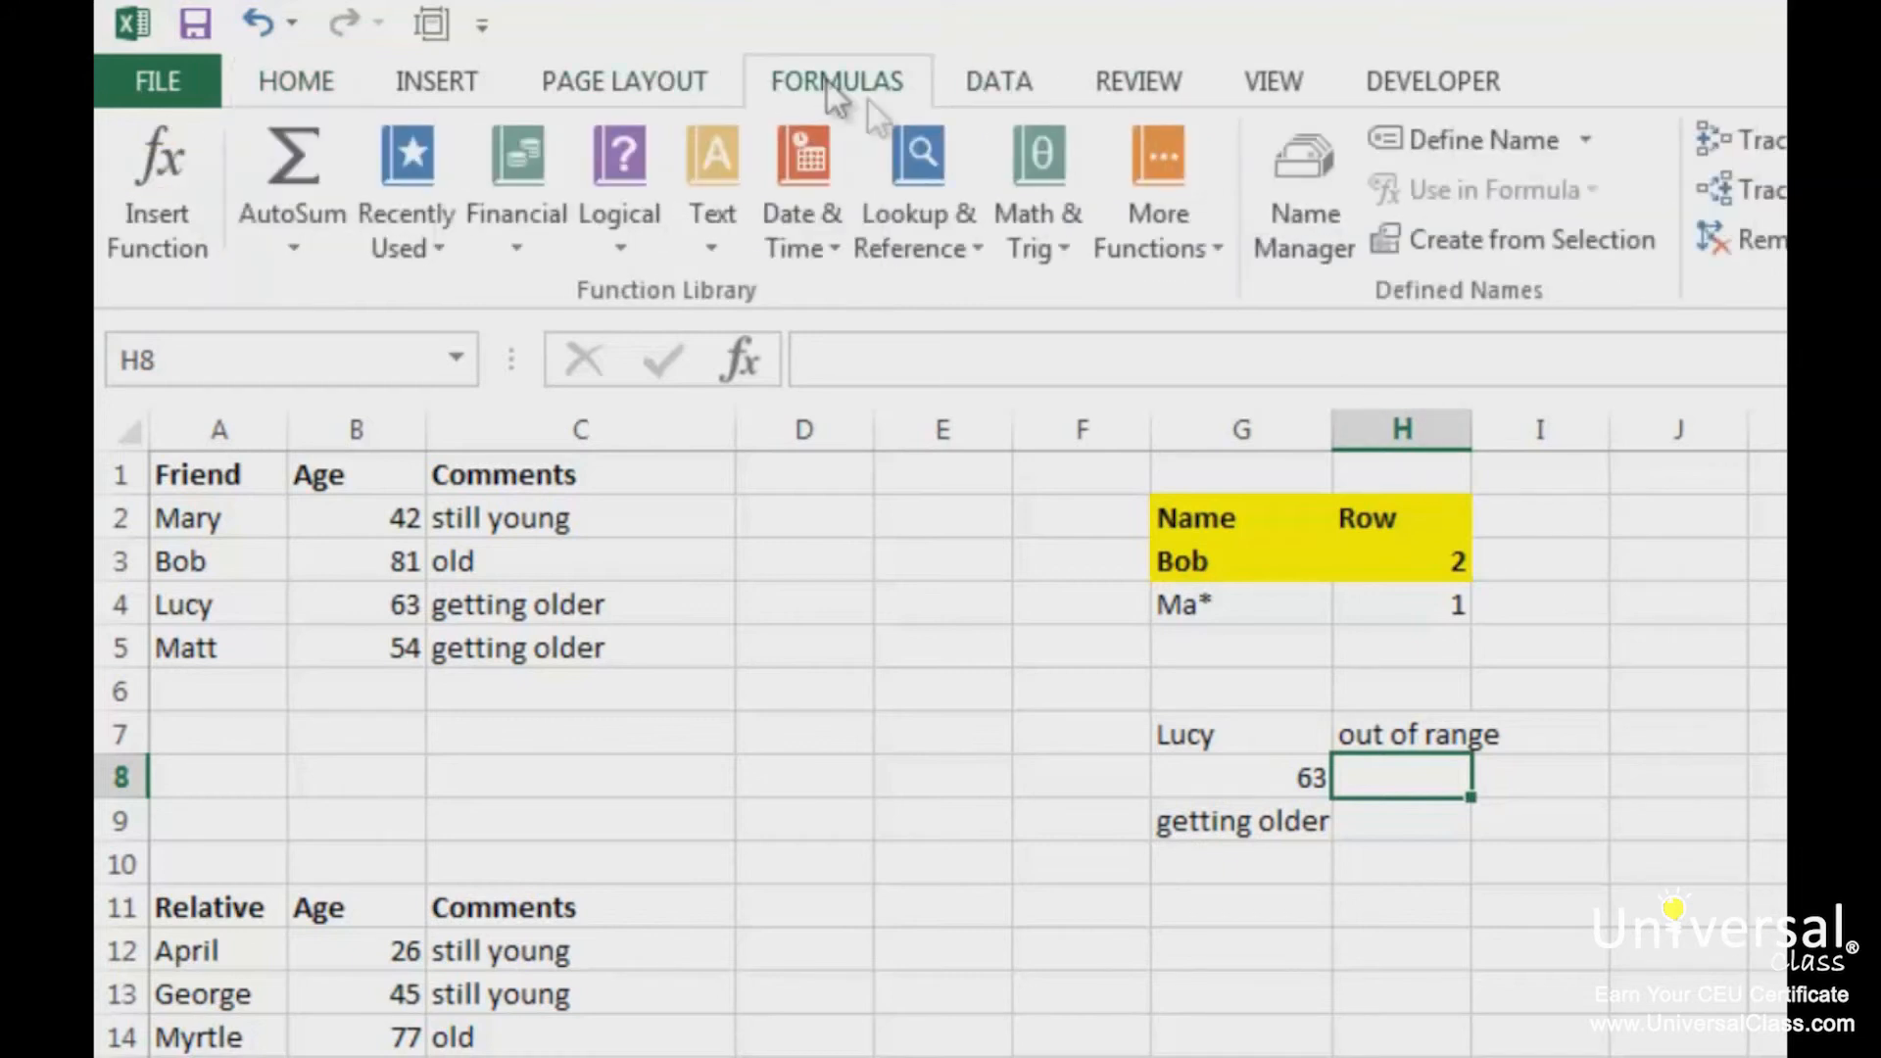
left_click(1197, 245)
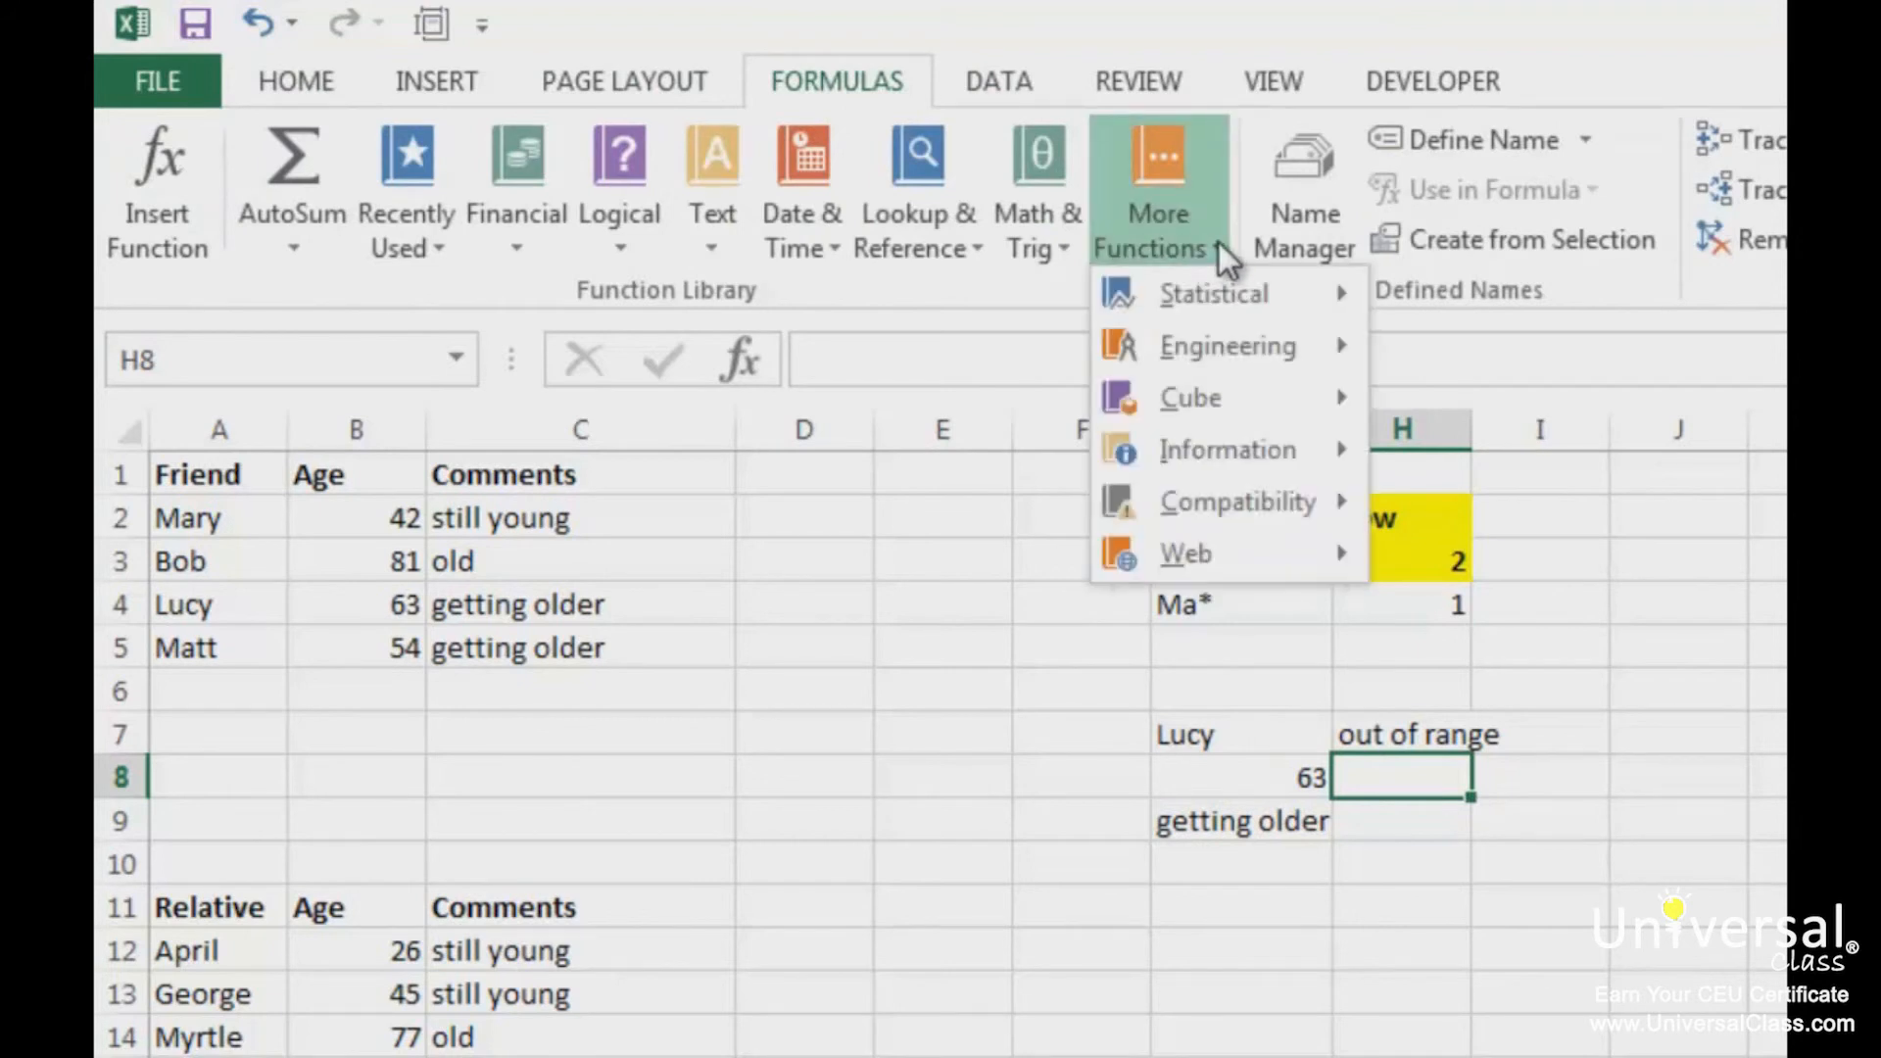
mouse_move(1266, 468)
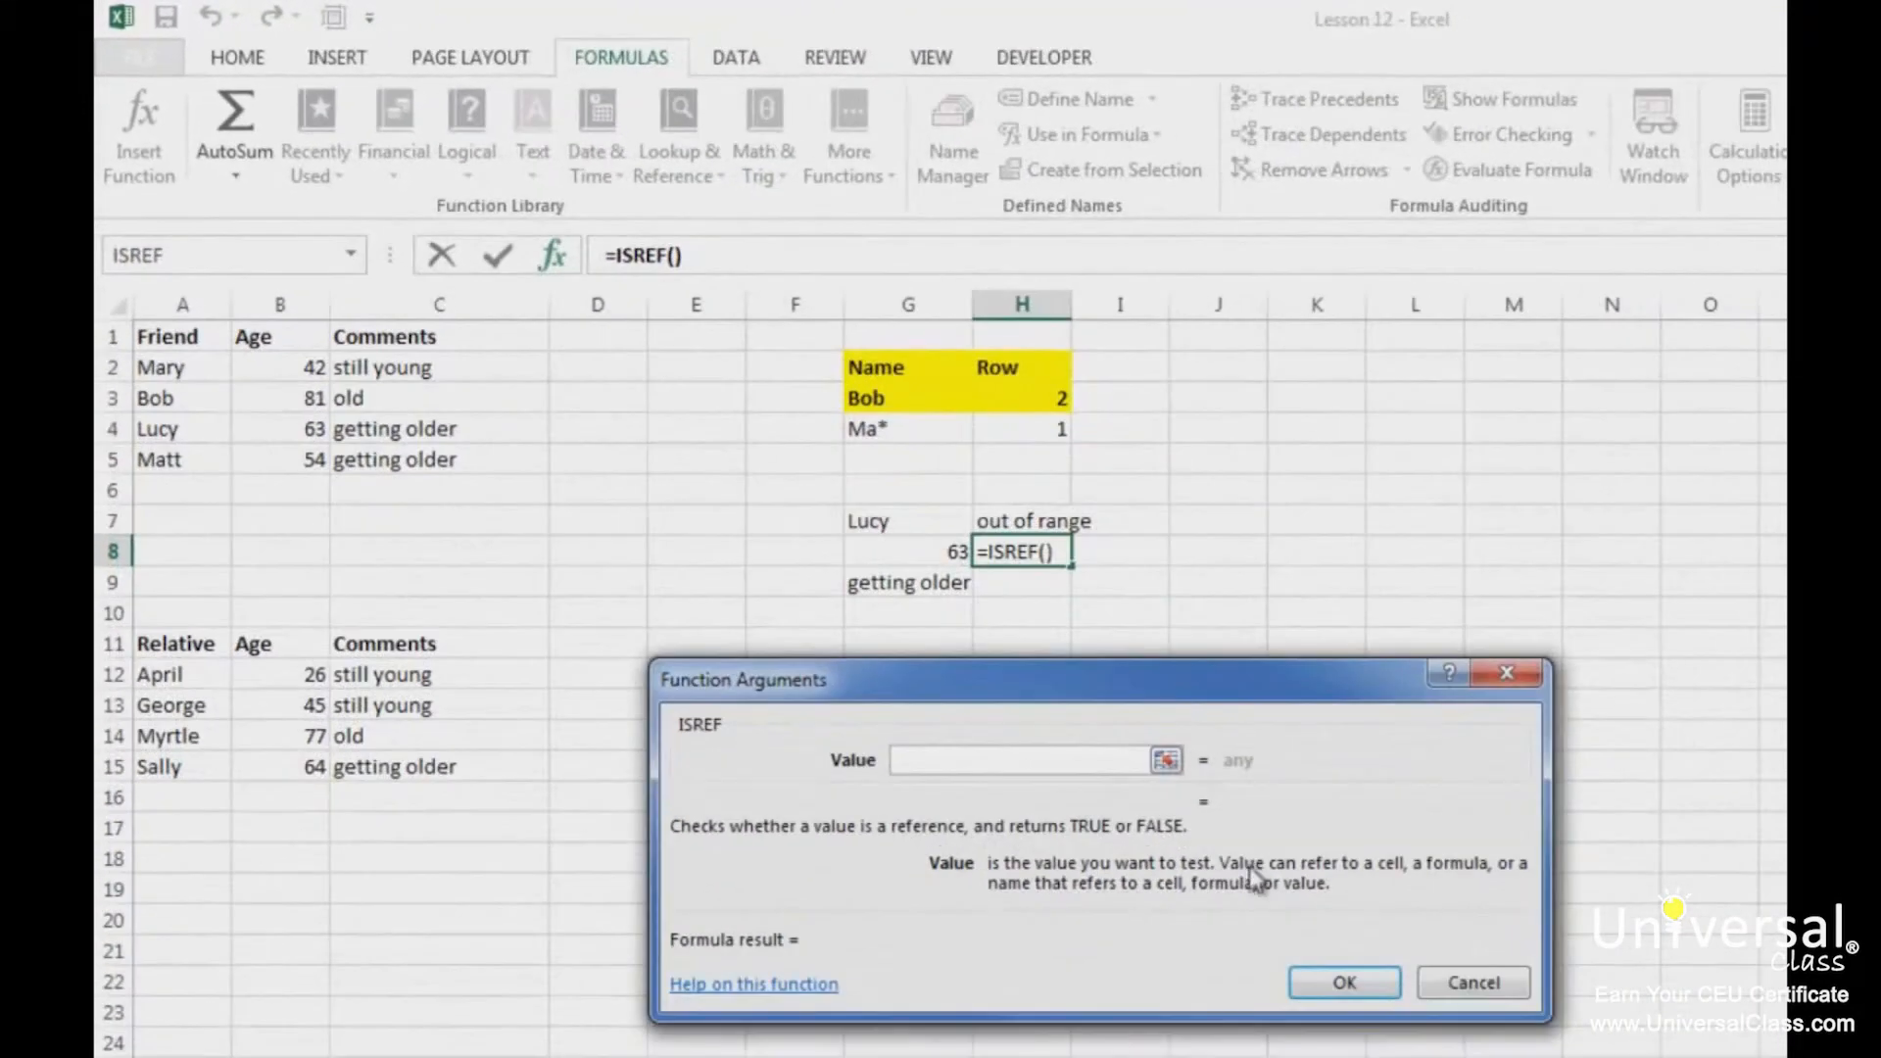
left_click(1500, 993)
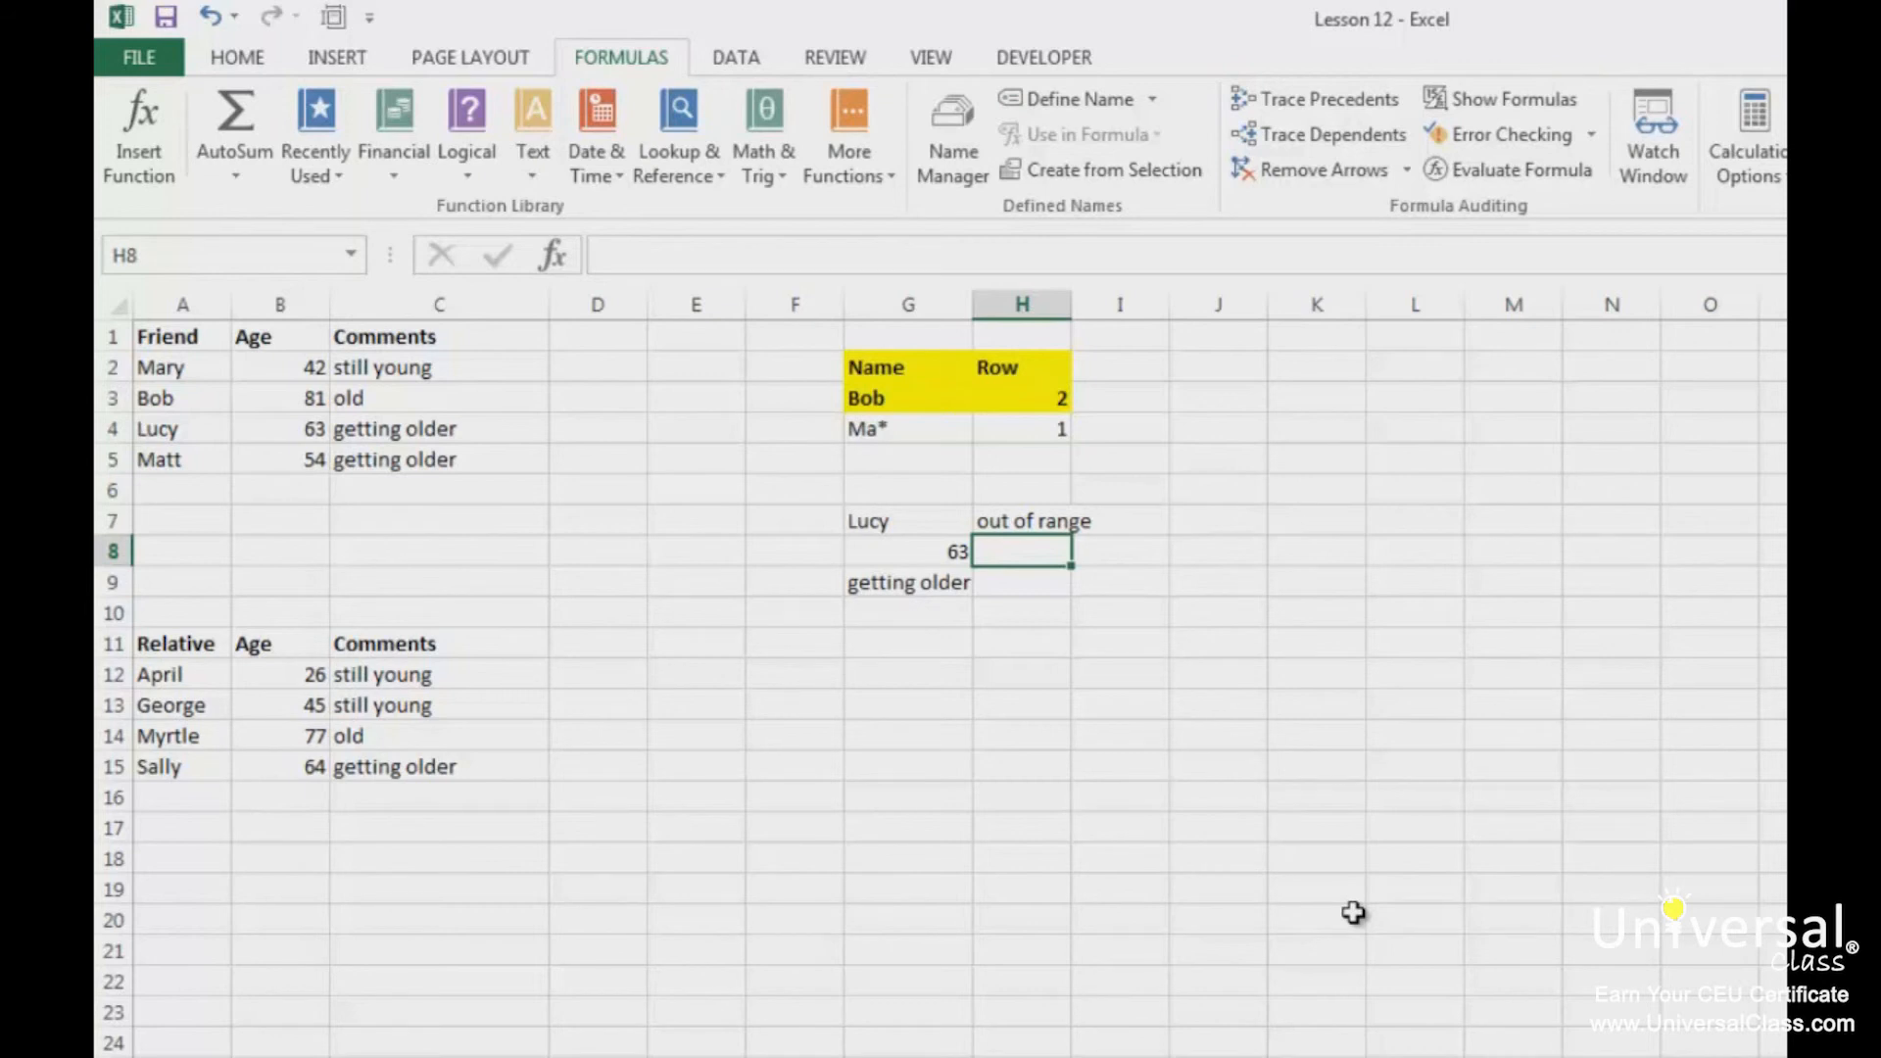
Step: Enter =CHOOSE(2,B2,A5,C4,B4) in G11 to return the second value from the listed friends cells
left_click(916, 657)
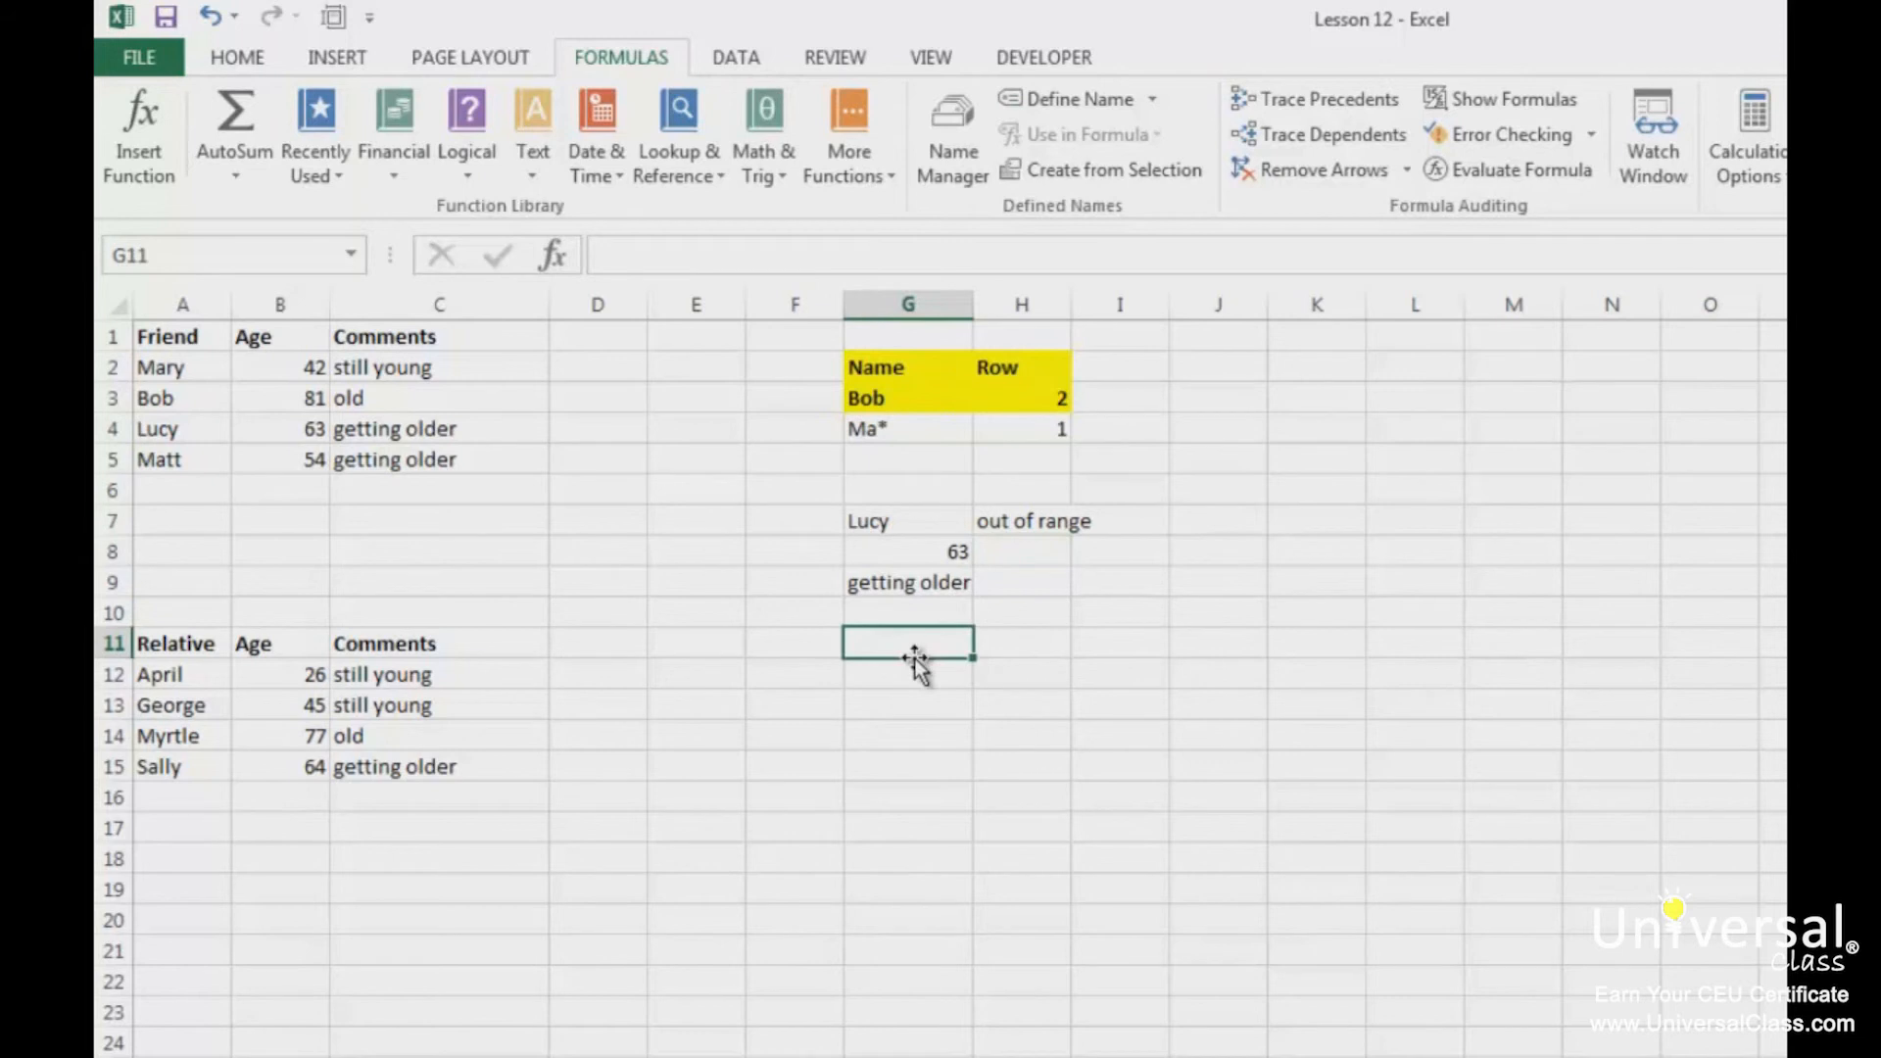
type("=choose(")
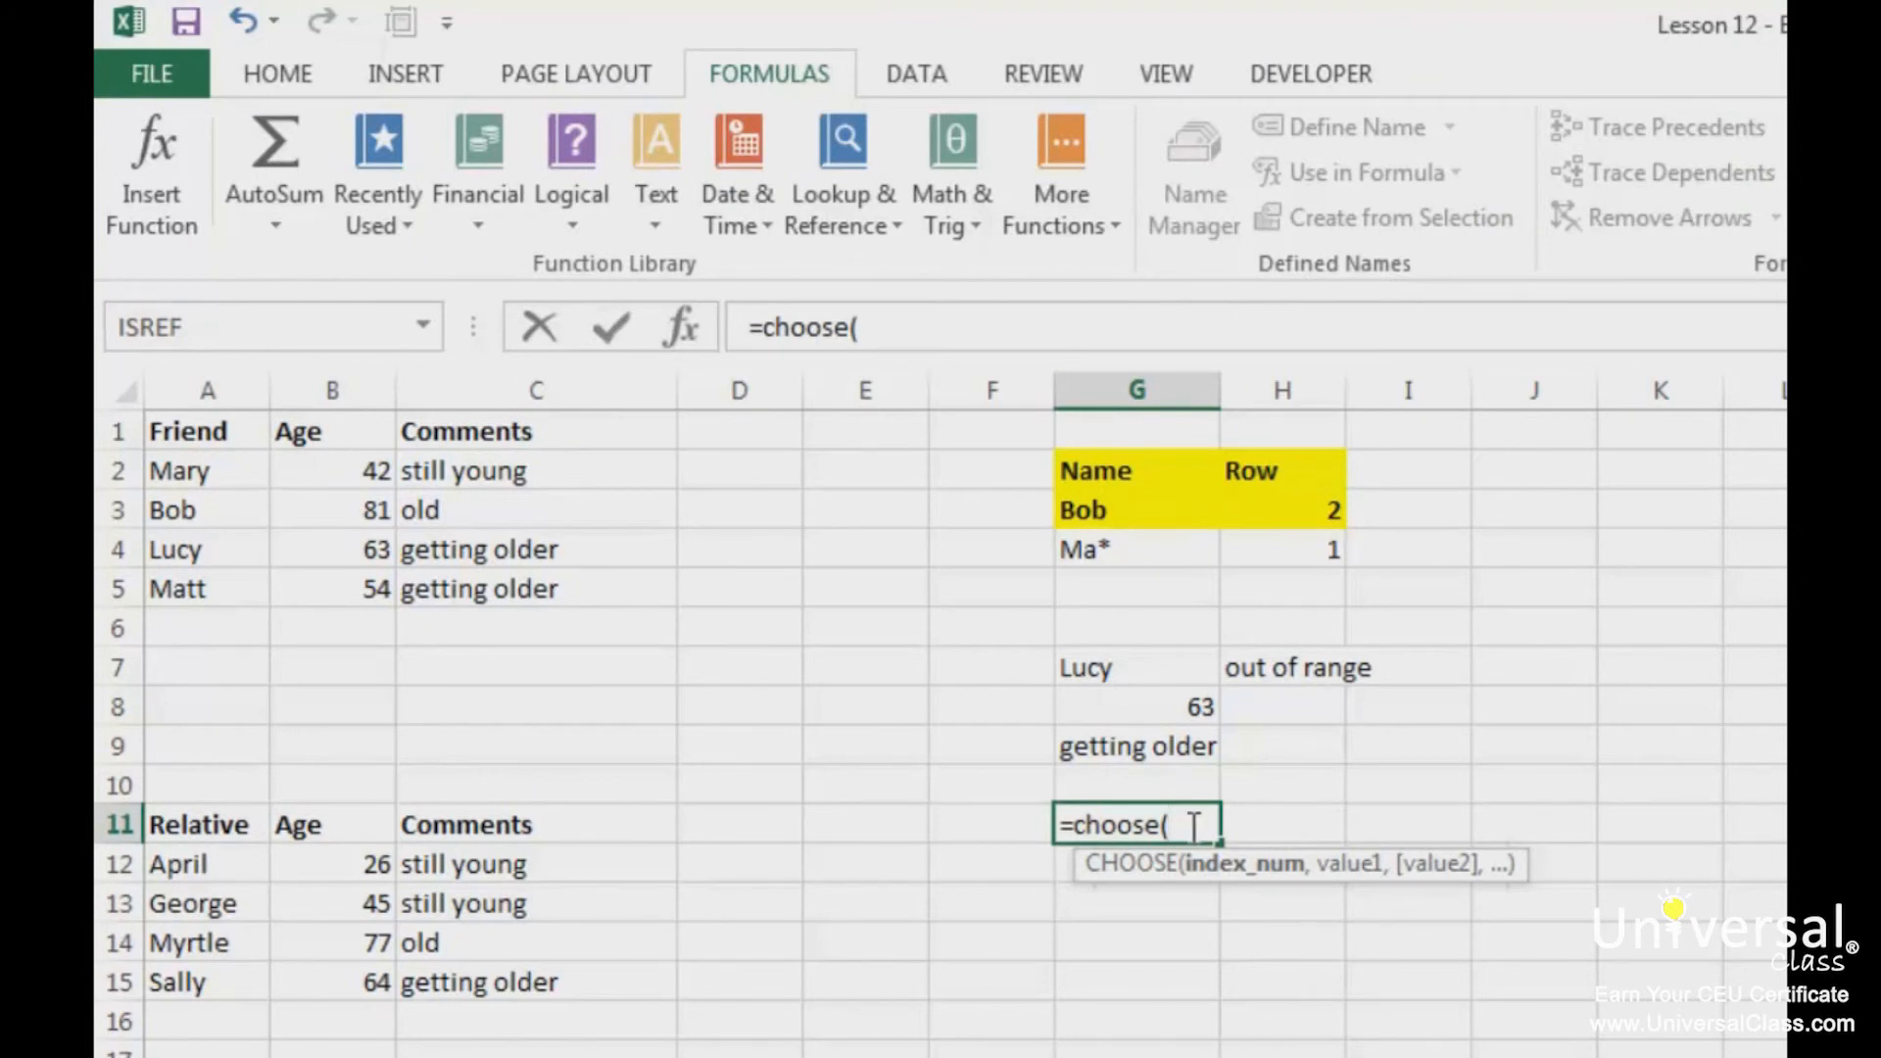
type("2,")
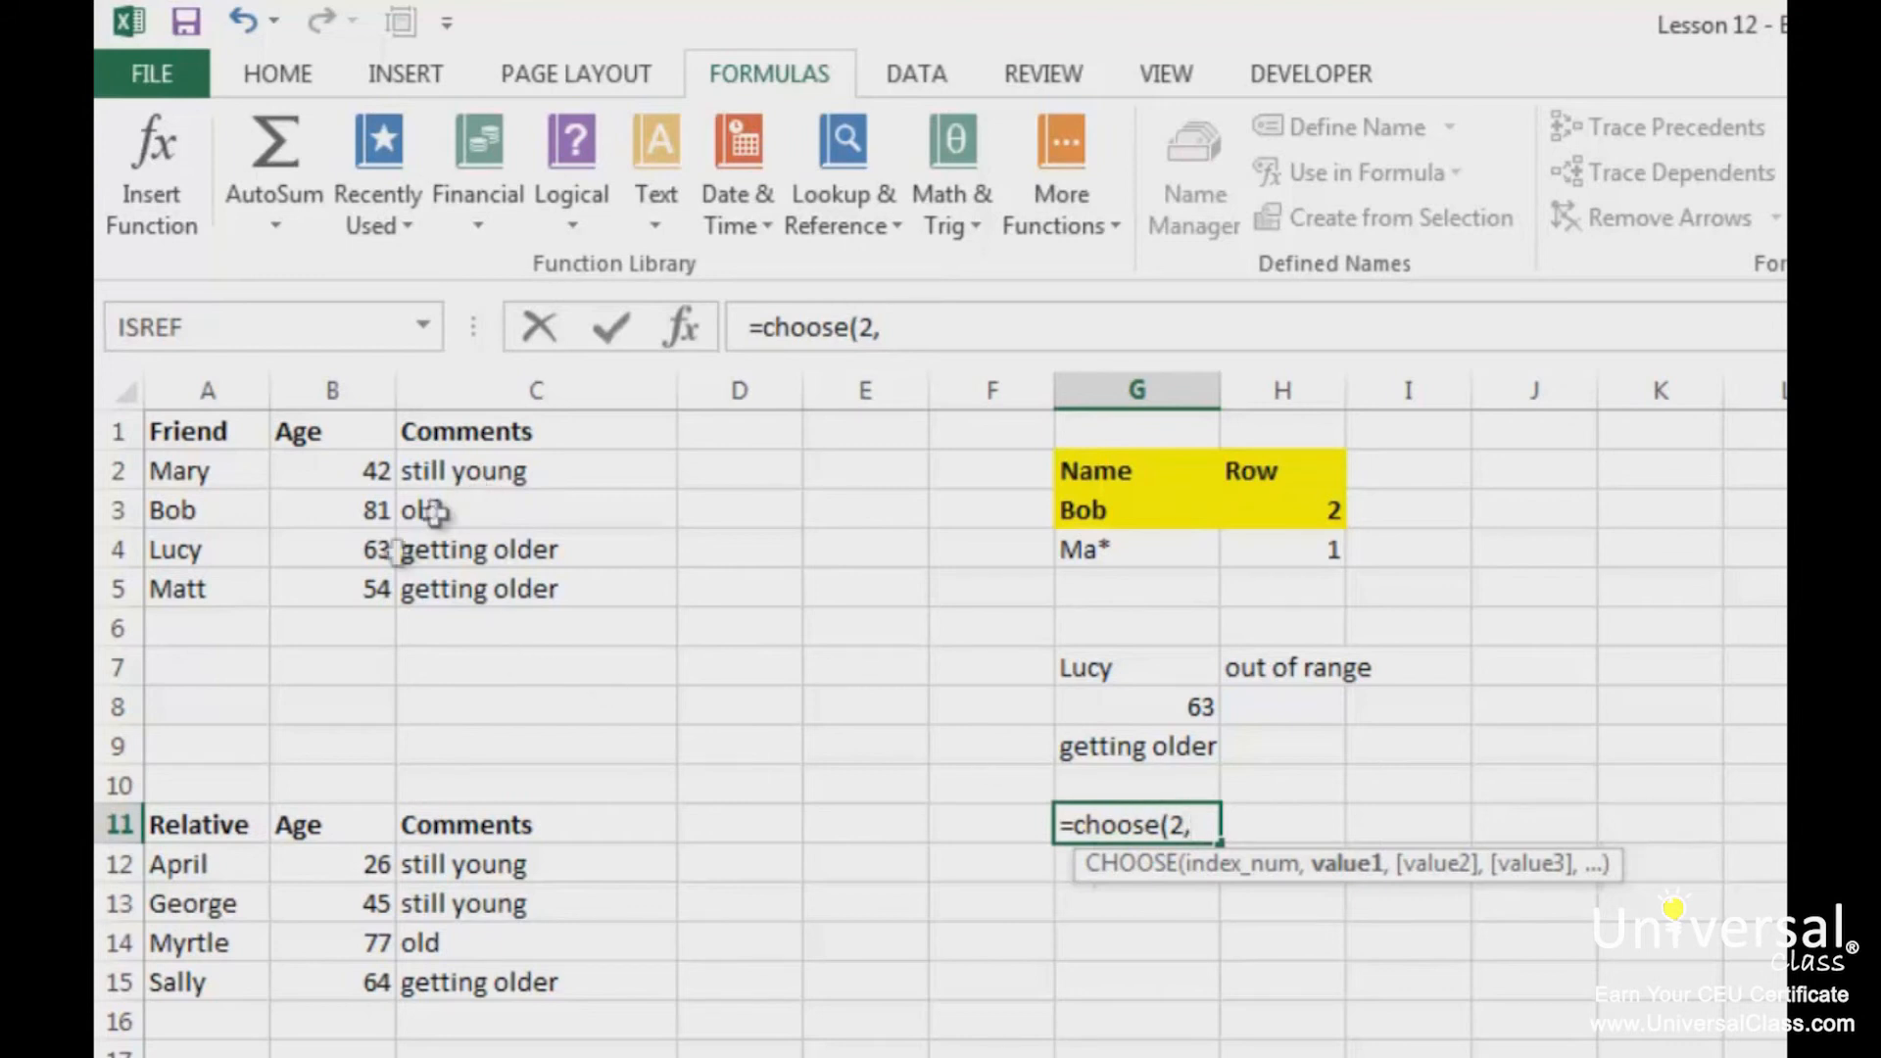
left_click(343, 470)
type(",")
left_click(189, 588)
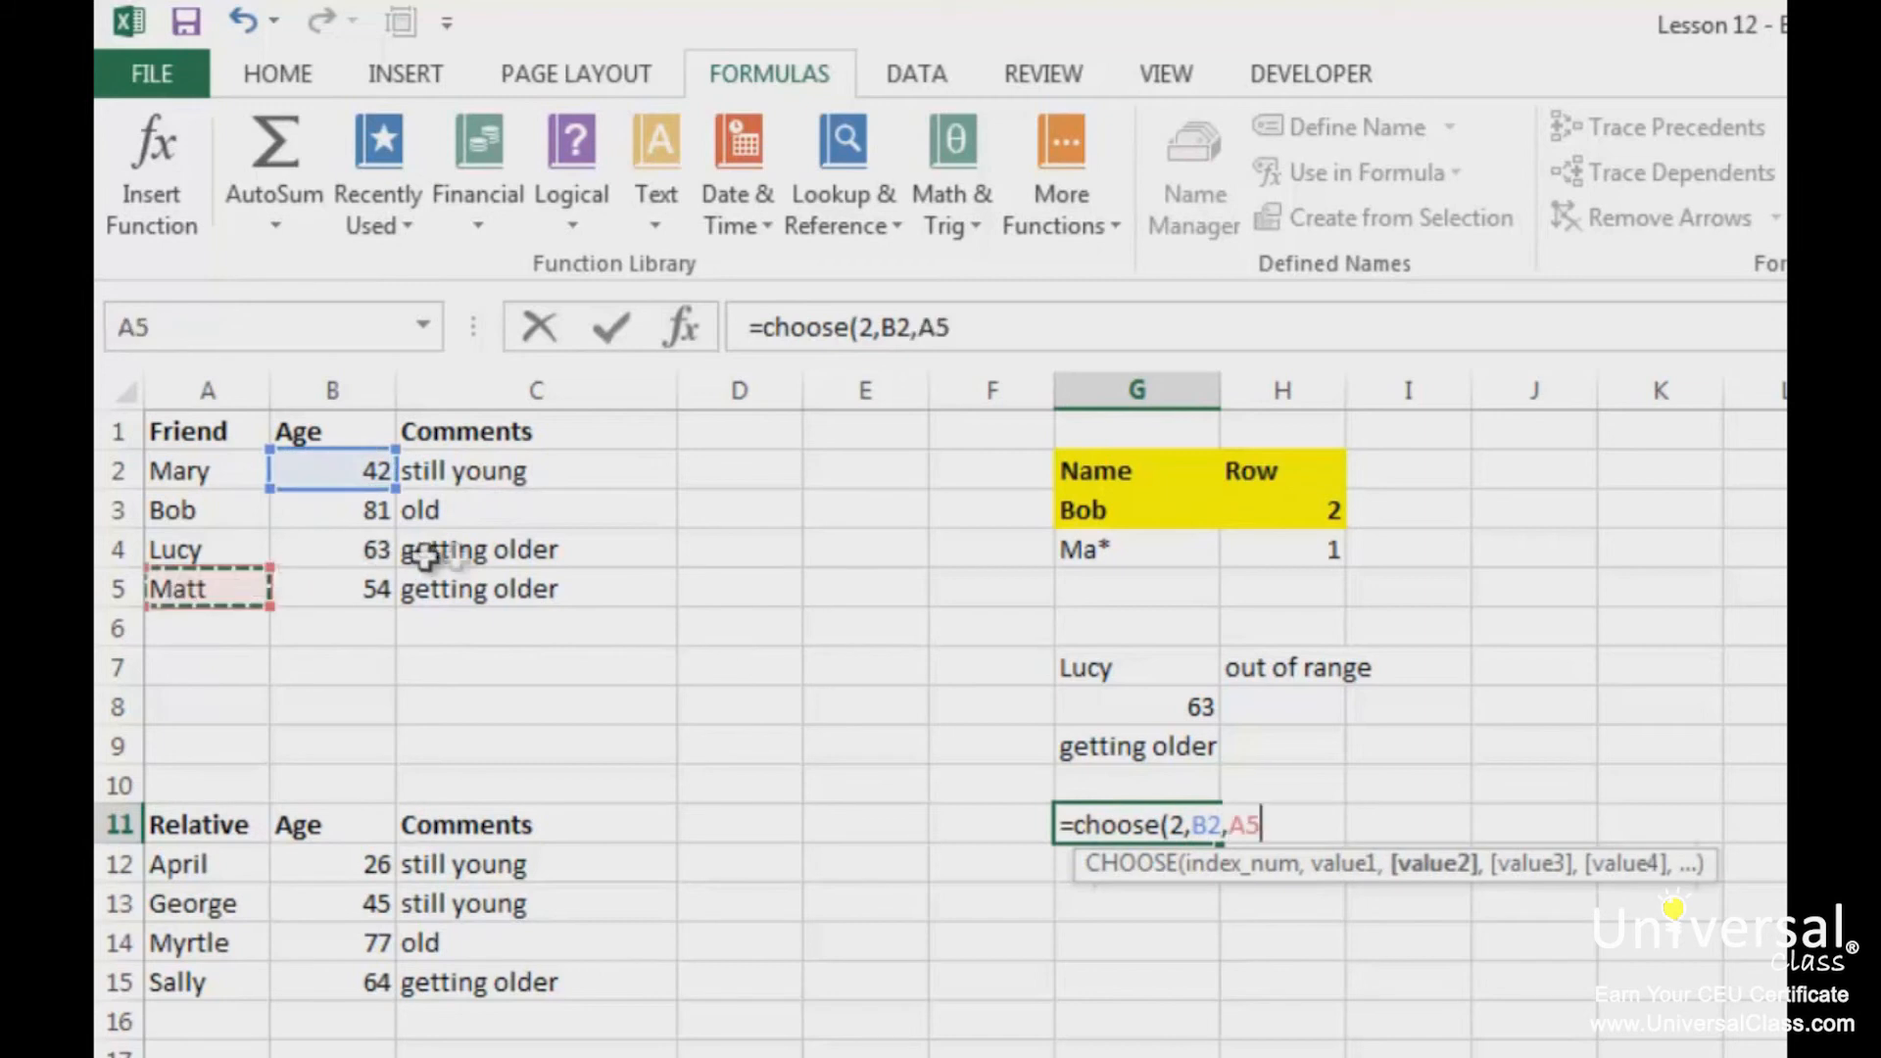
type(",")
left_click(478, 548)
type(",")
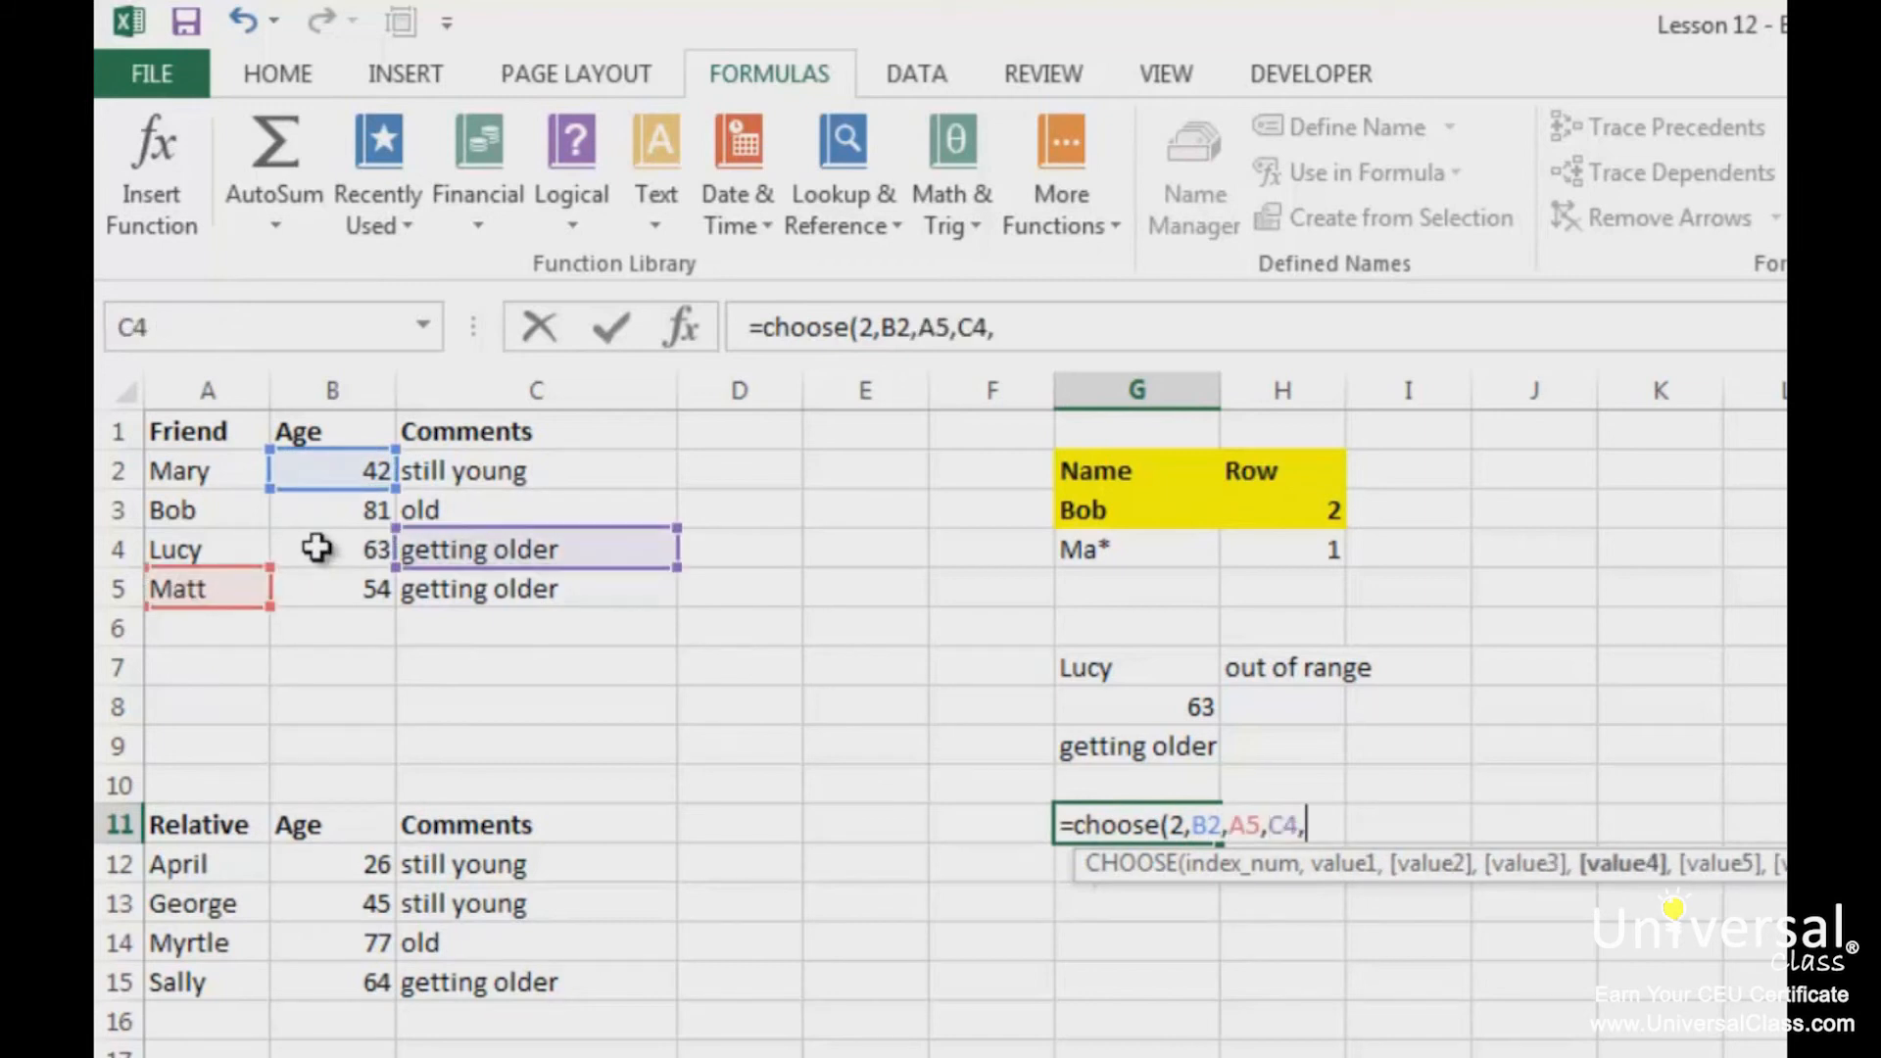
left_click(323, 549)
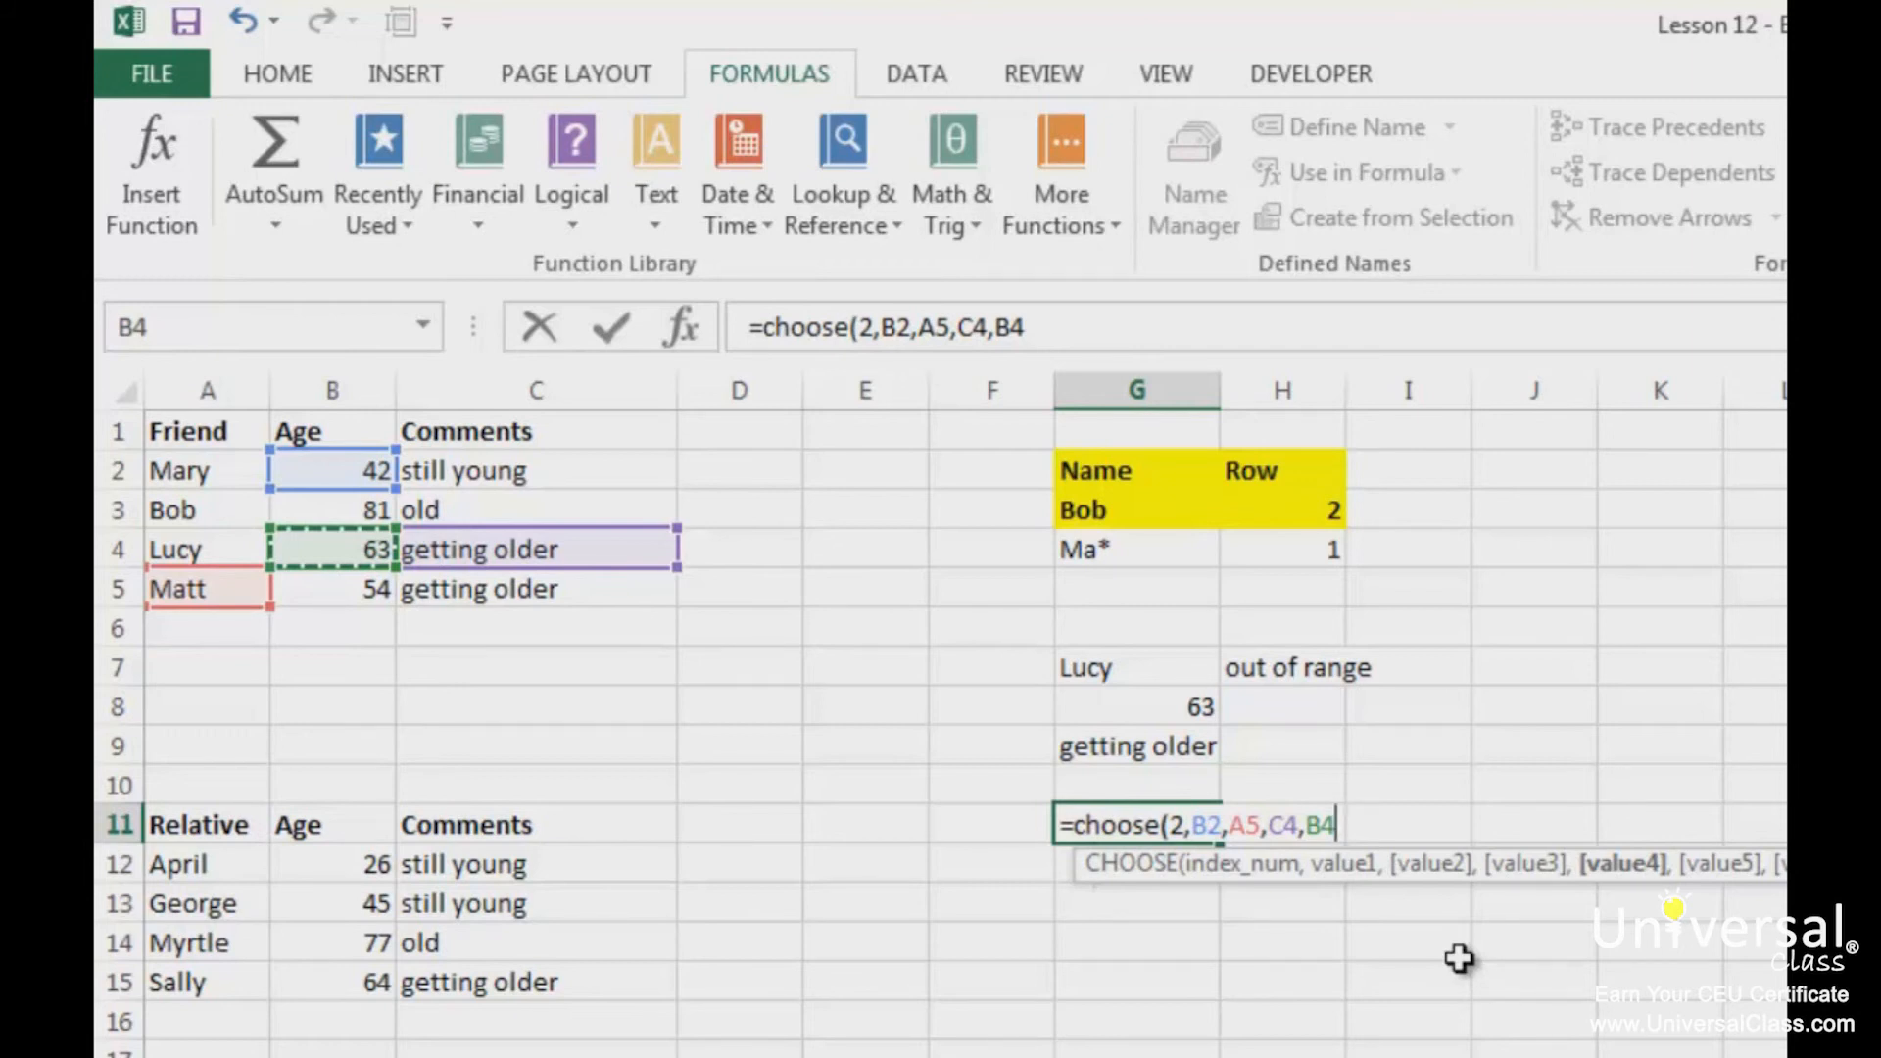
type(")")
key("Return")
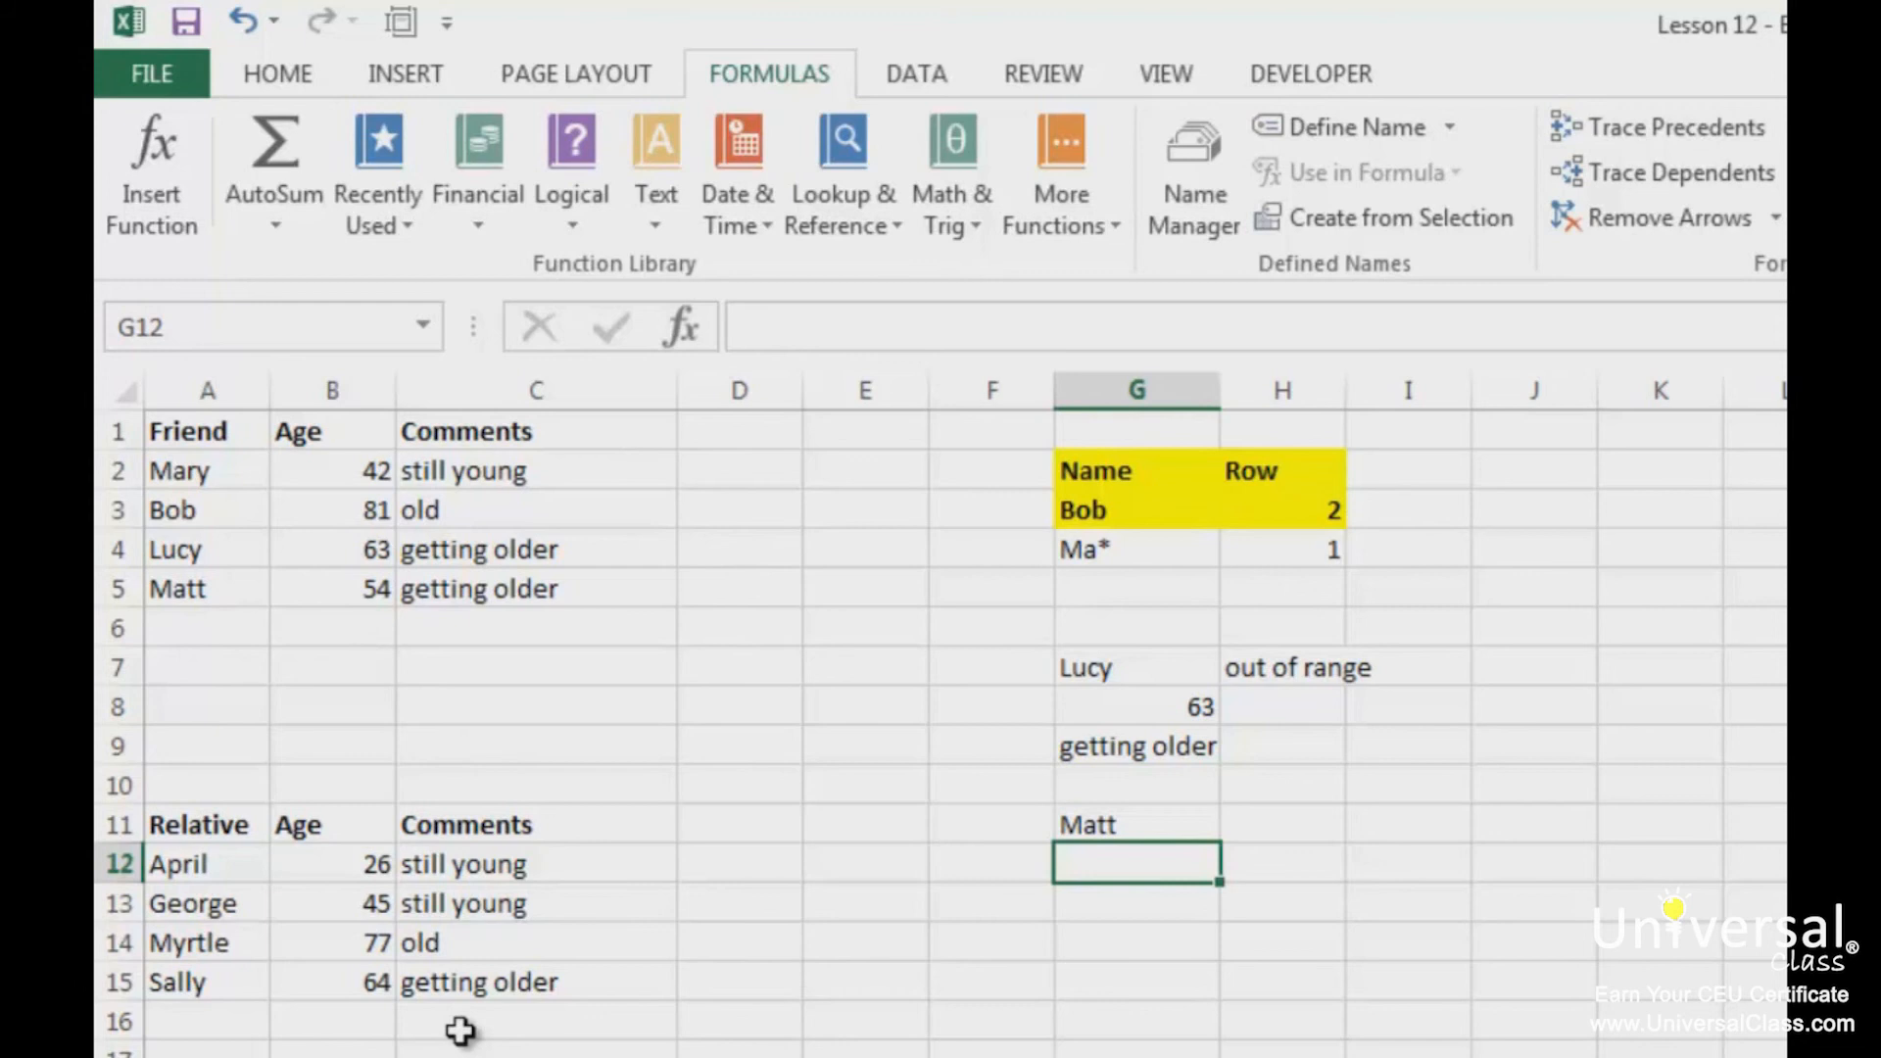
Step: Start an INDEX formula in G15 with the friends table A2:C5 as its array
left_click(1088, 970)
type("=index")
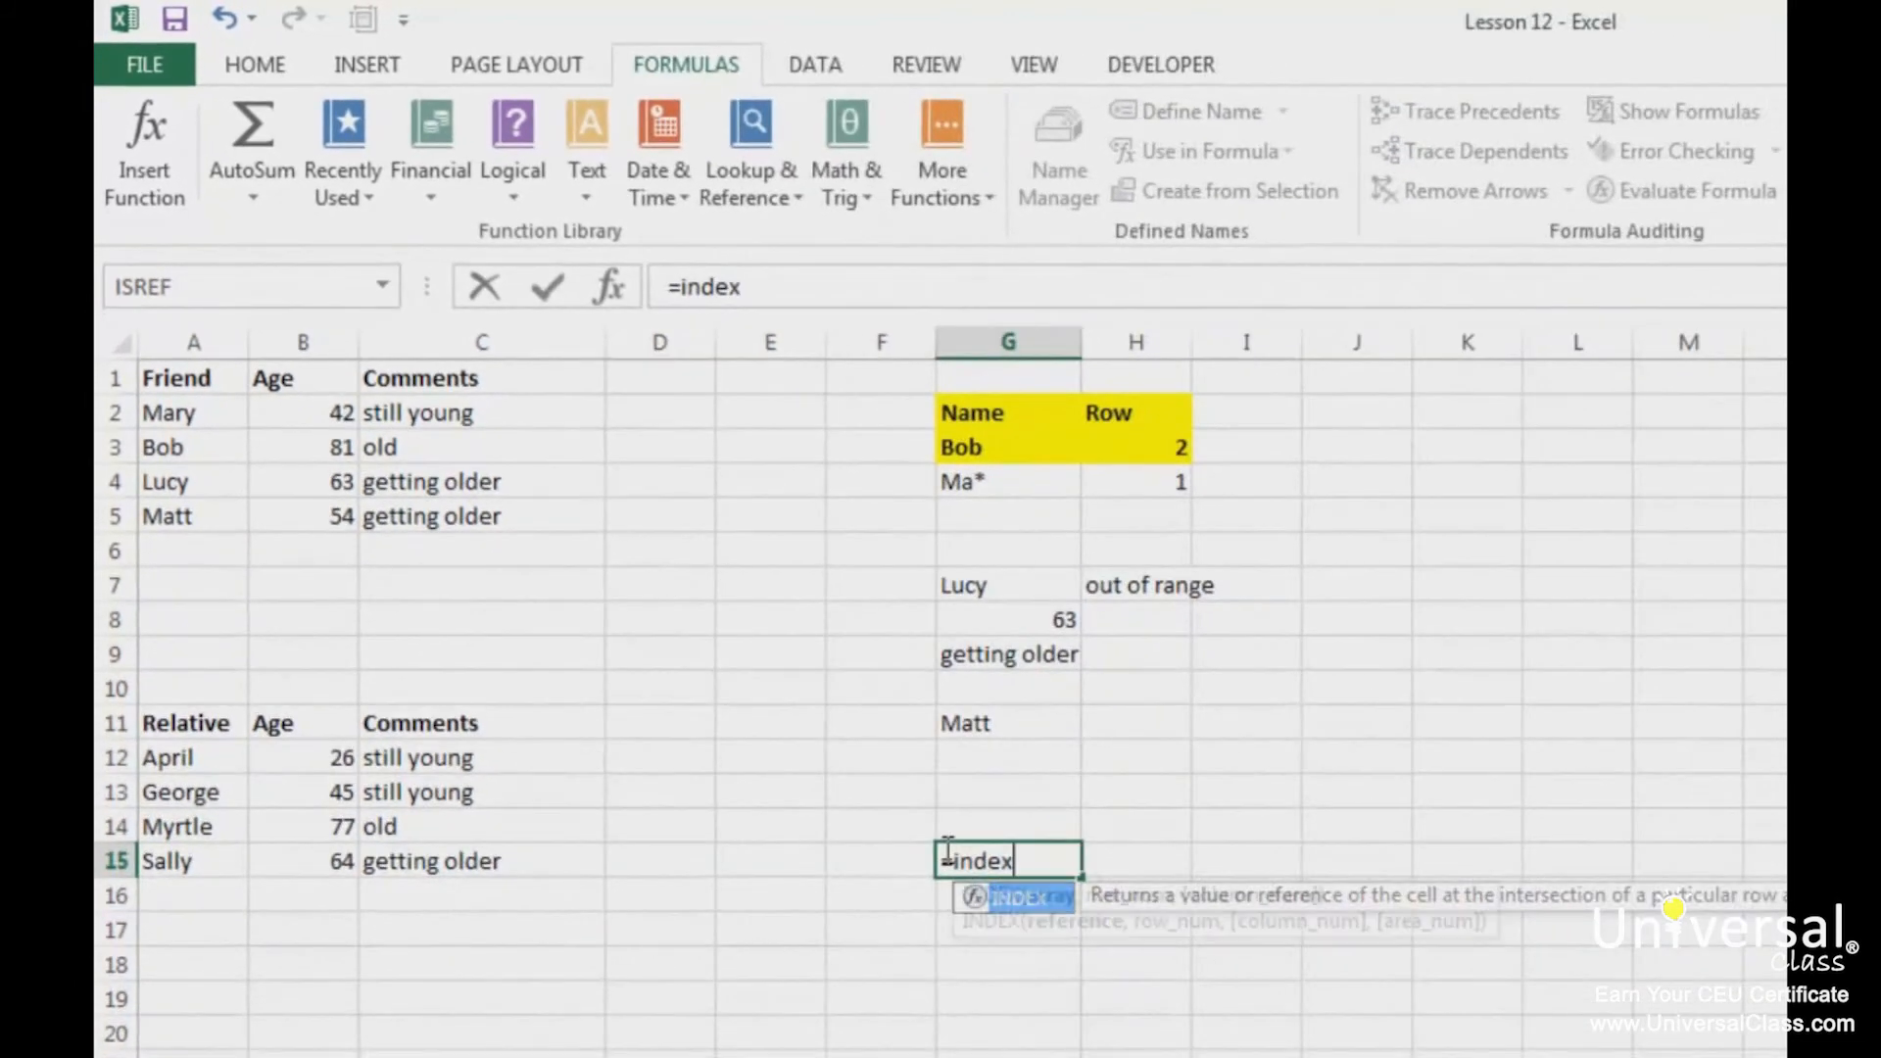
type("(")
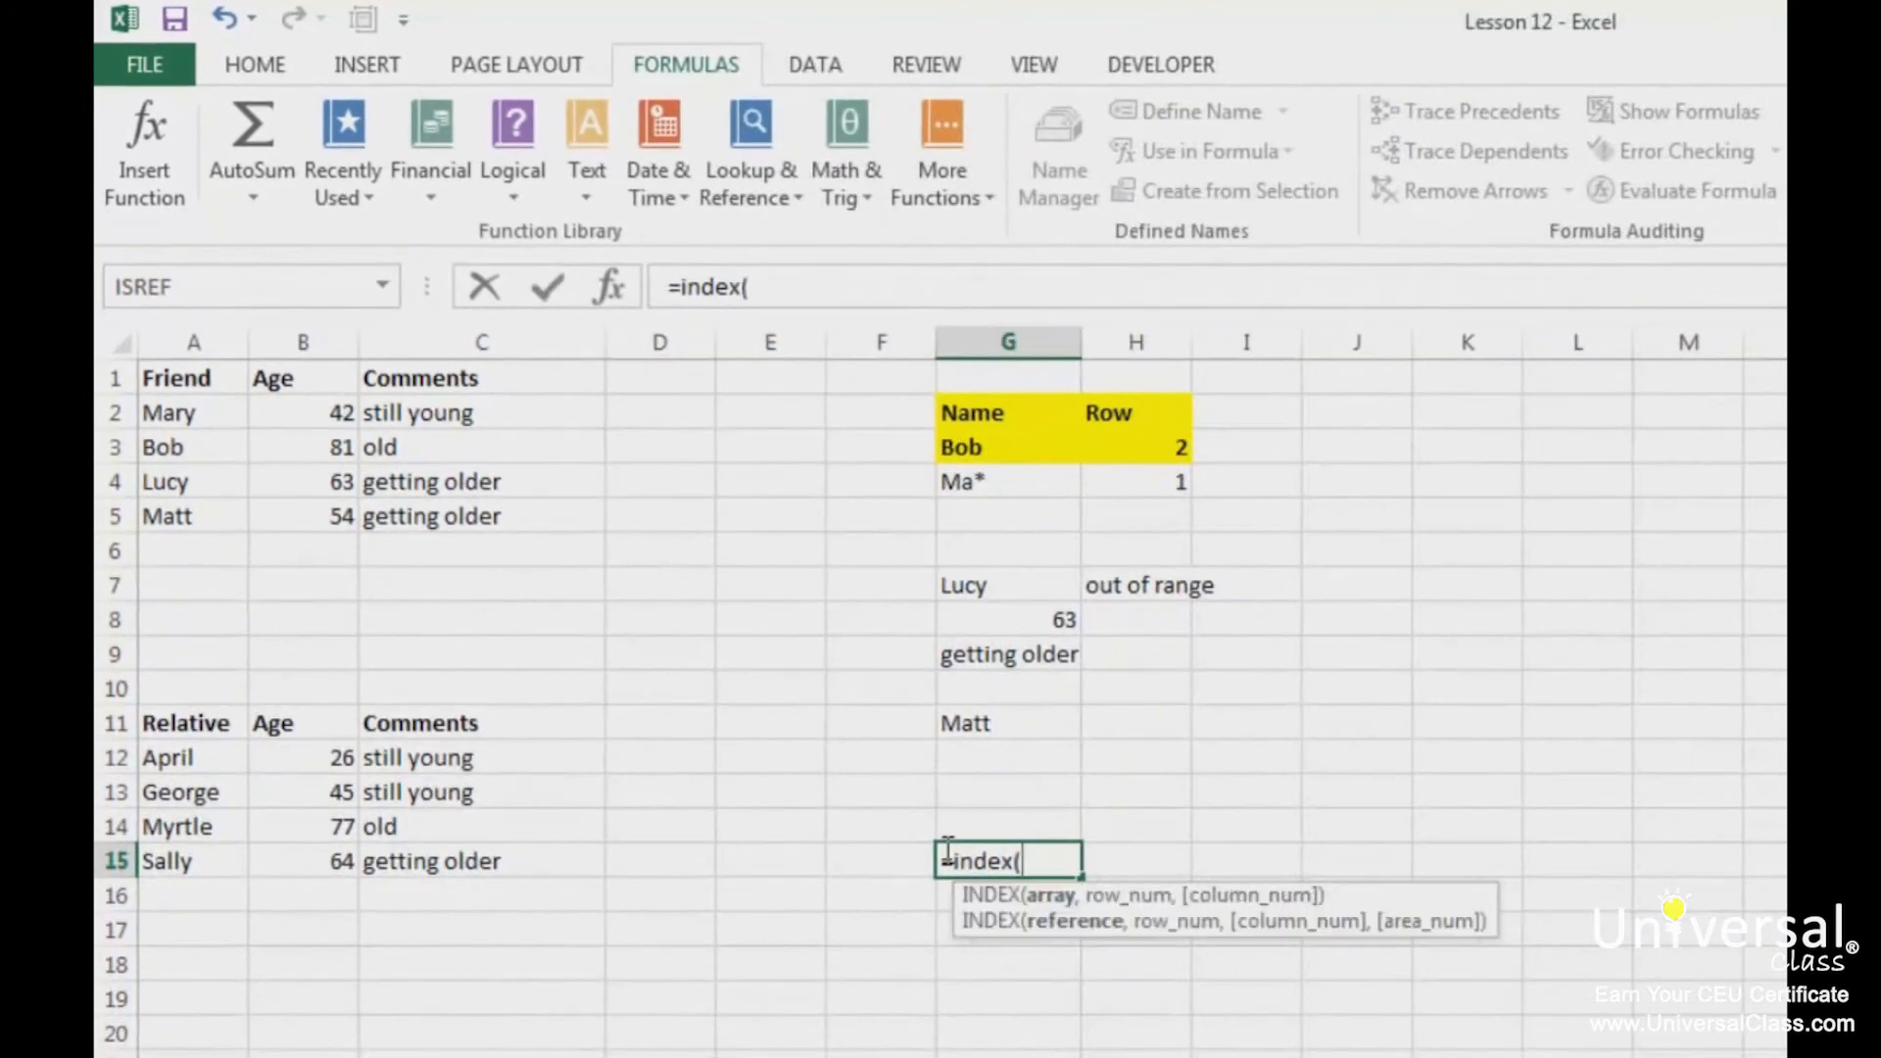
left_click_drag(192, 409, 442, 514)
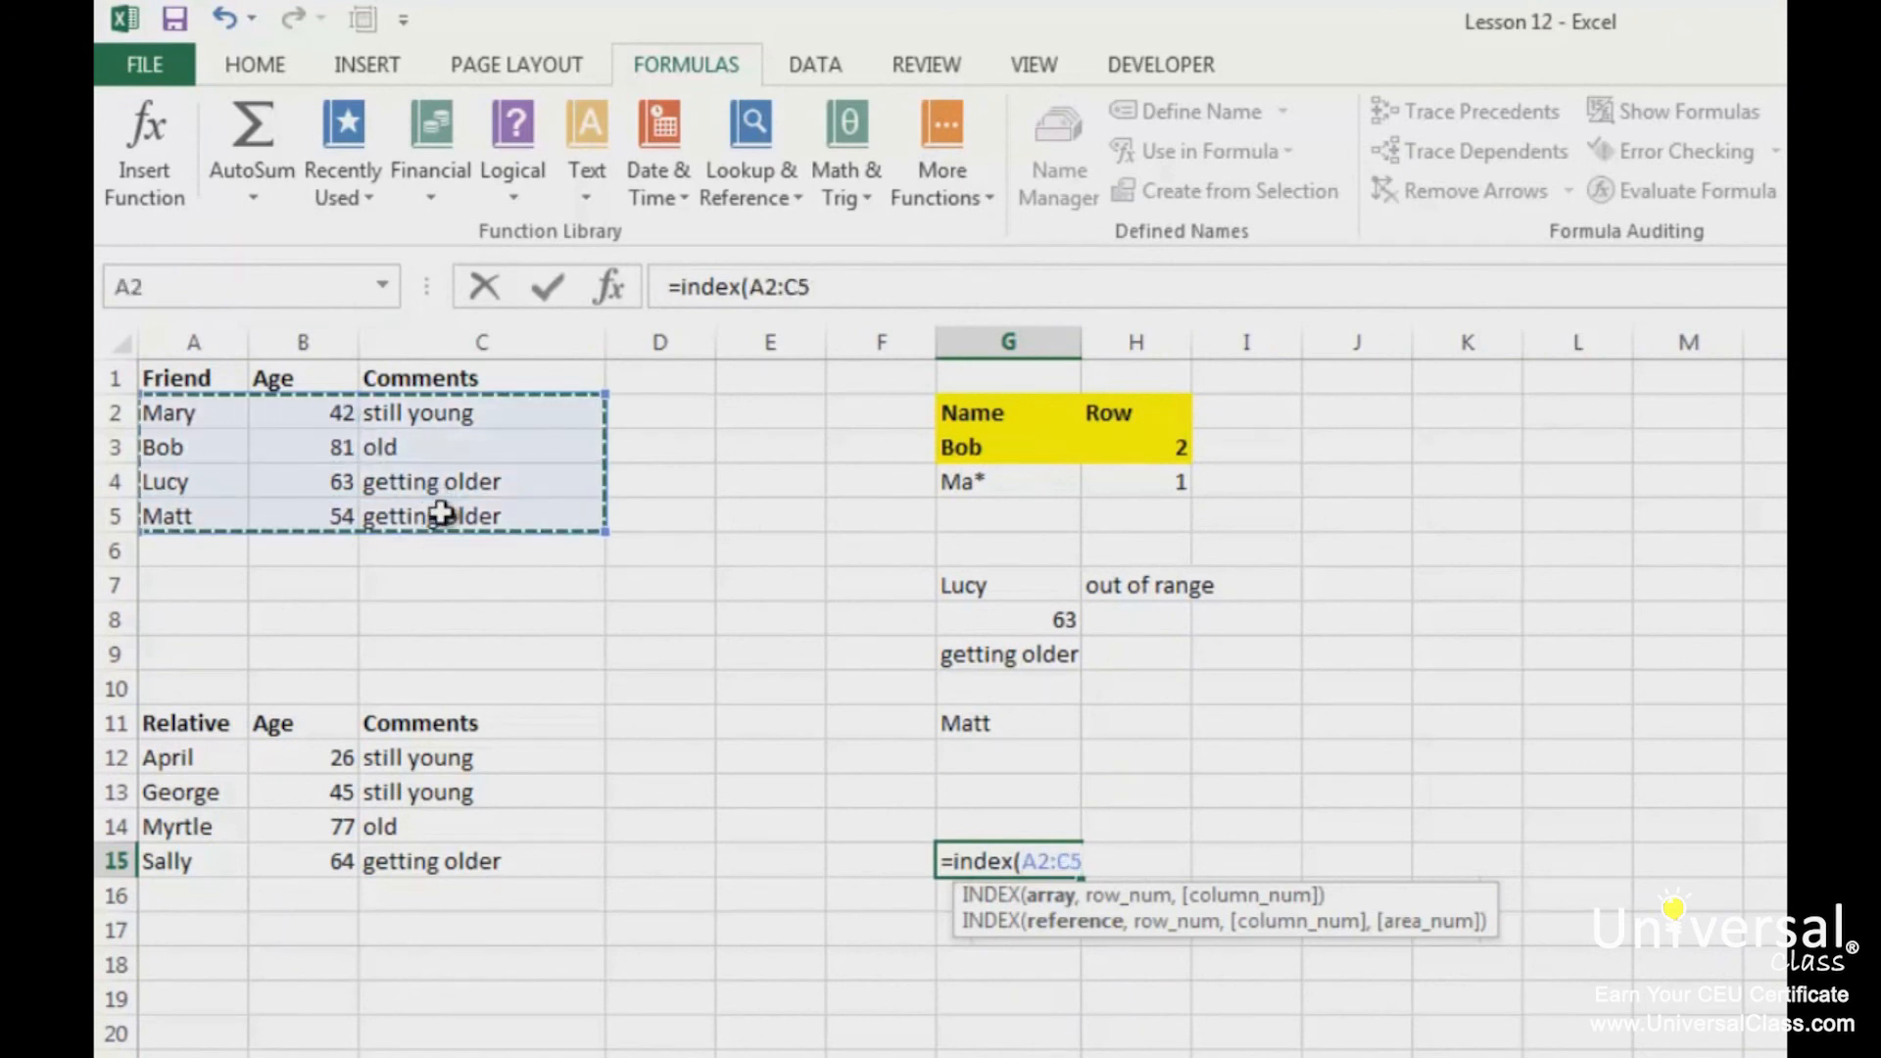
Step: Nest a MATCH as the INDEX row number, looking up the second friend's name in A2:A5 with exact match type 0
type(",match")
key("BackSpace")
type("ch")
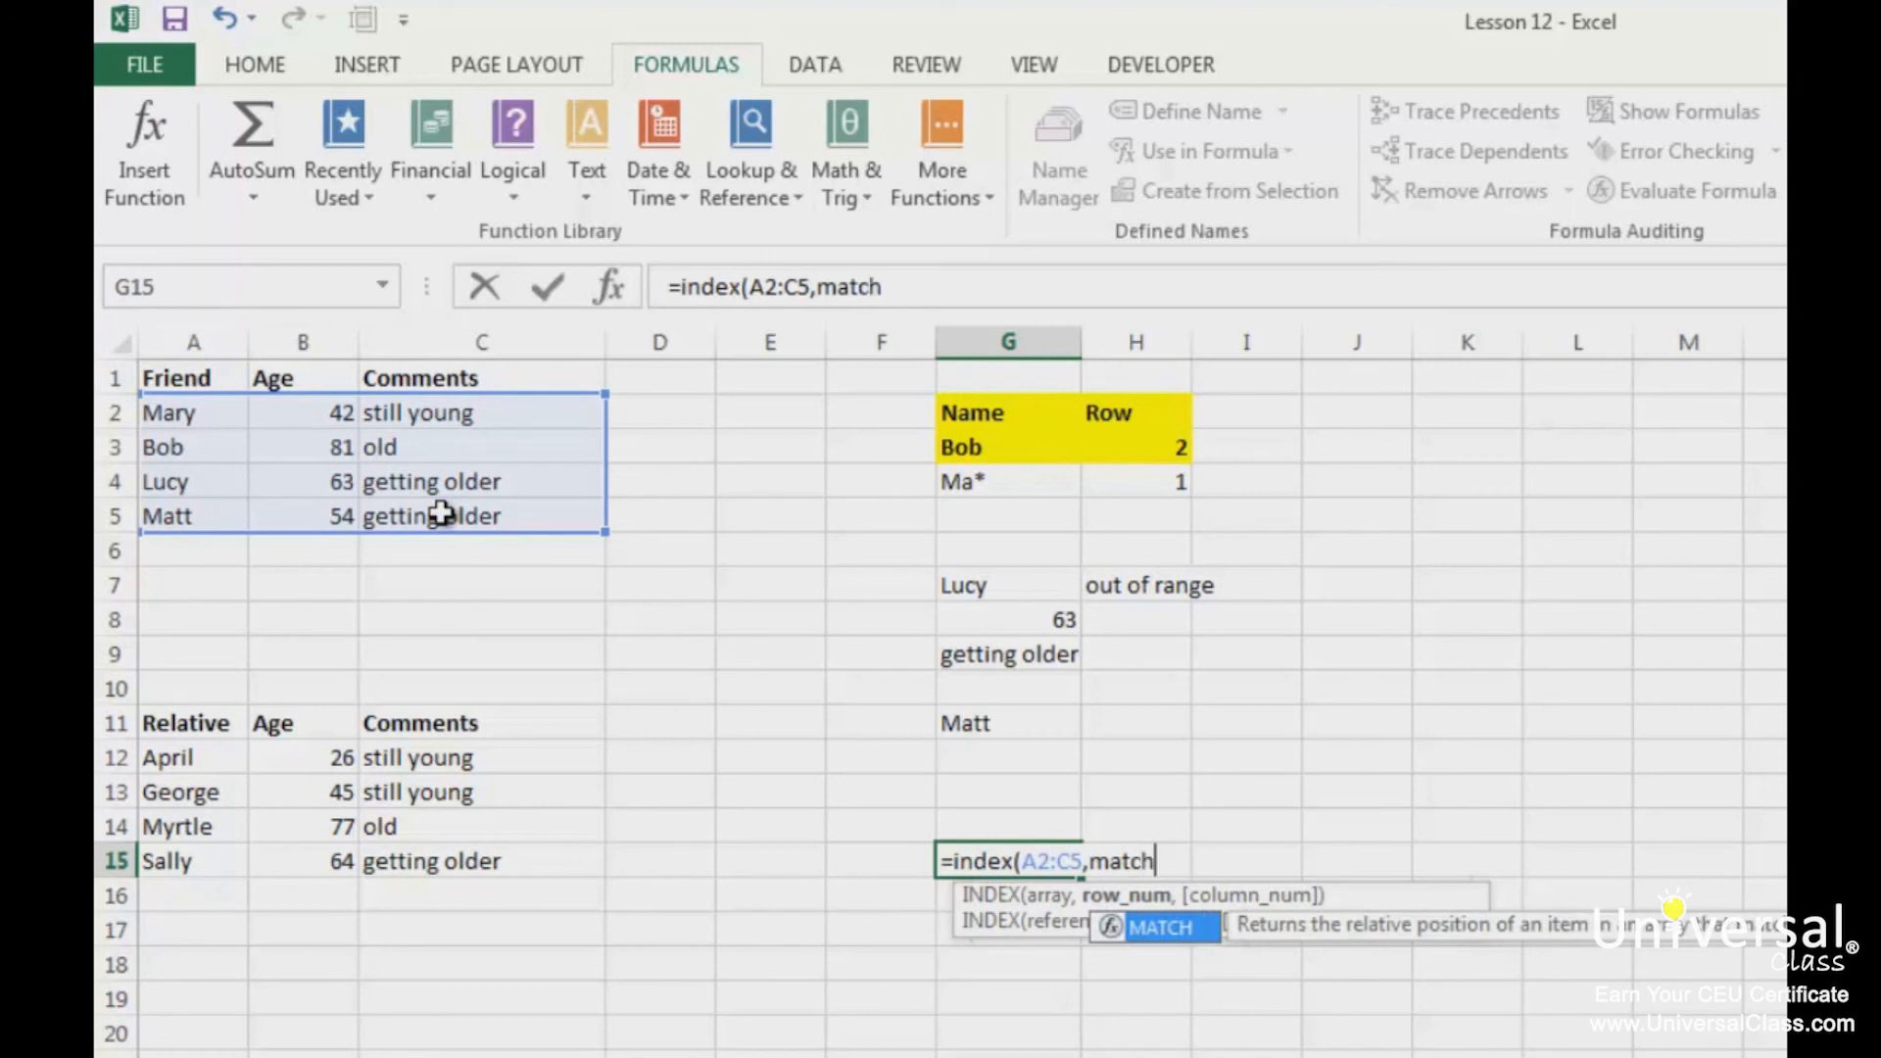
type("(")
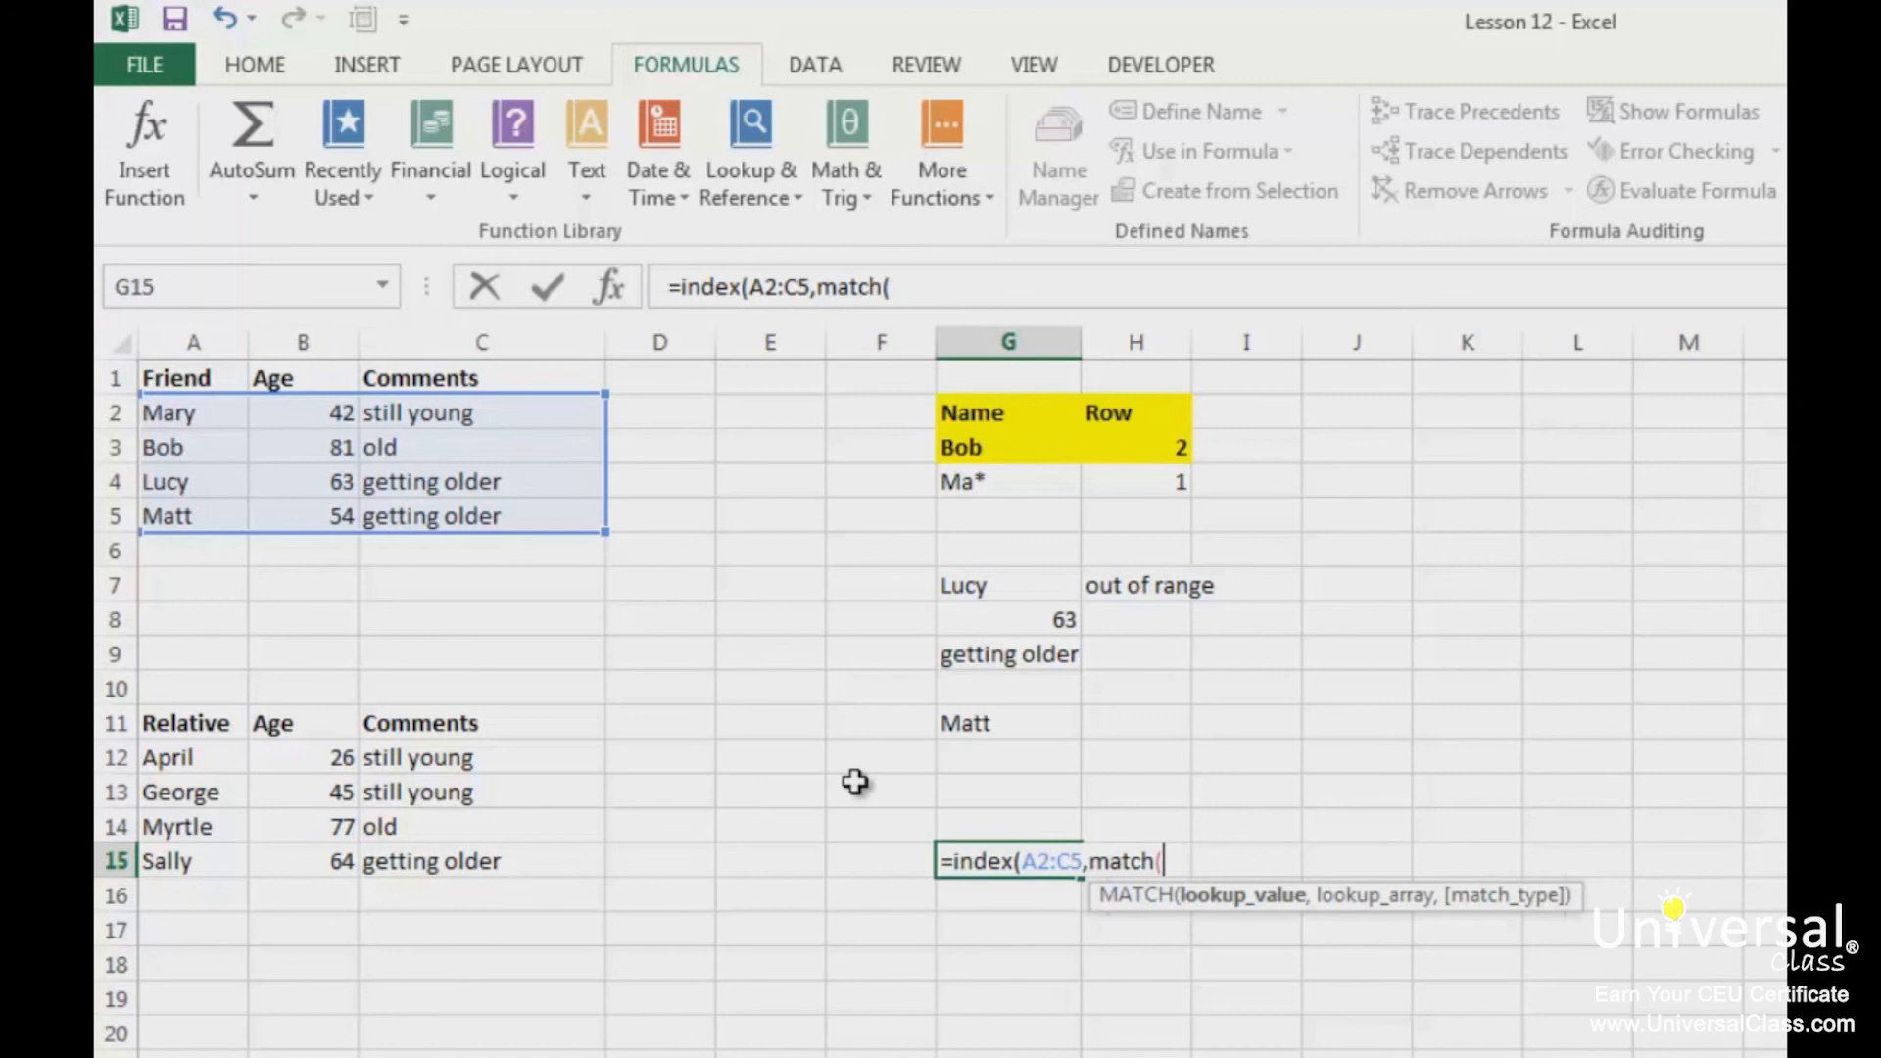
type("\"Bob\",")
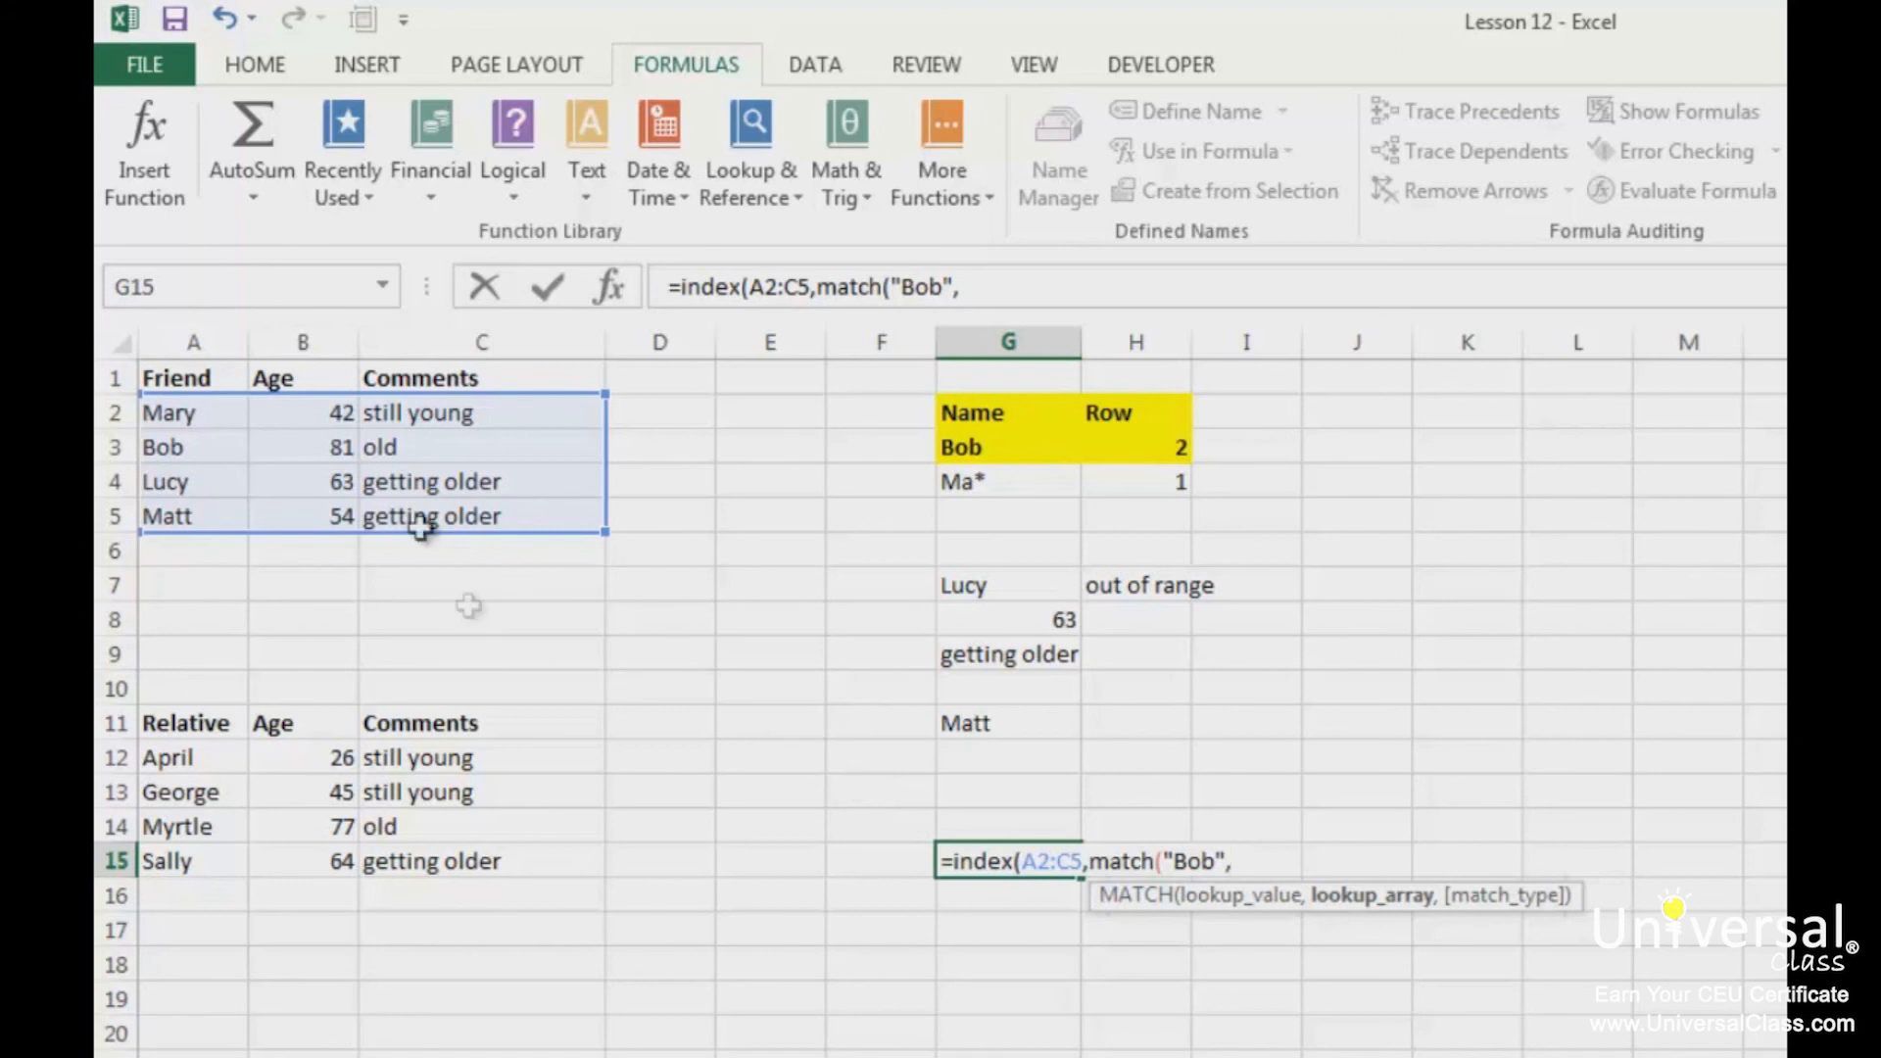
left_click_drag(181, 412, 194, 524)
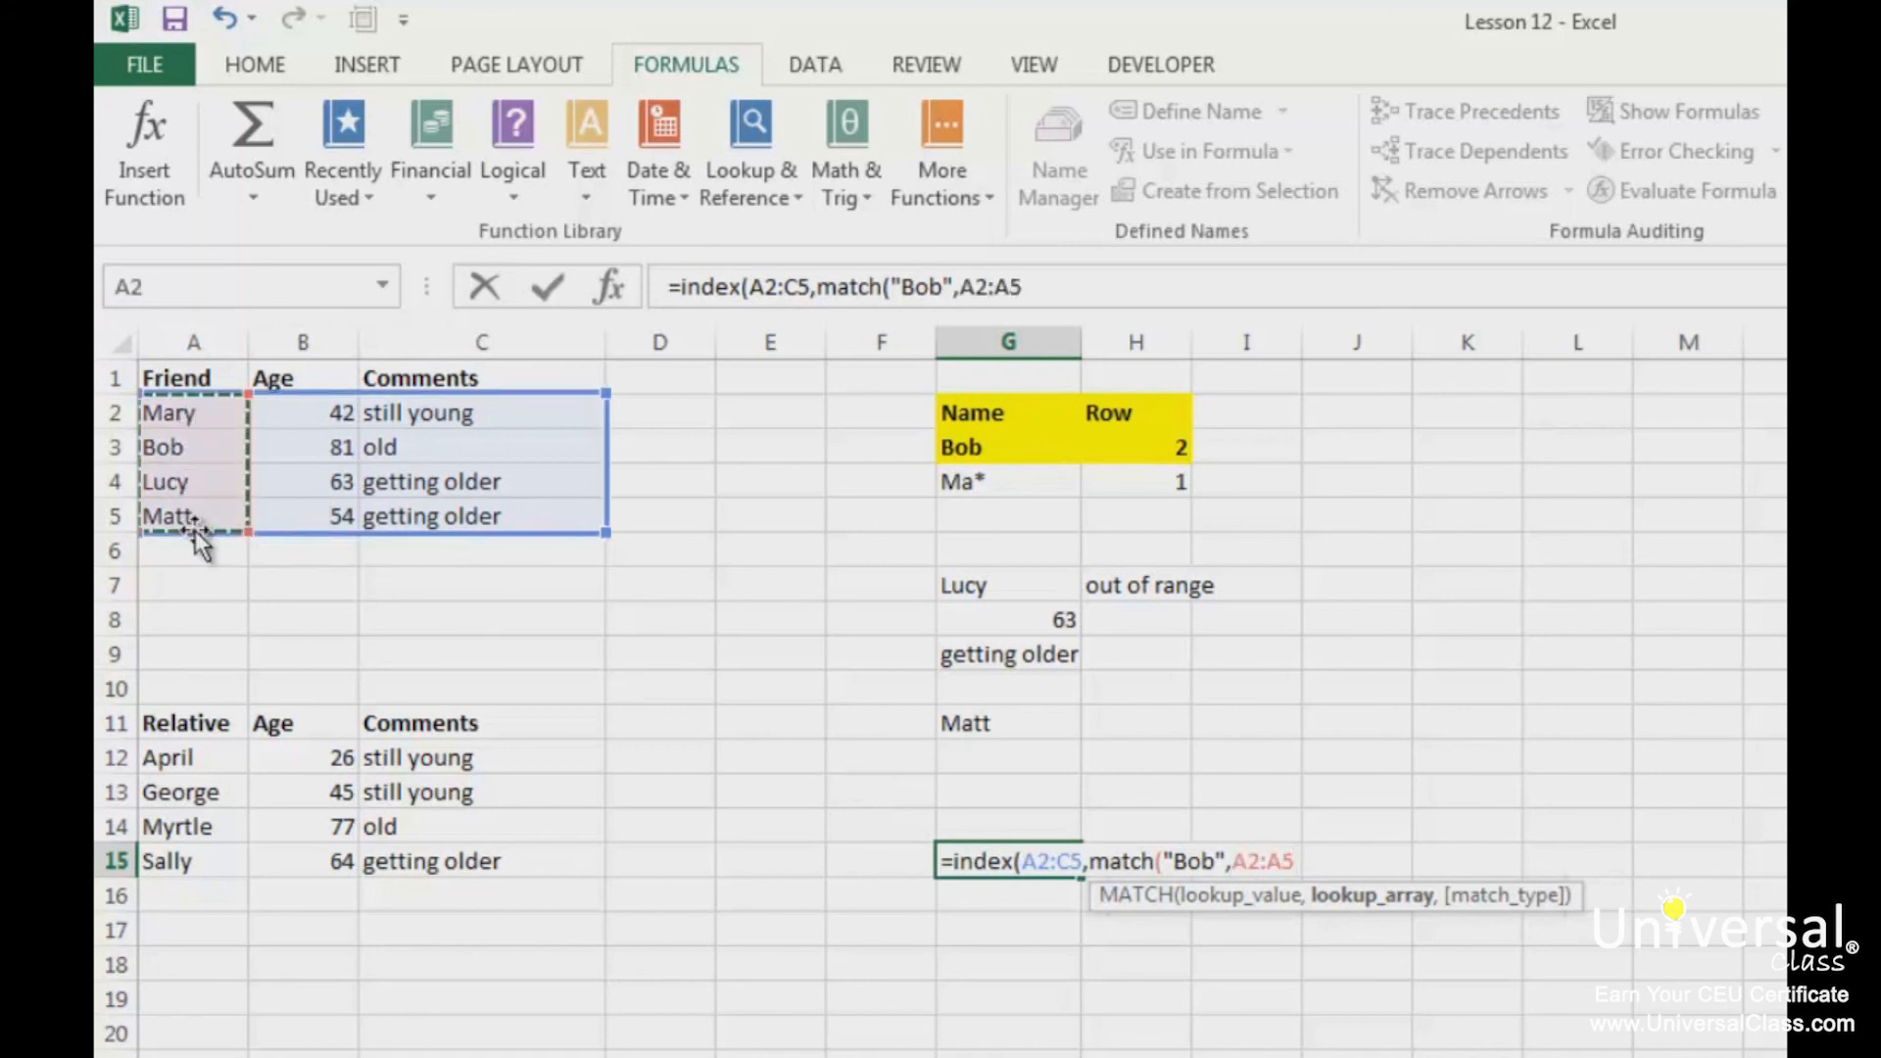
type(",")
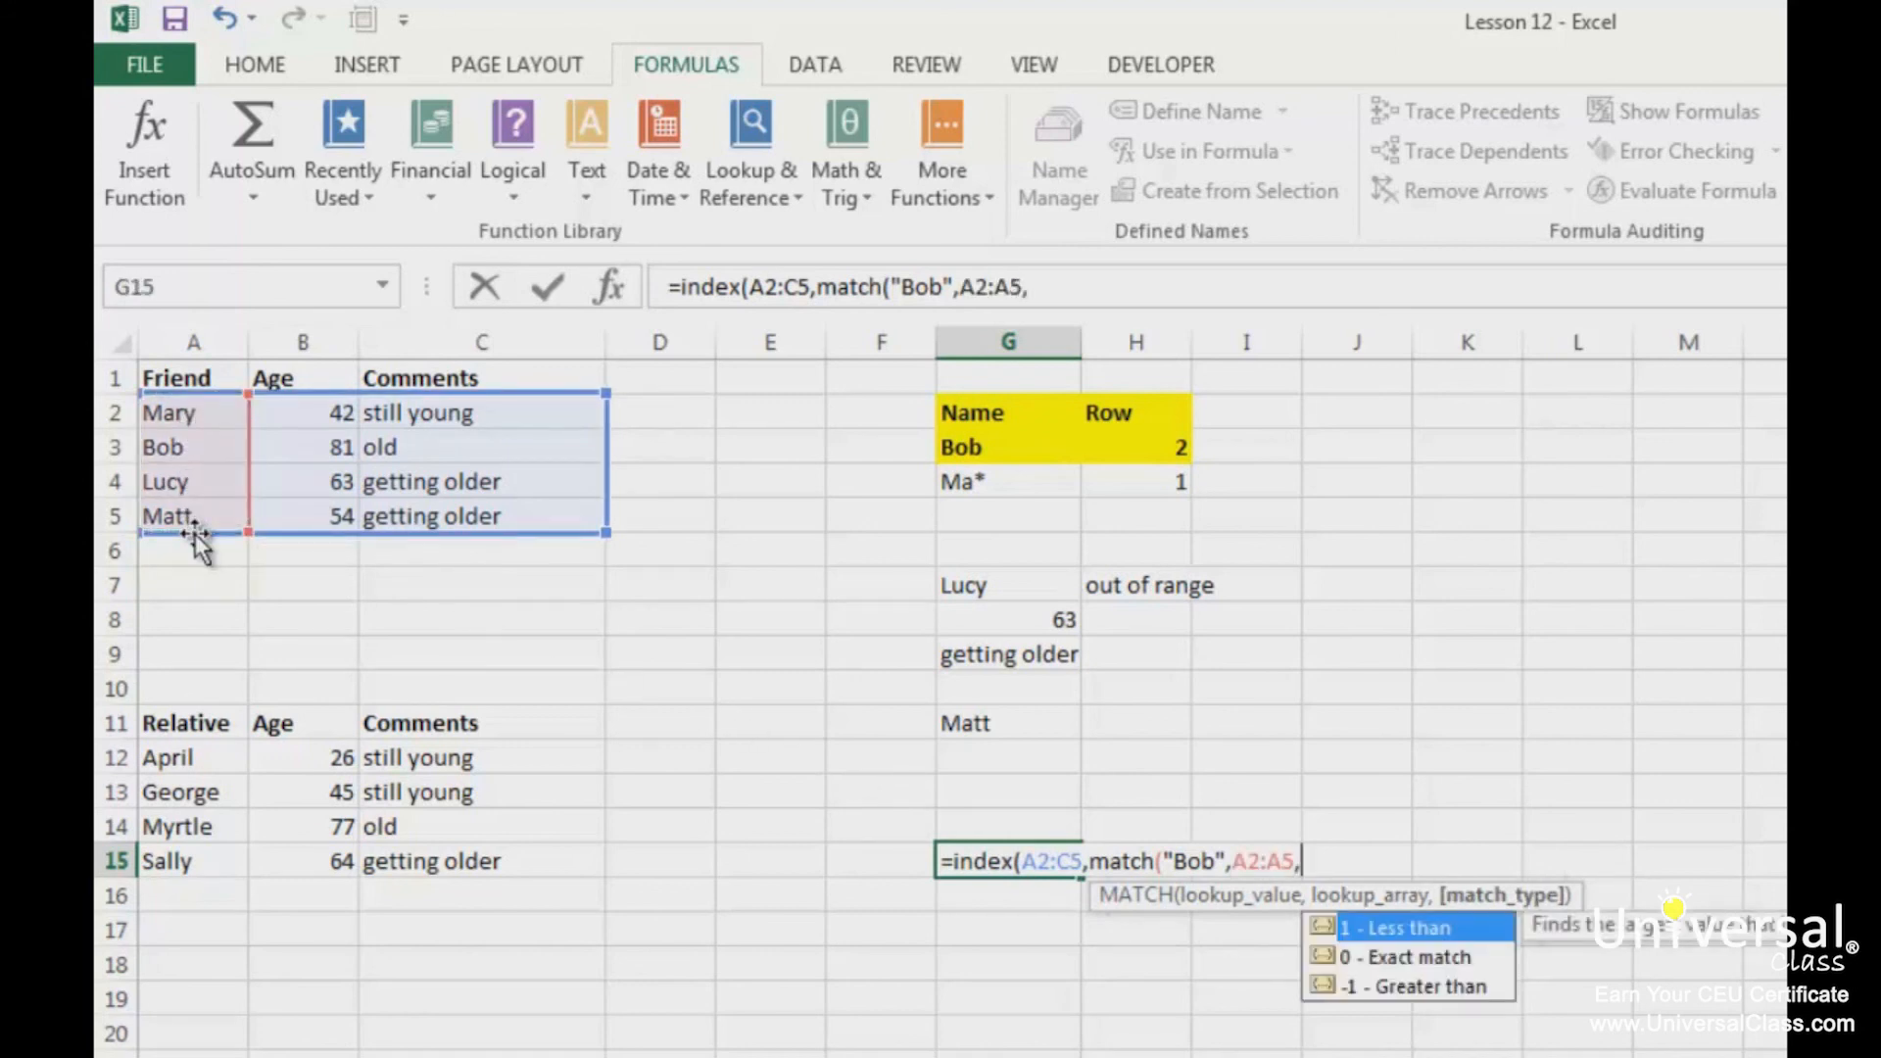
type("0)")
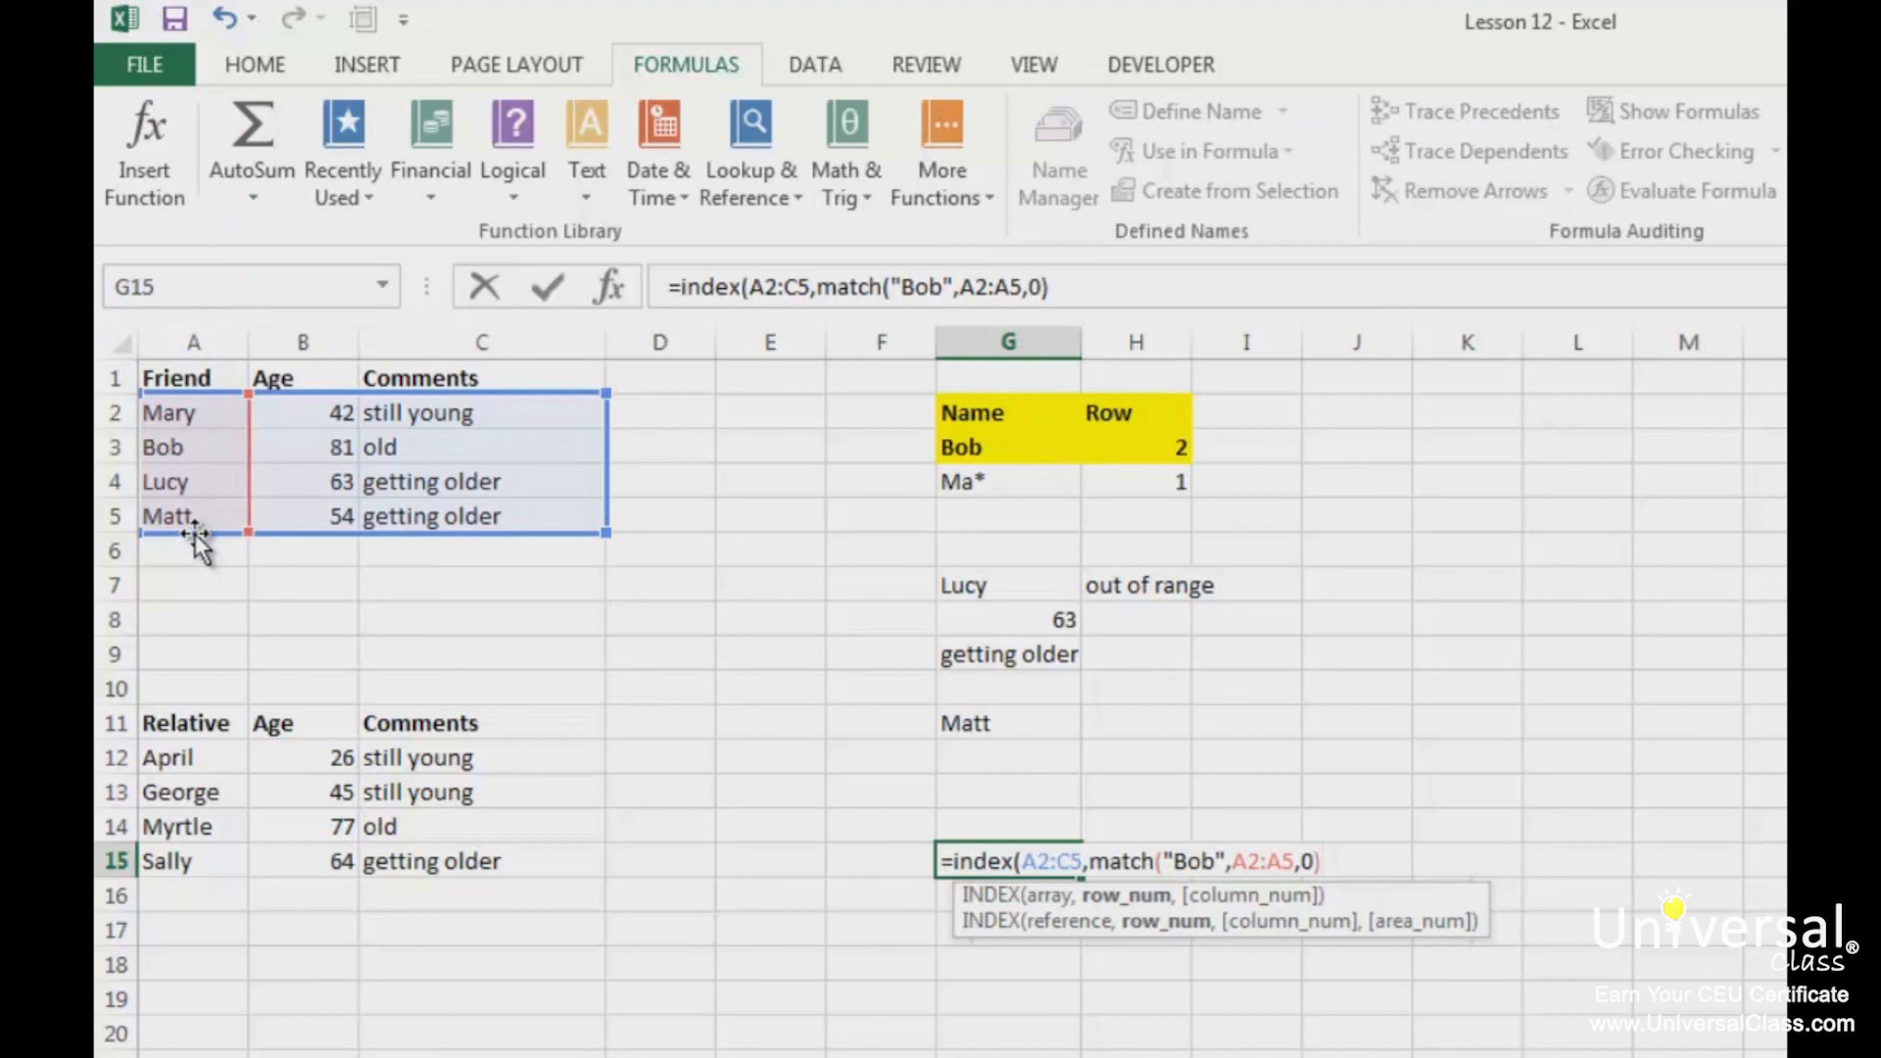
Step: Set the INDEX column number to 2 and enter the combined INDEX and MATCH formula in G15
type(",")
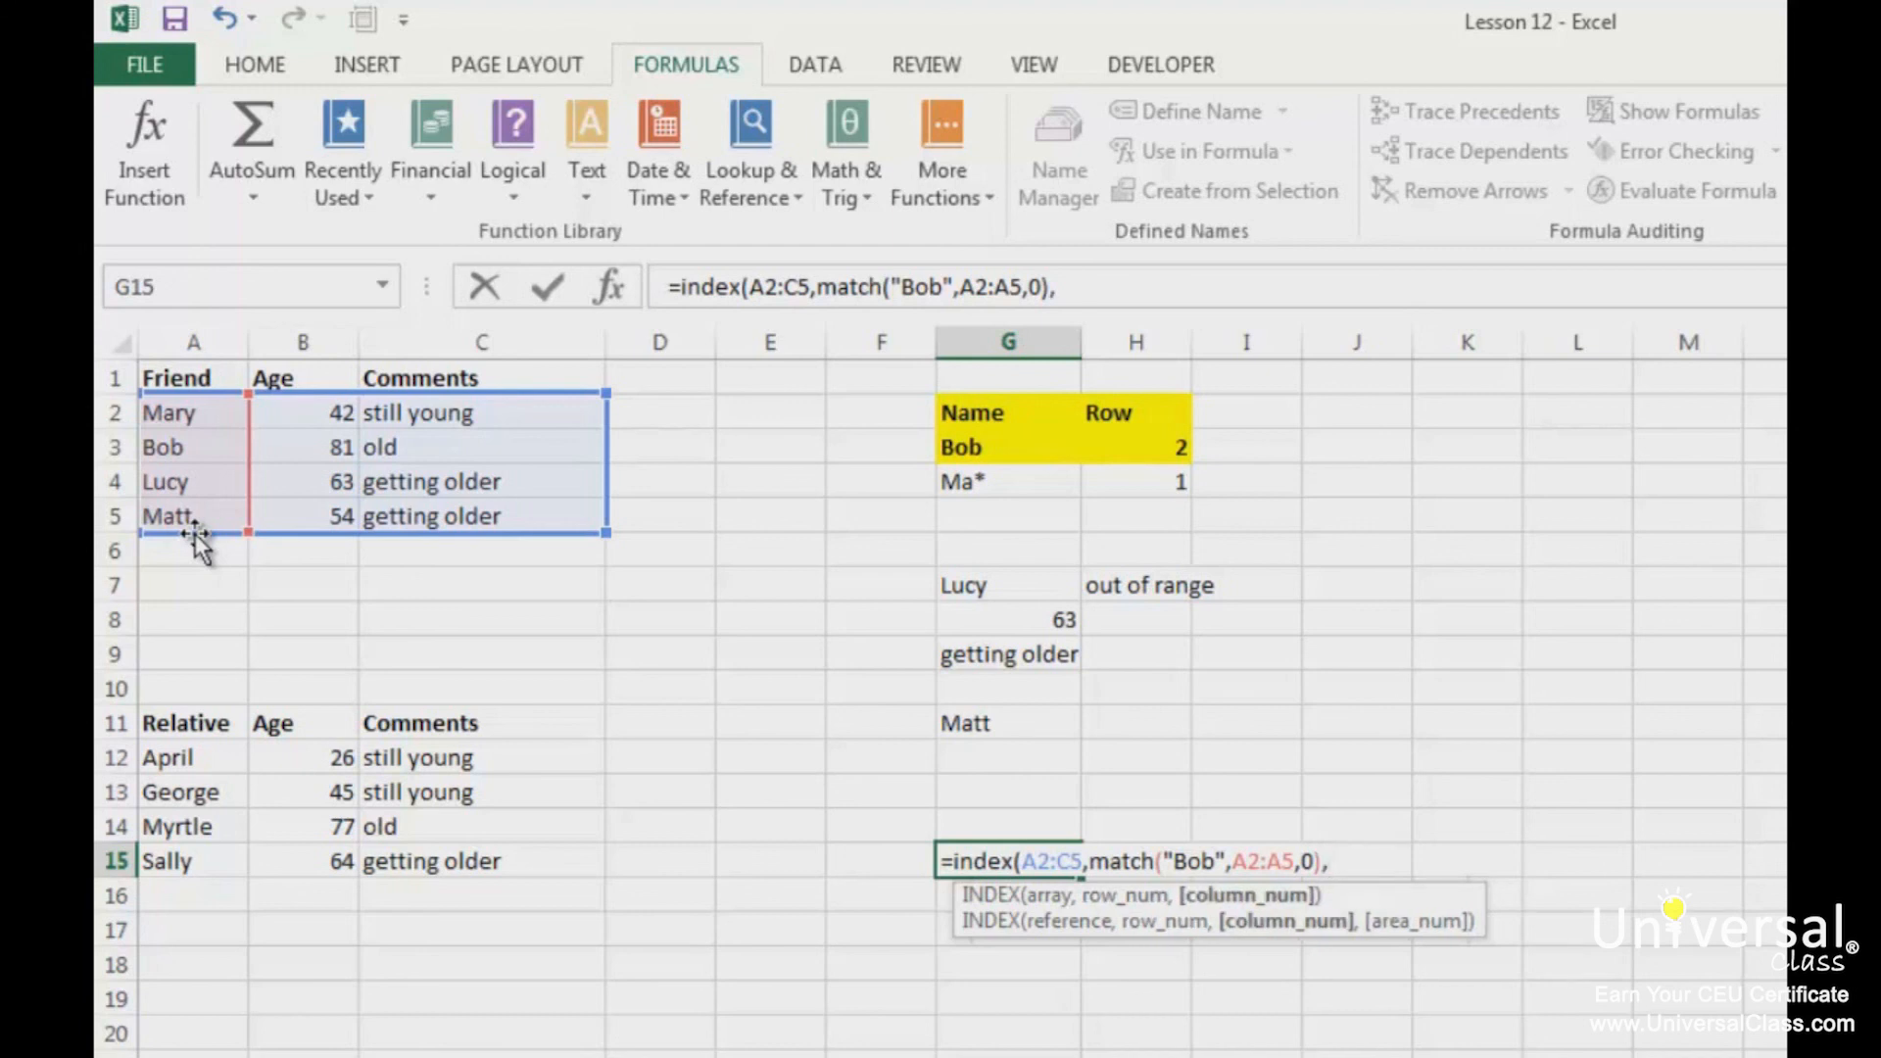
type("2)")
key("Return")
key("Up")
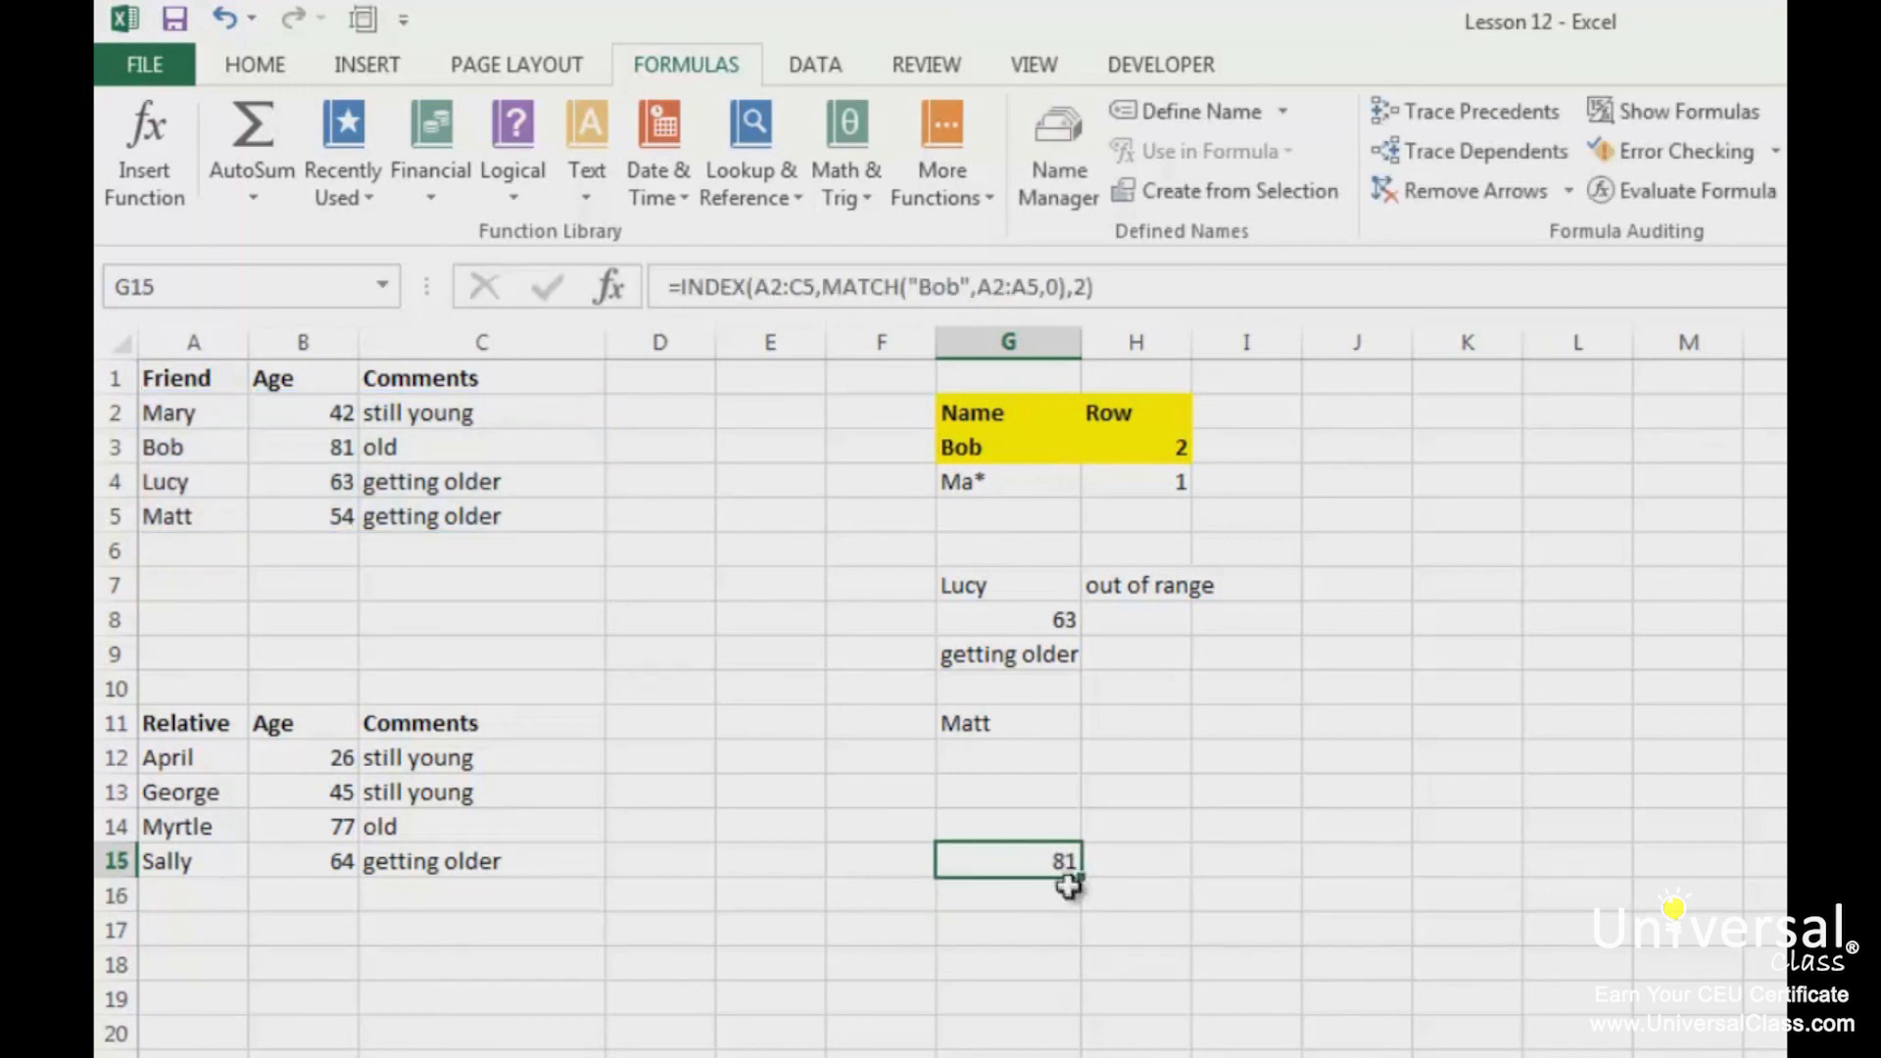